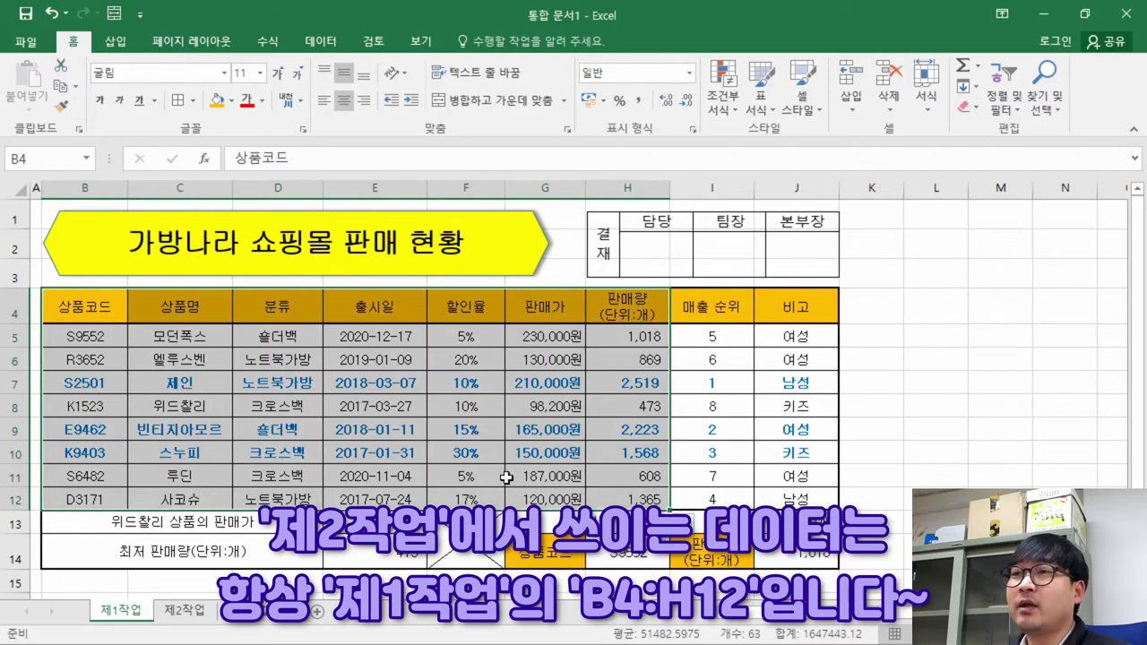
# Step: Check the paste destination in the PDF instructions and copy range B4:H12 from the 제1작업 sheet in Excel
pyautogui.hotkey('alt', 'Tab')
pyautogui.moveTo(451, 222); pyautogui.dragTo(810, 224)
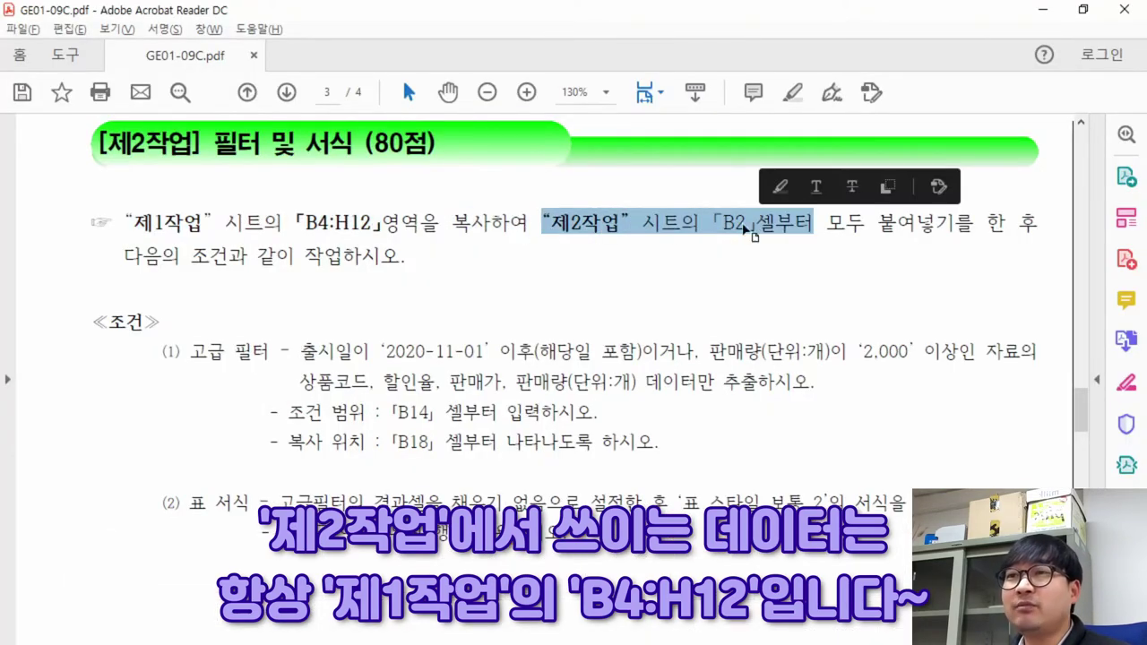
pyautogui.hotkey('alt', 'Tab')
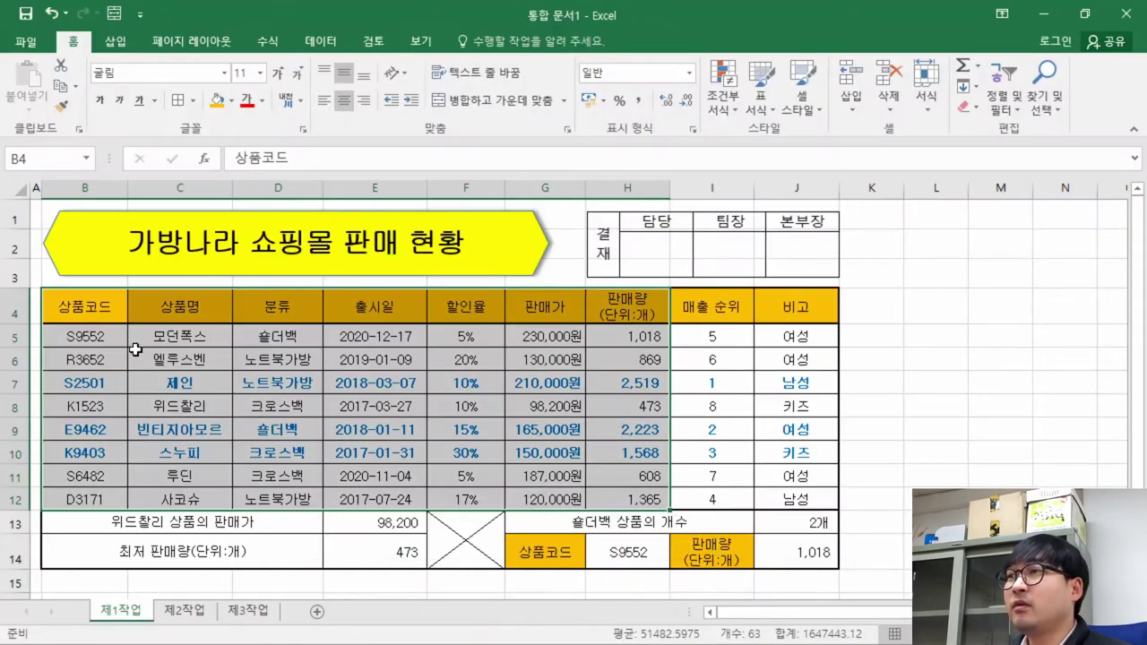
pyautogui.rightClick(211, 326)
pyautogui.click(270, 273)
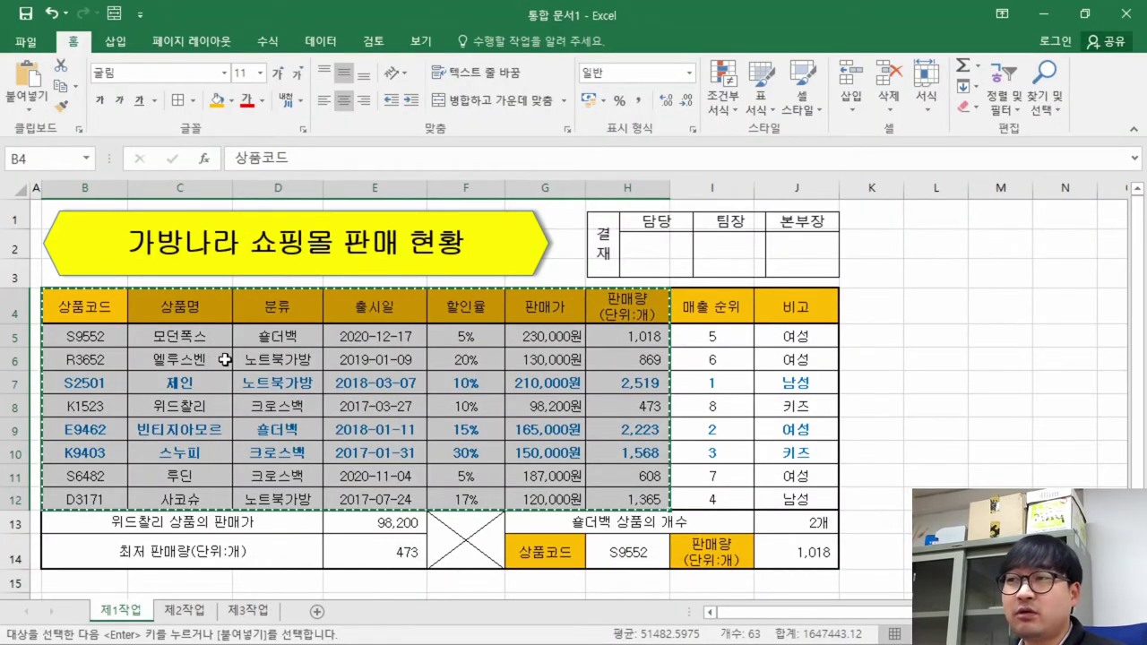
# Step: Paste the copied table with all its formatting at cell B2 of the 제2작업 sheet, checking the destination and paste type in the PDF
pyautogui.click(184, 613)
pyautogui.hotkey('alt', 'Tab')
pyautogui.click(716, 221)
pyautogui.moveTo(716, 221); pyautogui.dragTo(750, 223)
pyautogui.hotkey('alt', 'Tab')
pyautogui.click(92, 231)
pyautogui.hotkey('alt', 'Tab')
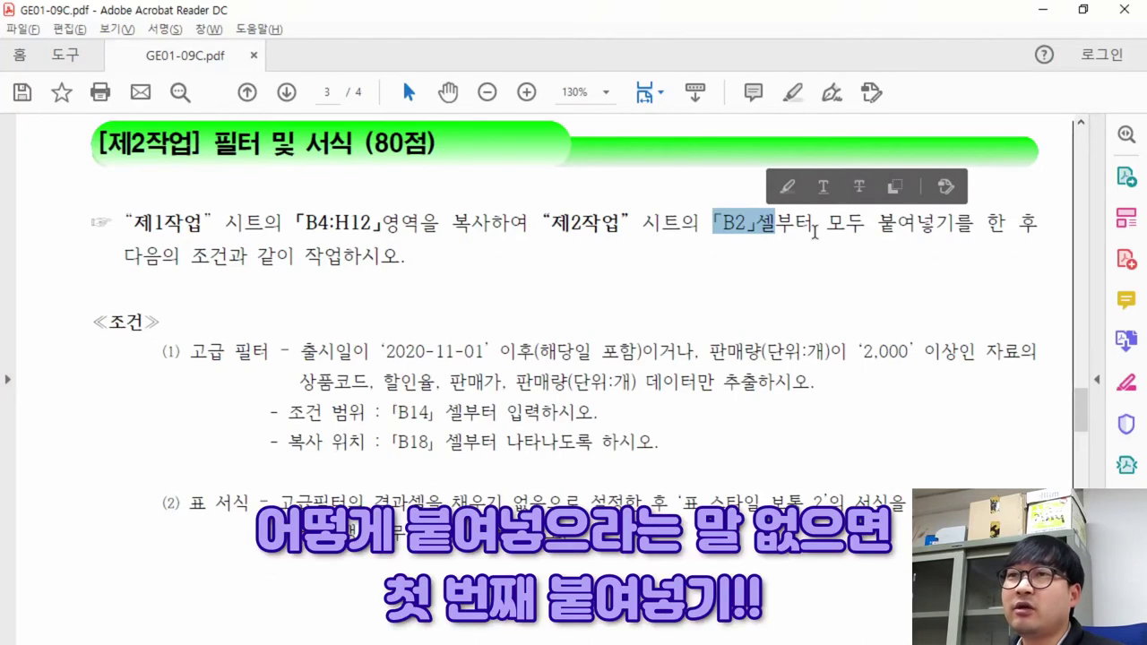
pyautogui.moveTo(814, 222); pyautogui.dragTo(973, 224)
pyautogui.hotkey('alt', 'Tab')
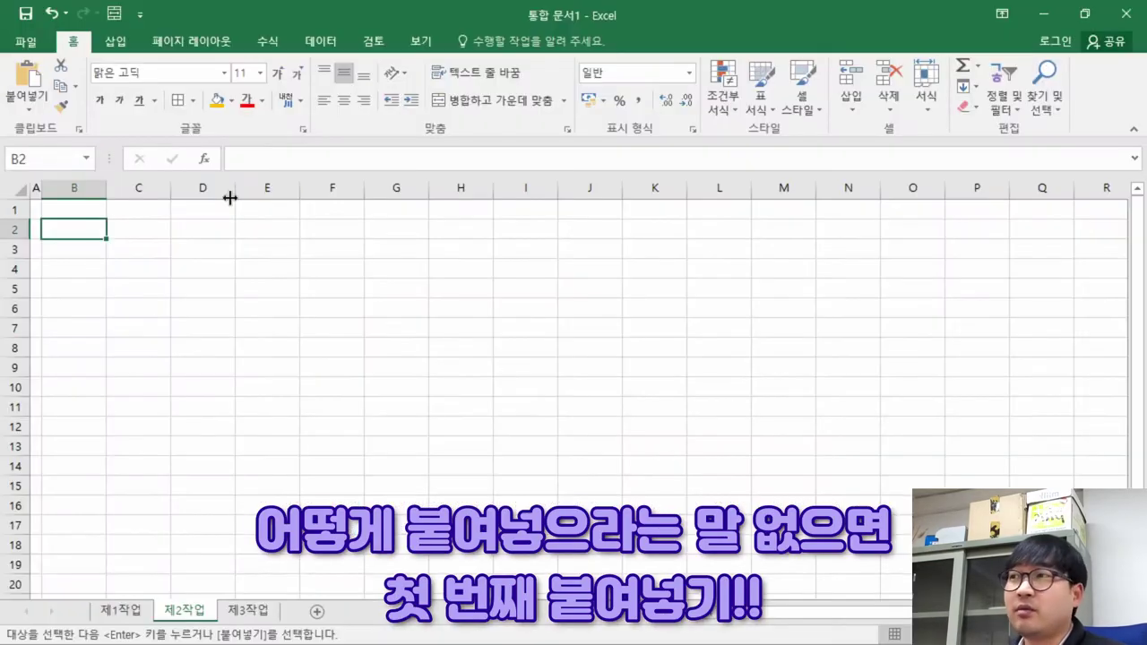
pyautogui.rightClick(61, 229)
pyautogui.click(99, 309)
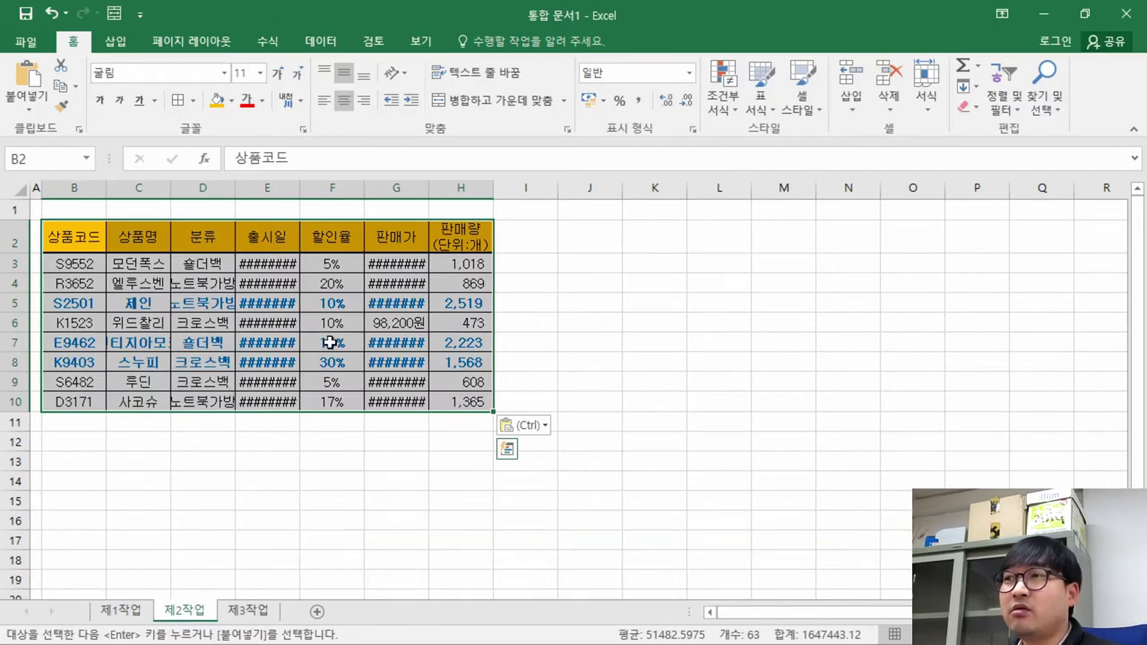
# Step: Resize the 출시일 column by hand and check the PDF for any column width requirements
pyautogui.click(269, 296)
pyautogui.moveTo(299, 188); pyautogui.dragTo(486, 200)
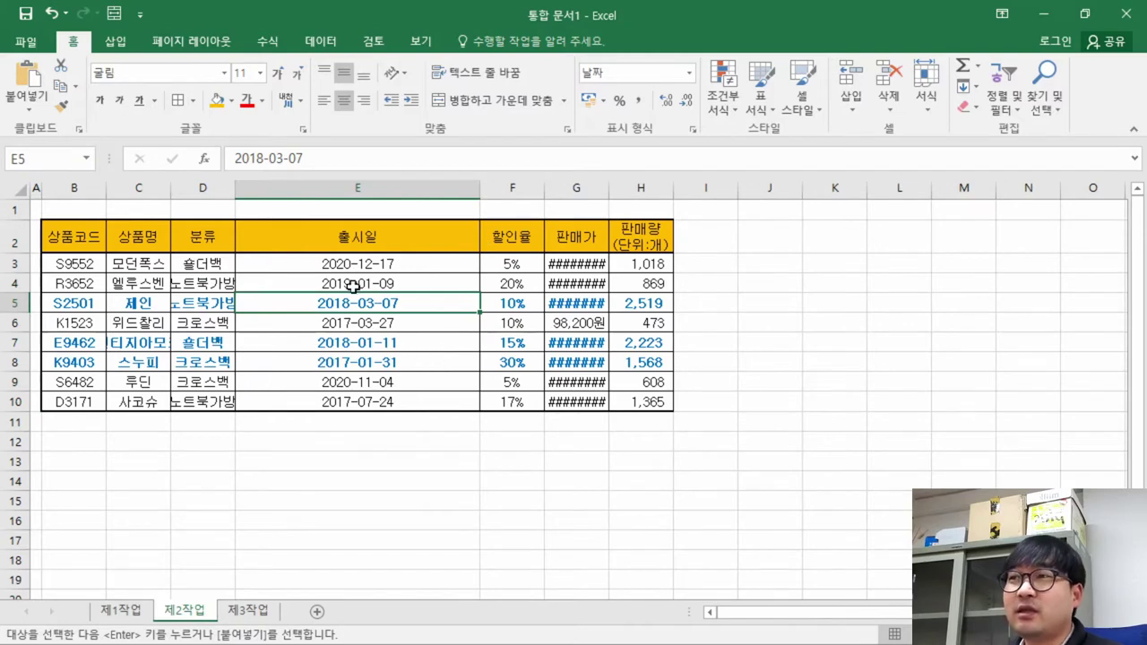
pyautogui.hotkey('alt', 'Tab')
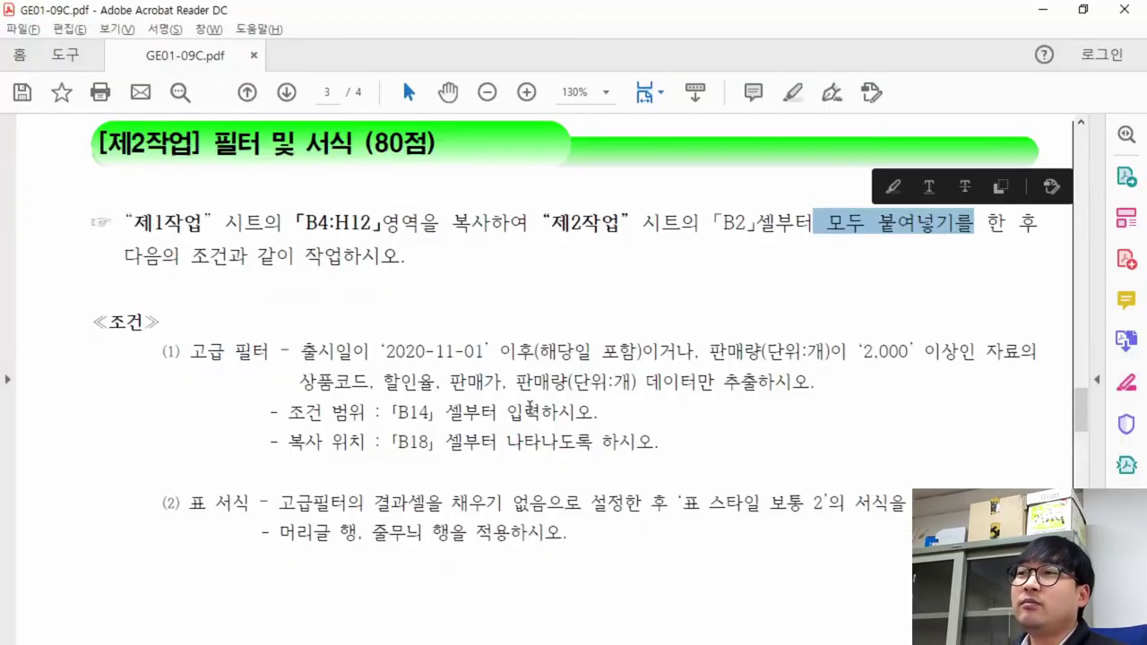
pyautogui.scroll(-3, 563, 308)
pyautogui.scroll(4, 563, 311)
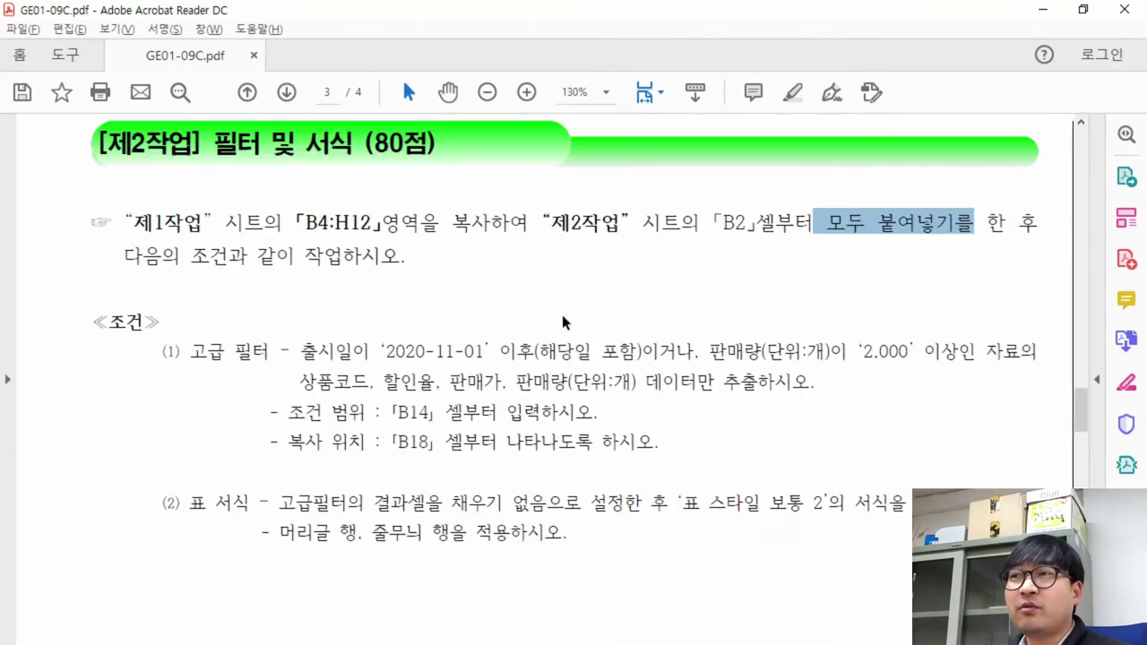
pyautogui.hotkey('alt', 'Tab')
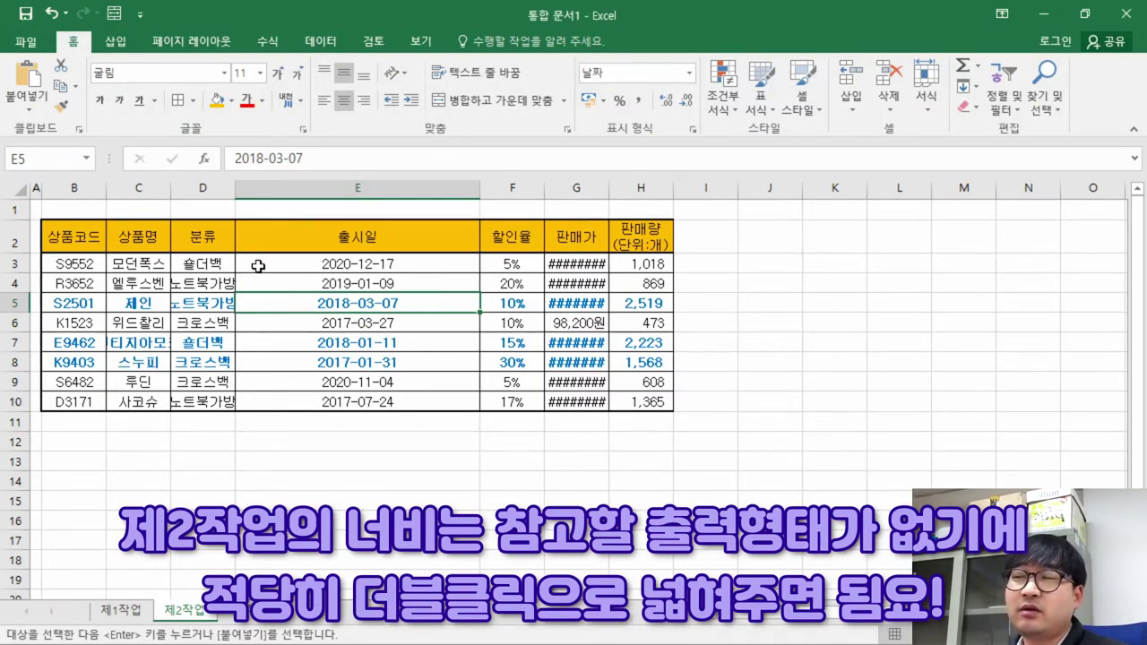
pyautogui.moveTo(482, 188); pyautogui.dragTo(419, 194)
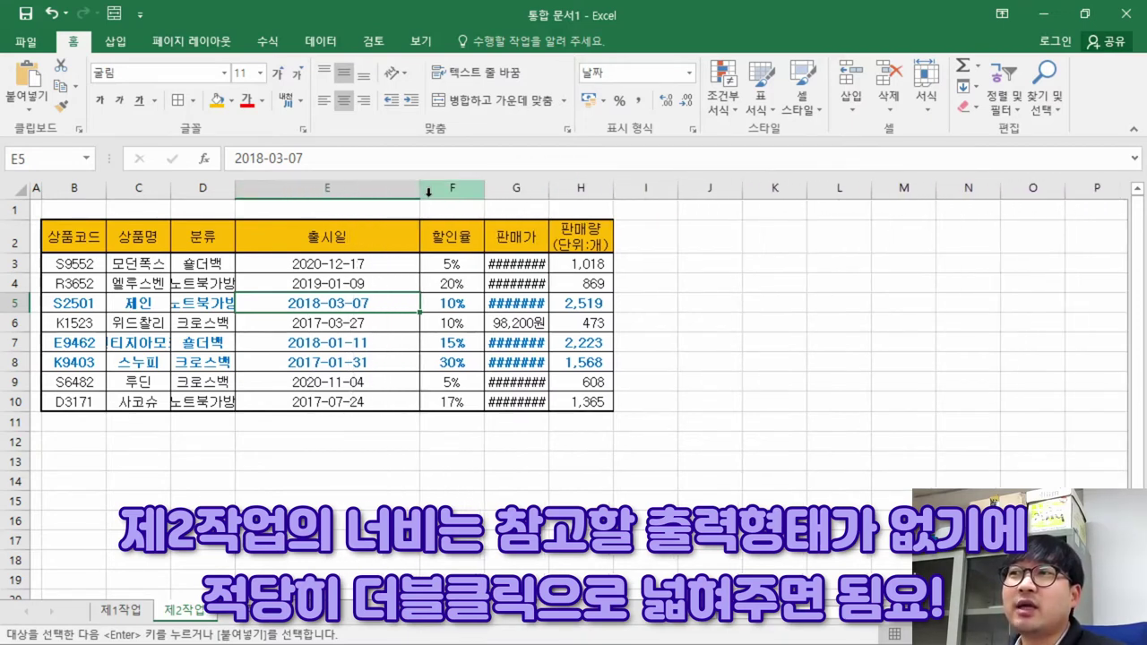
# Step: Auto-fit the widths of all columns on the 제2작업 sheet to their contents
pyautogui.doubleClick(420, 188)
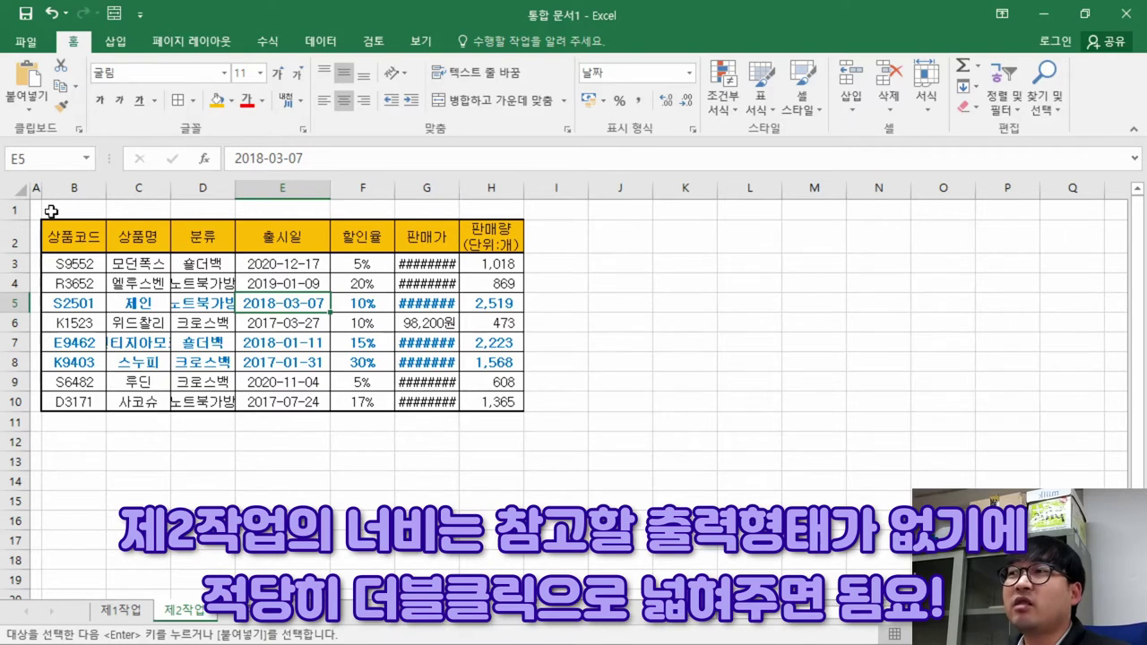
pyautogui.click(20, 190)
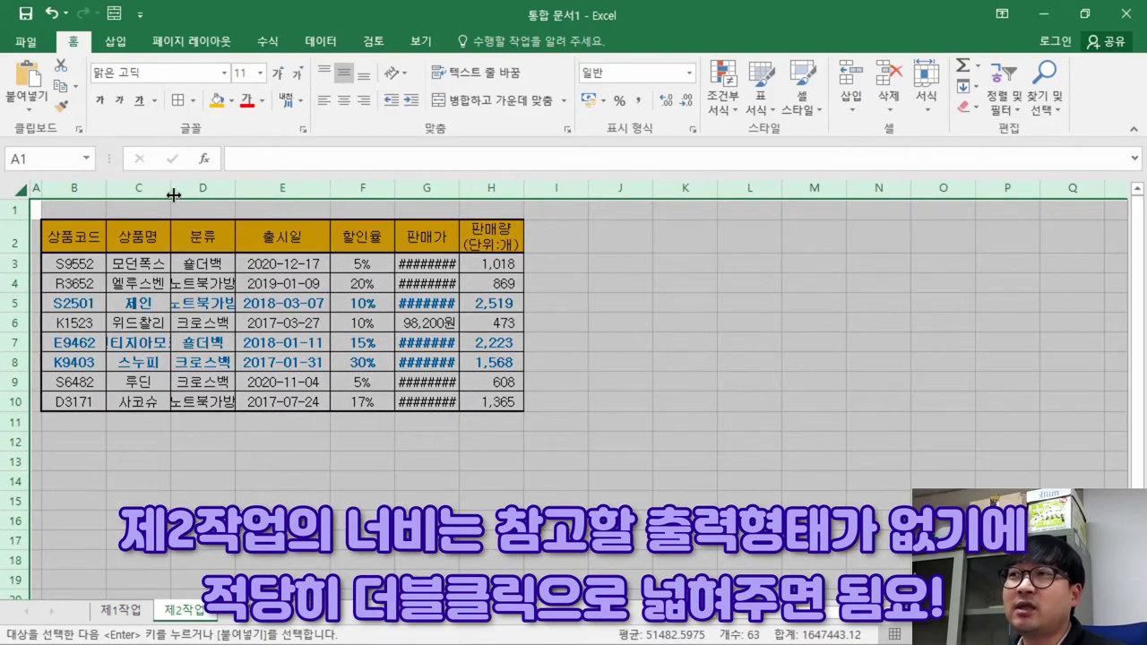
pyautogui.doubleClick(236, 192)
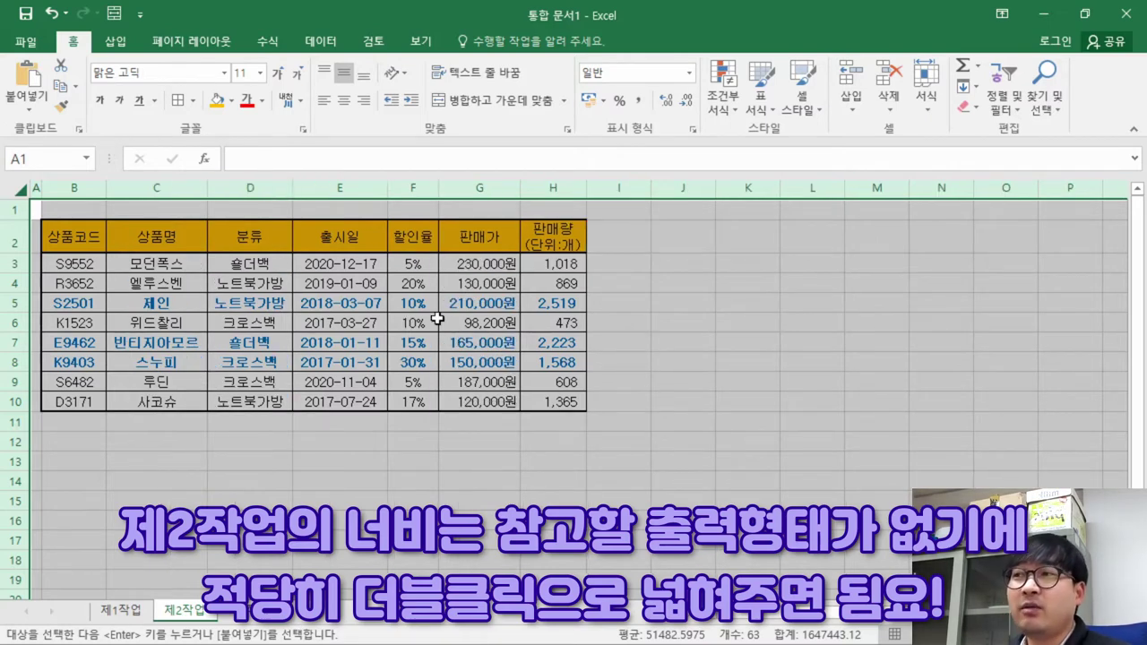
pyautogui.click(371, 324)
pyautogui.click(122, 322)
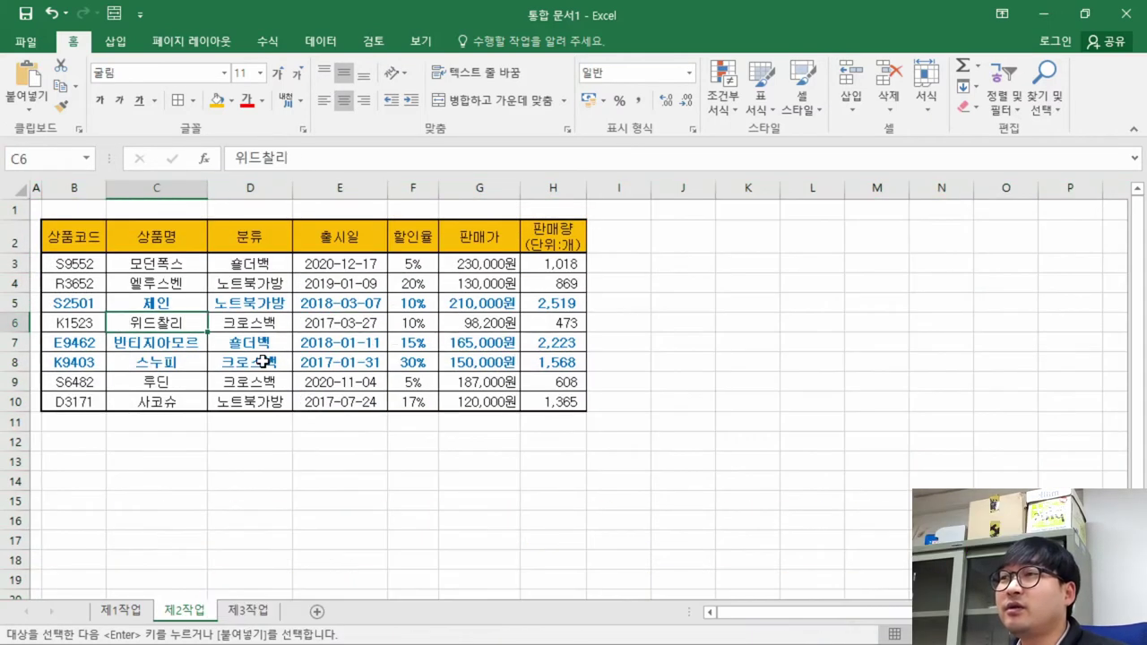
pyautogui.click(81, 237)
# Step: Switch to the PDF in Acrobat Reader and strike through the completed copy-and-paste instruction
pyautogui.hotkey('alt', 'Tab')
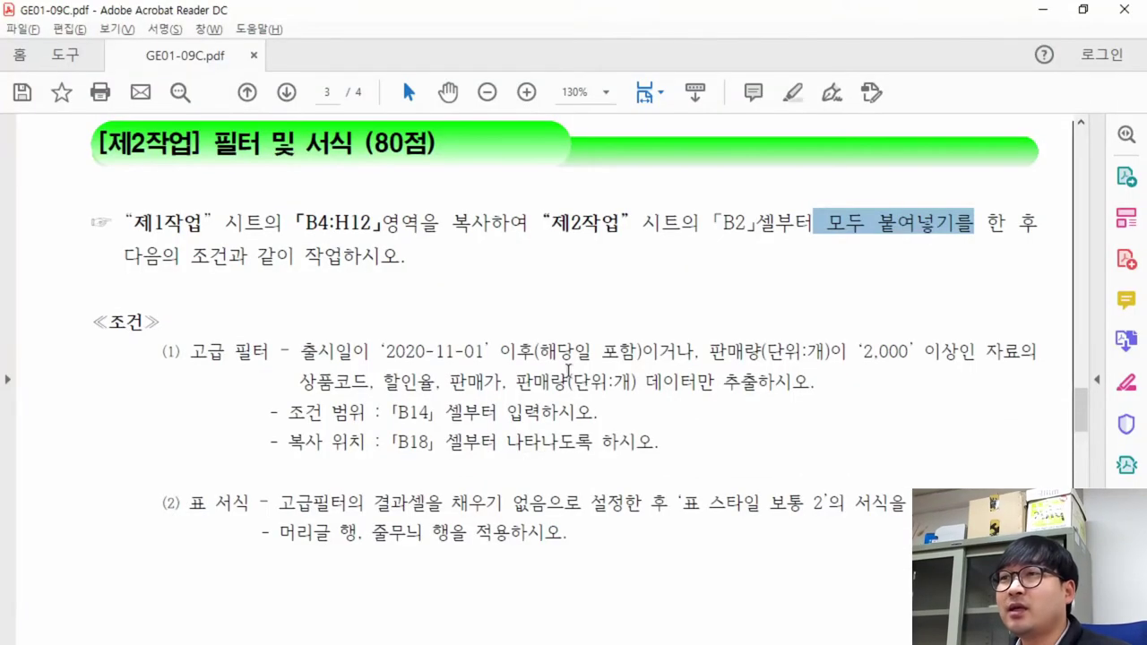
pyautogui.moveTo(408, 258); pyautogui.dragTo(102, 225)
pyautogui.click(189, 187)
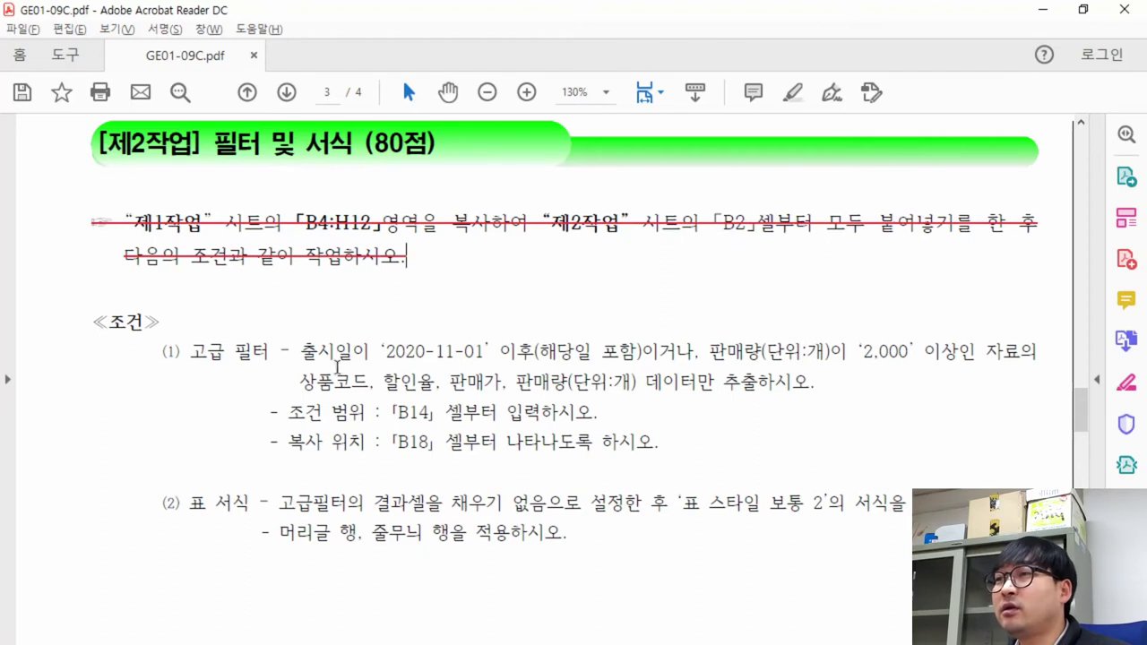
# Step: Examine the advanced filter task in the PDF for its conditions, fields to extract, criteria range and copy location
pyautogui.scroll(-2, 212, 341)
pyautogui.moveTo(194, 266)
pyautogui.mouseDown()
pyautogui.moveTo(972, 269)
pyautogui.moveTo(712, 270)
pyautogui.moveTo(358, 295)
pyautogui.moveTo(766, 302)
pyautogui.mouseUp()
pyautogui.moveTo(191, 266); pyautogui.dragTo(279, 267)
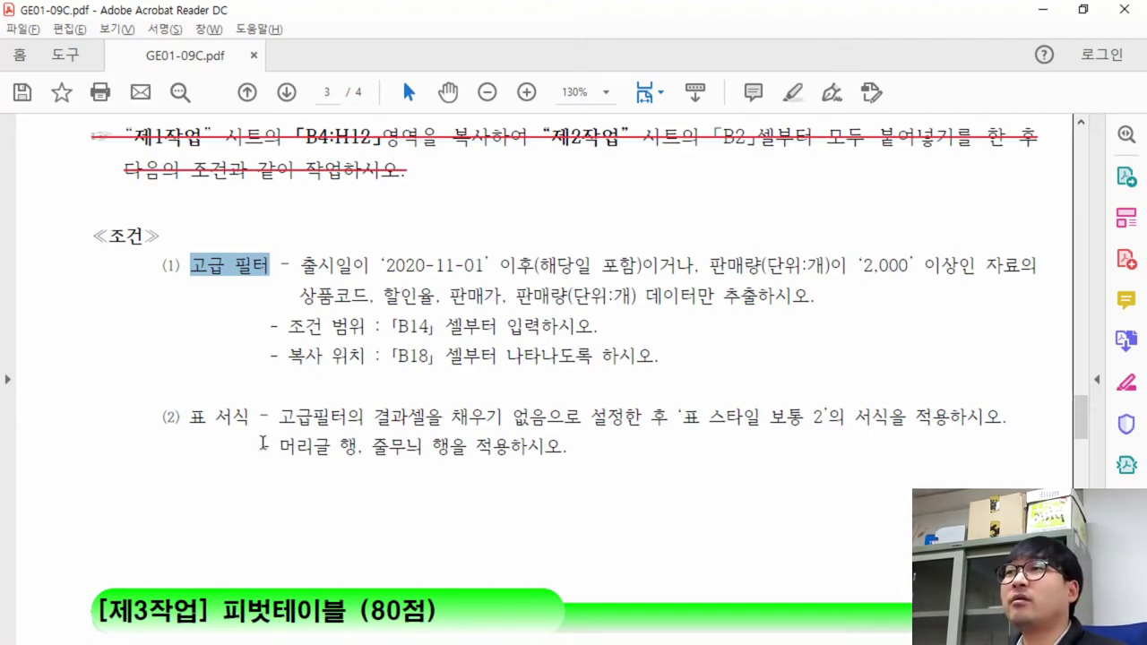
pyautogui.moveTo(302, 265); pyautogui.dragTo(975, 266)
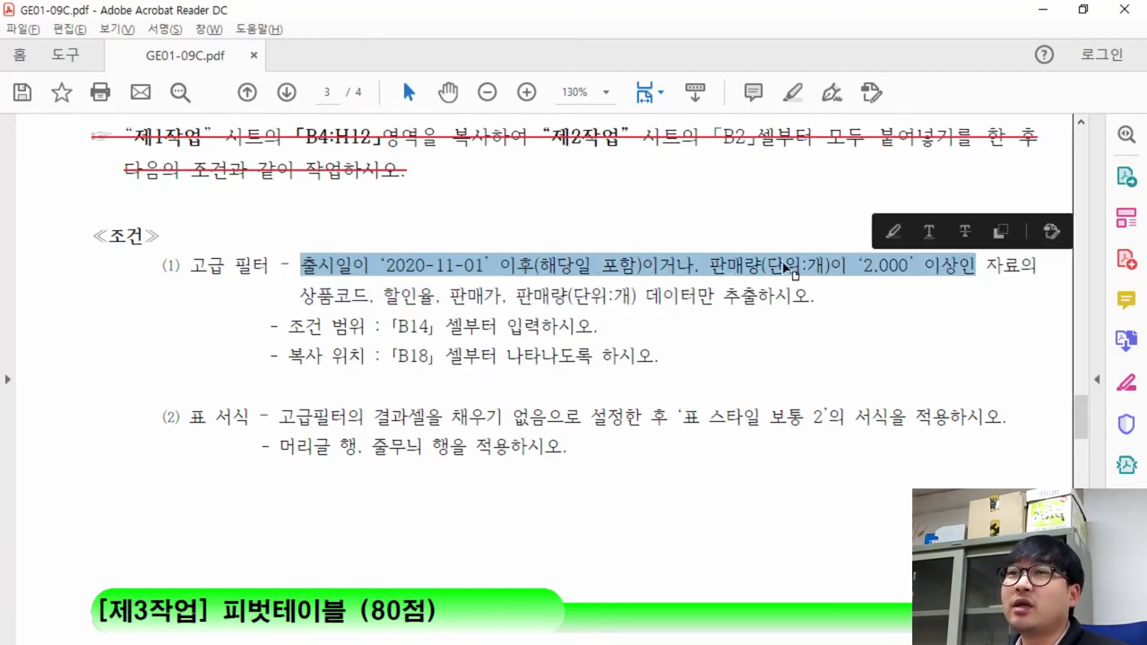
pyautogui.moveTo(301, 296); pyautogui.dragTo(715, 295)
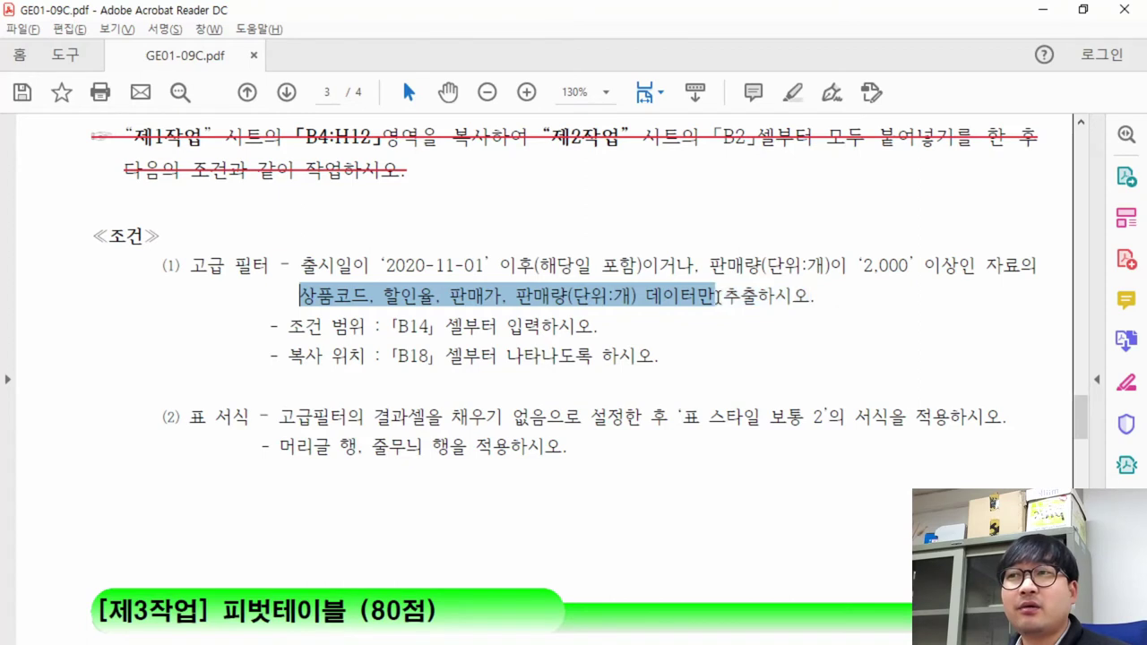
pyautogui.moveTo(289, 326); pyautogui.dragTo(379, 326)
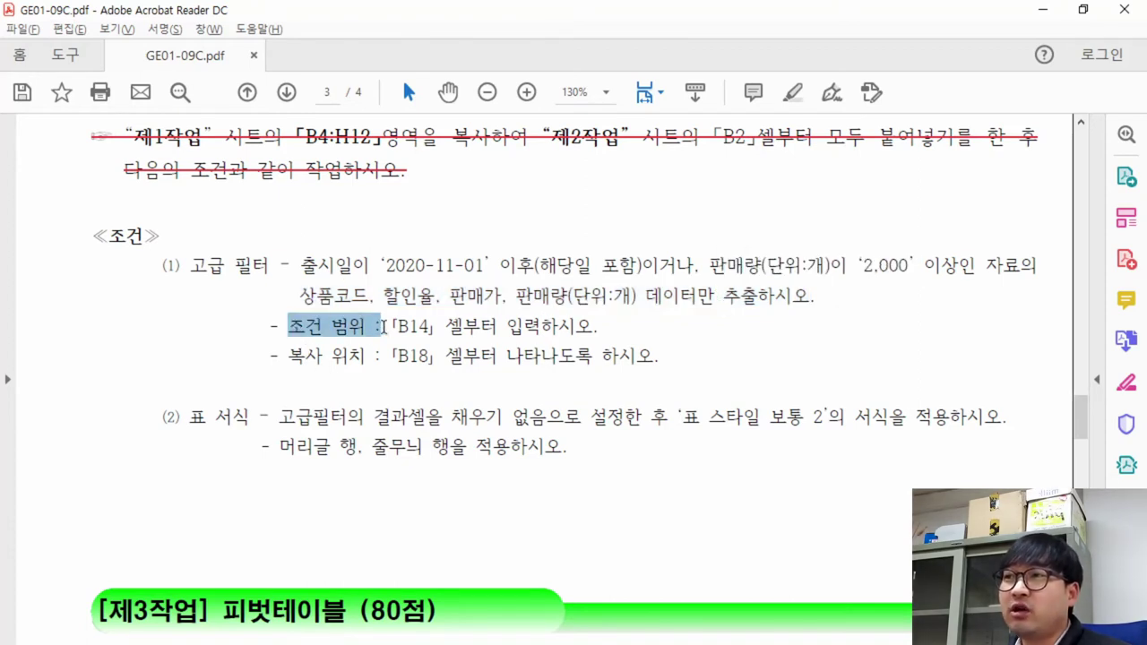
pyautogui.moveTo(288, 355); pyautogui.dragTo(497, 357)
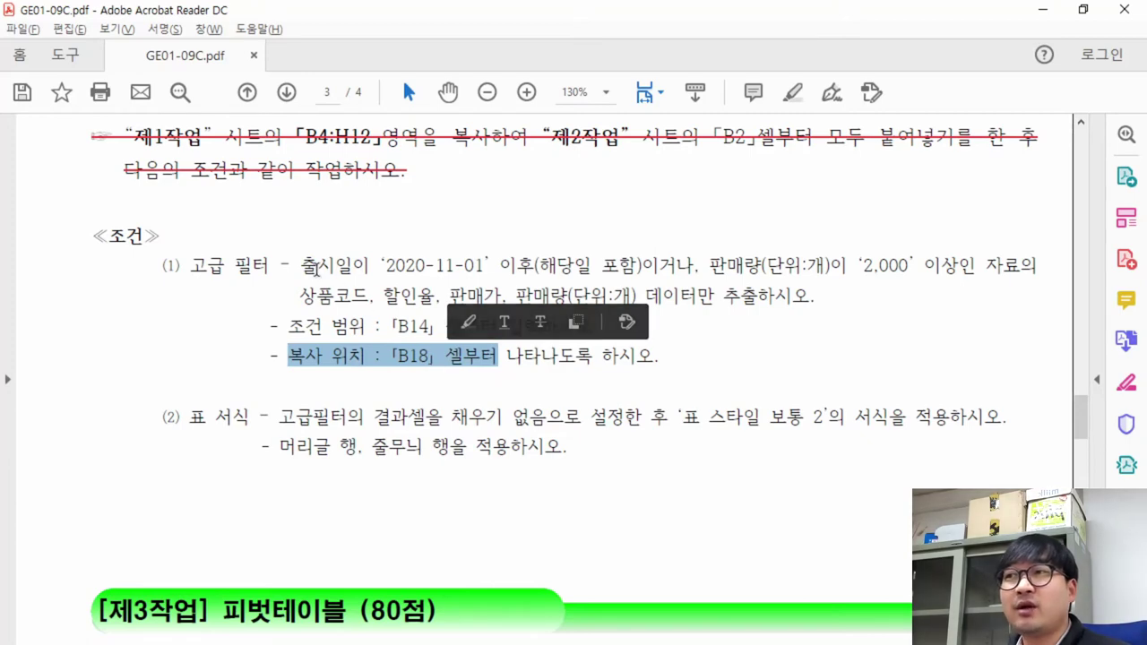
pyautogui.click(319, 266)
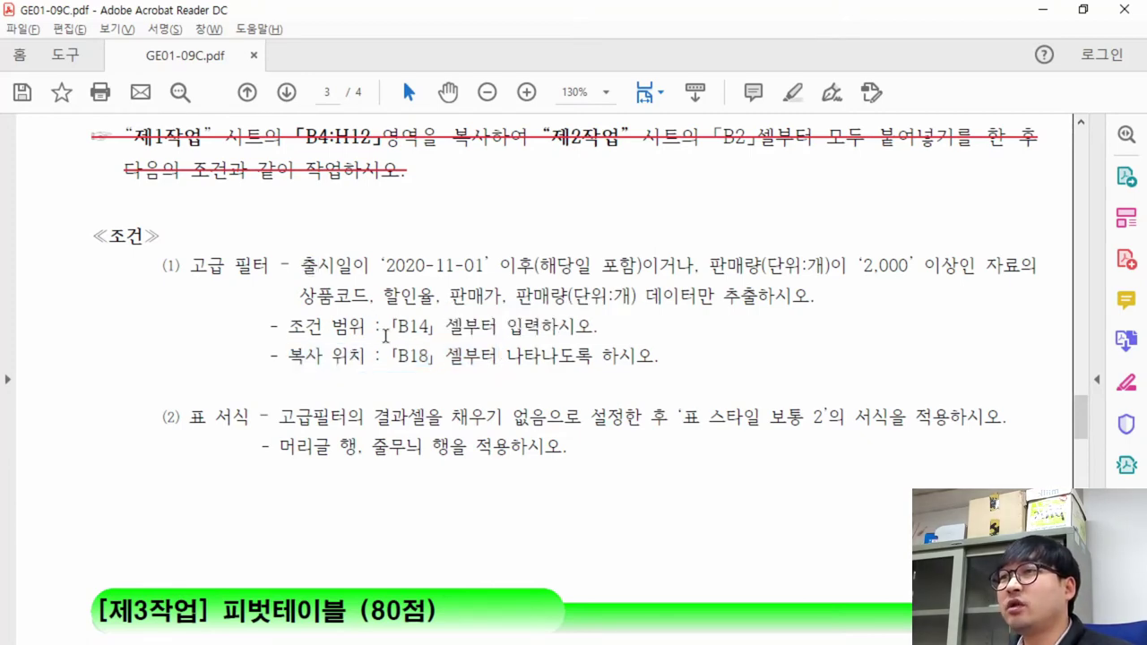
# Step: Select cell B14 on the 제2작업 sheet in Excel as the criteria start, checking the first filter condition in the PDF
pyautogui.moveTo(391, 326); pyautogui.dragTo(430, 327)
pyautogui.hotkey('alt', 'Tab')
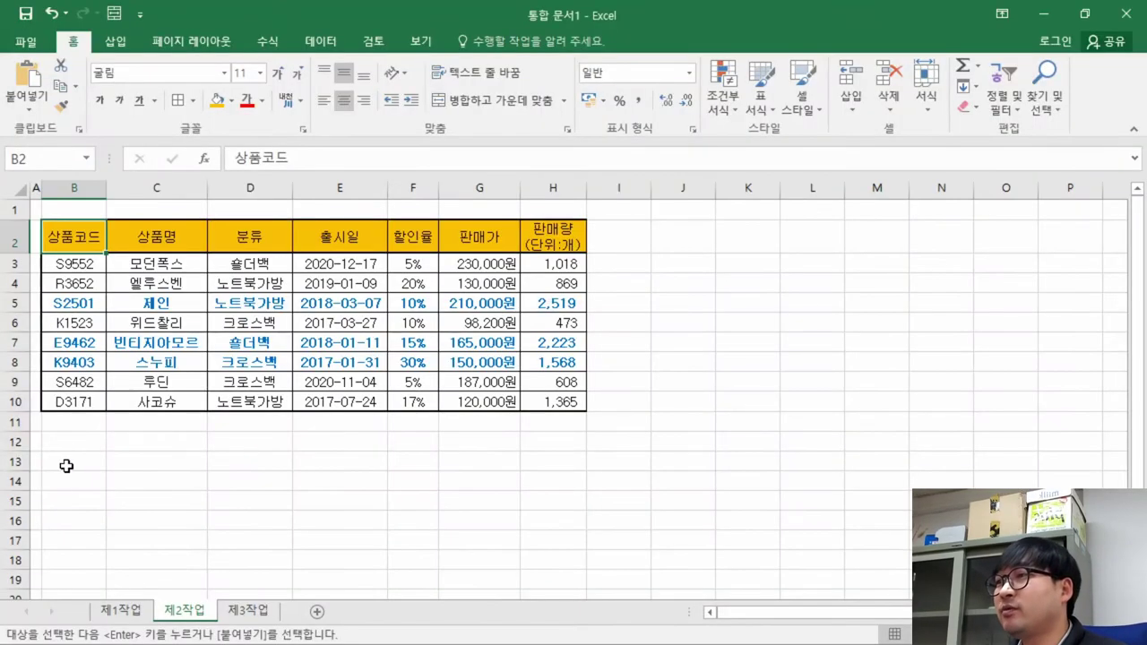
pyautogui.click(89, 489)
pyautogui.hotkey('alt', 'Tab')
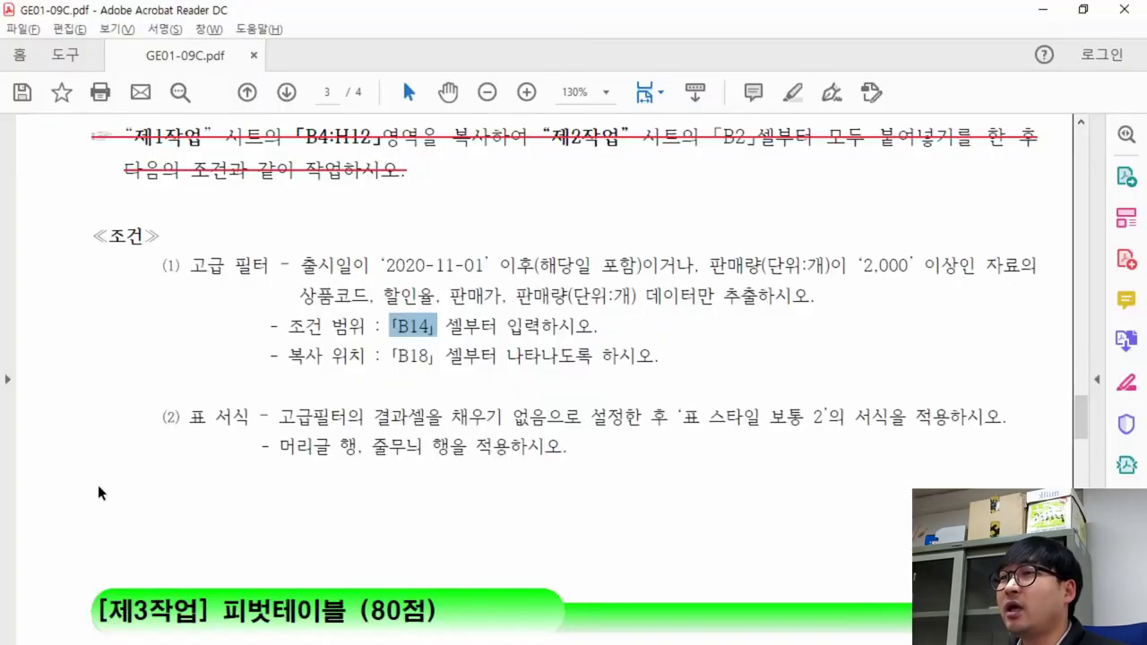
pyautogui.moveTo(302, 266); pyautogui.dragTo(463, 269)
pyautogui.hotkey('alt', 'Tab')
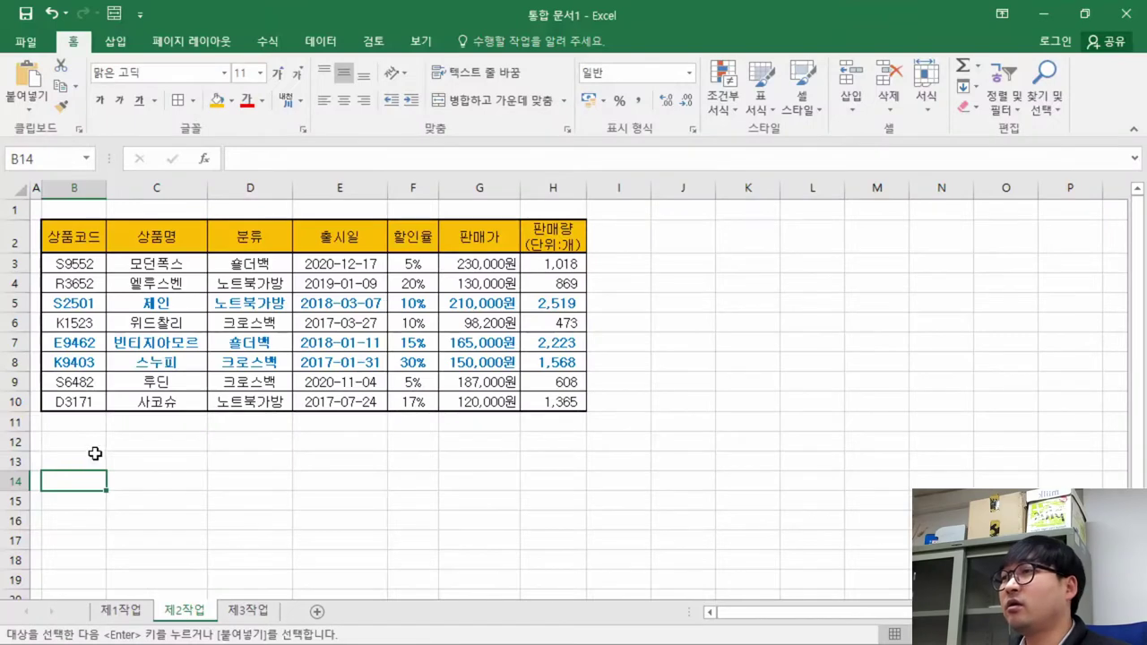
pyautogui.write('c')
pyautogui.write('출시일')
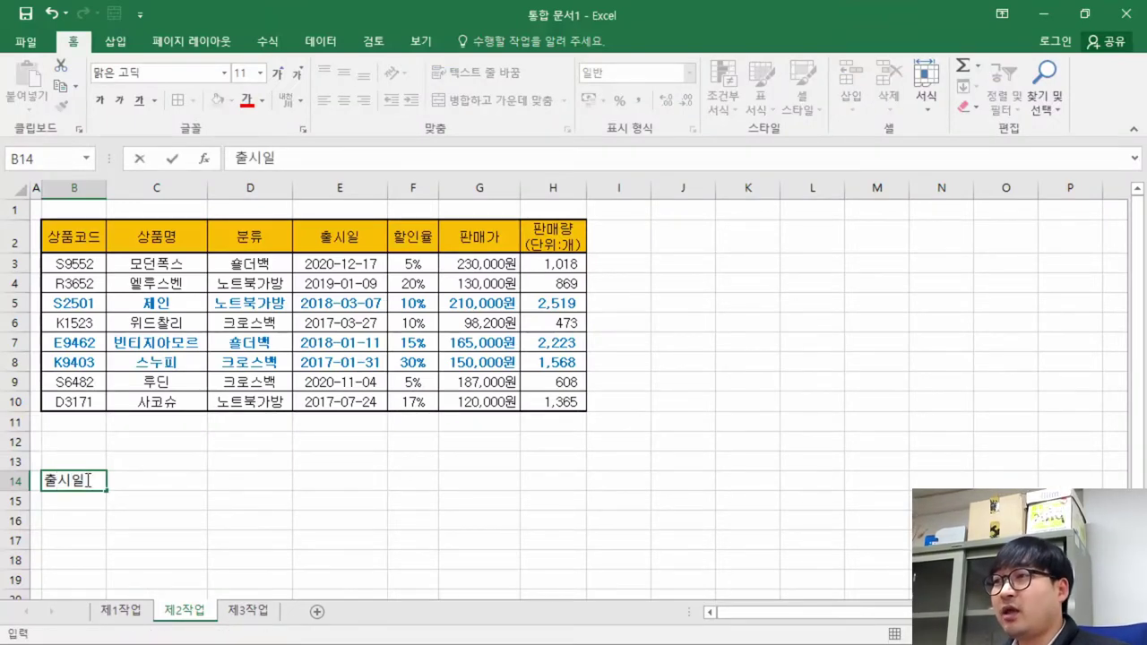
pyautogui.press('Escape')
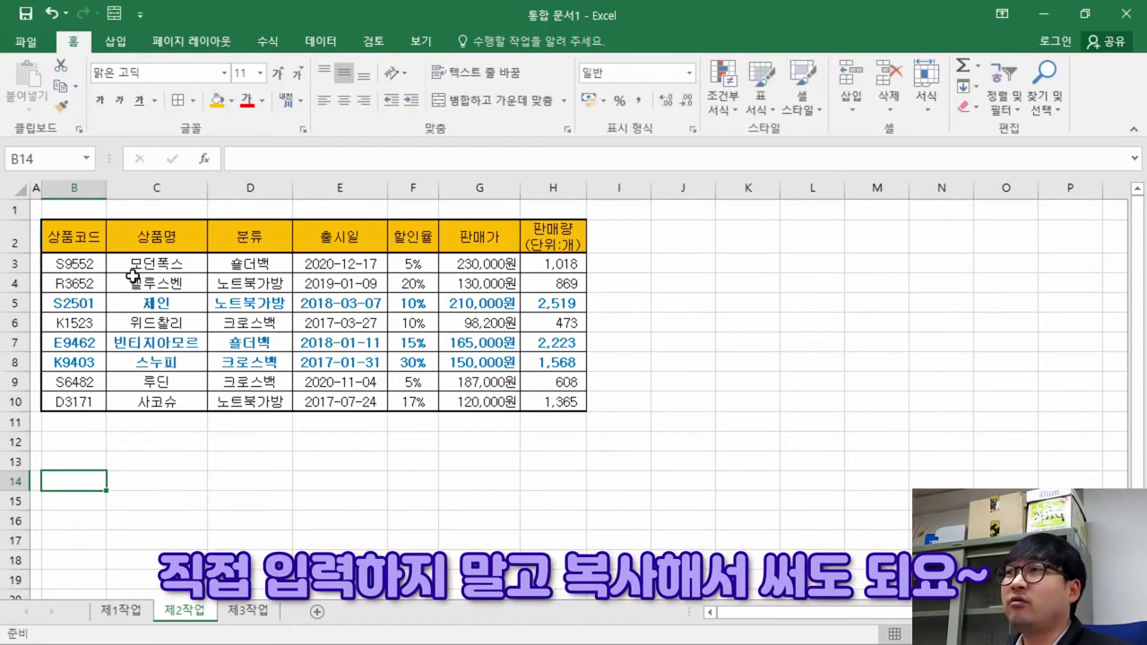
# Step: Copy the 출시일 header from cell E2 and paste it with its formatting into cell B14
pyautogui.click(351, 236)
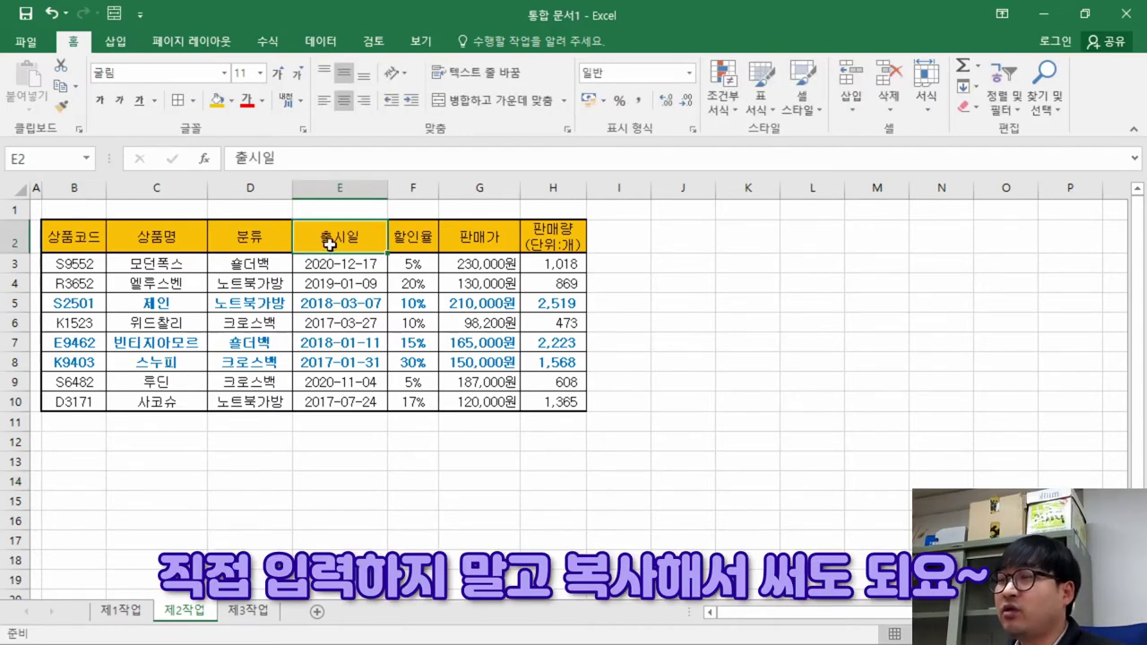
pyautogui.rightClick(320, 240)
pyautogui.click(358, 270)
pyautogui.rightClick(62, 485)
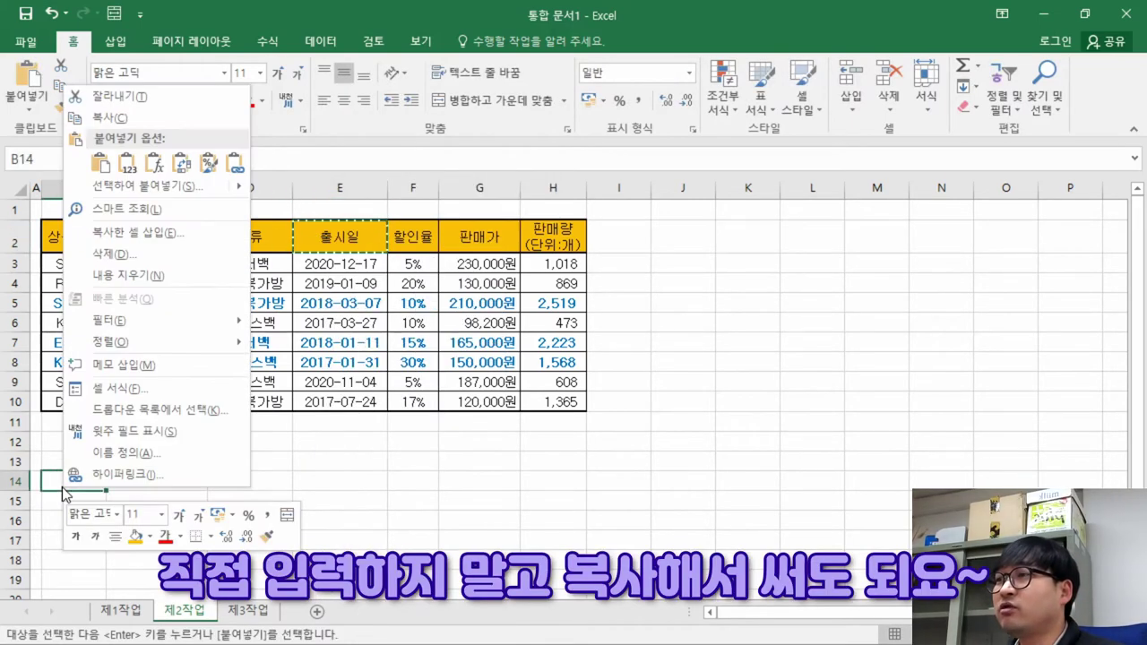
pyautogui.click(100, 162)
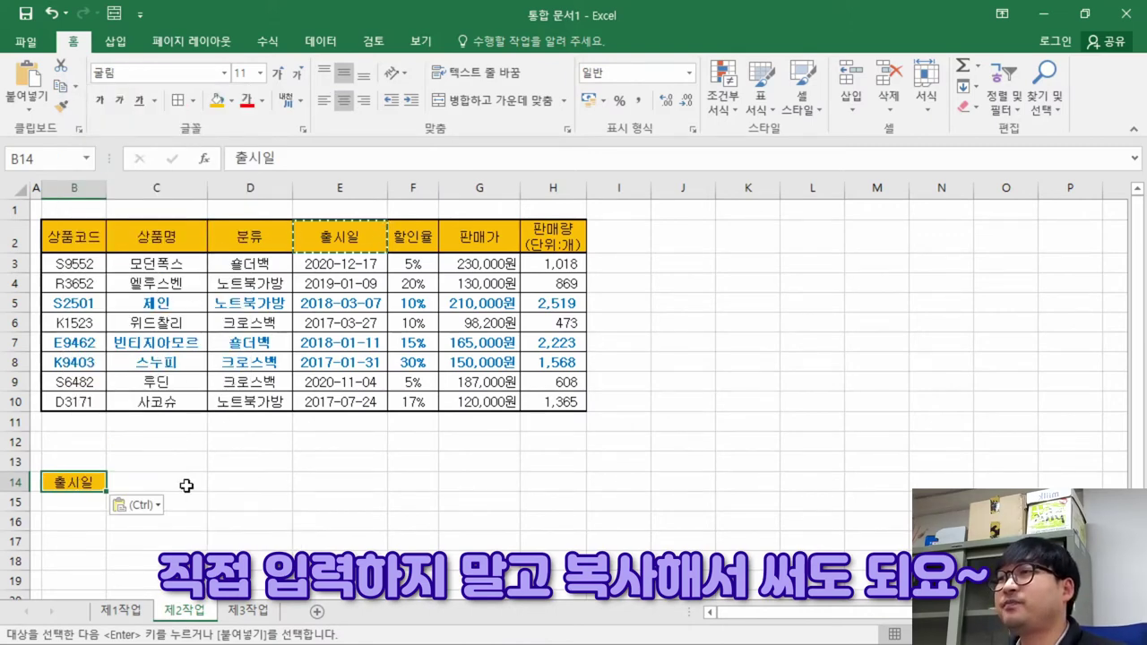
pyautogui.press('Escape')
pyautogui.click(64, 493)
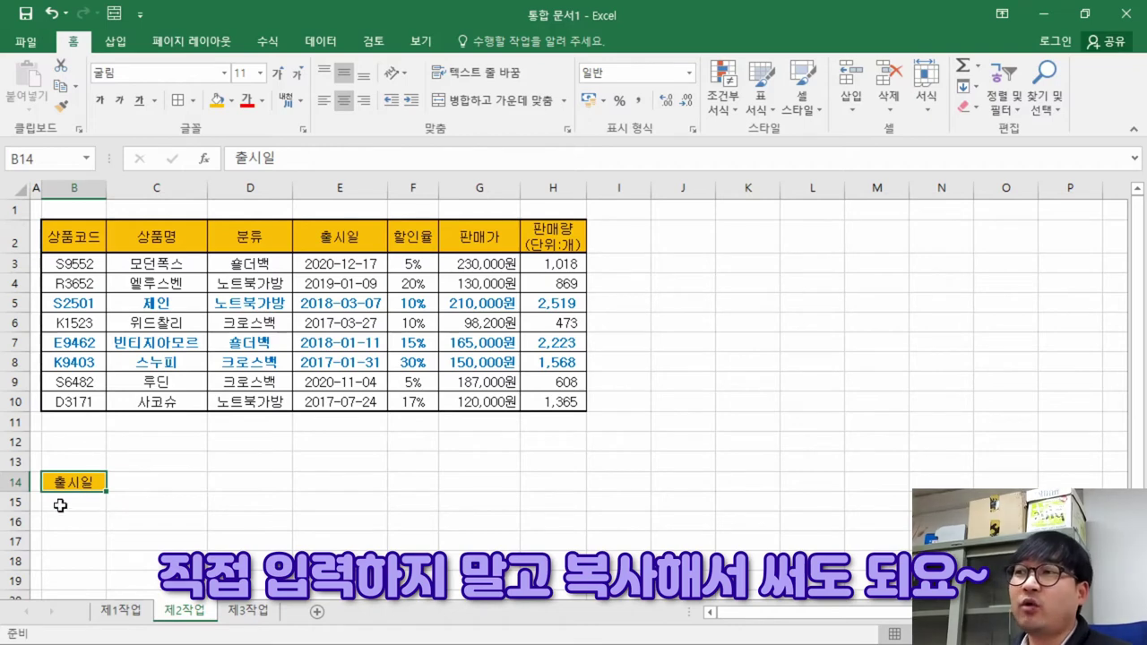
# Step: Examine the 출시일 condition of the advanced filter task in the PDF in Acrobat Reader, selecting criteria cell B15 in Excel
pyautogui.hotkey('alt', 'Tab')
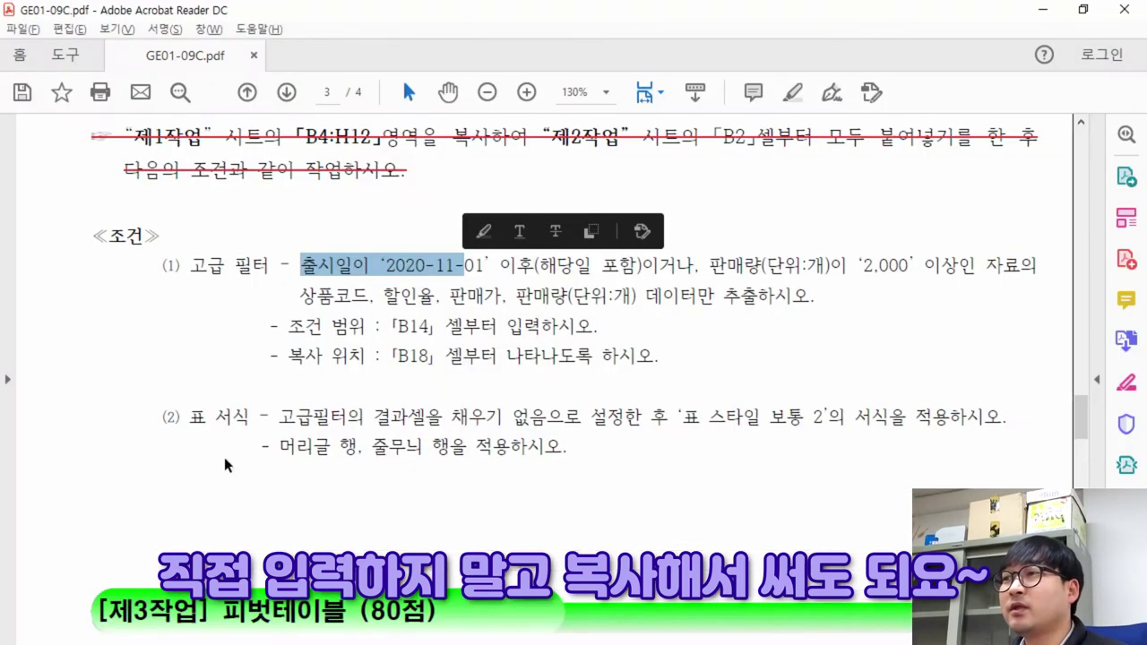
pyautogui.click(427, 281)
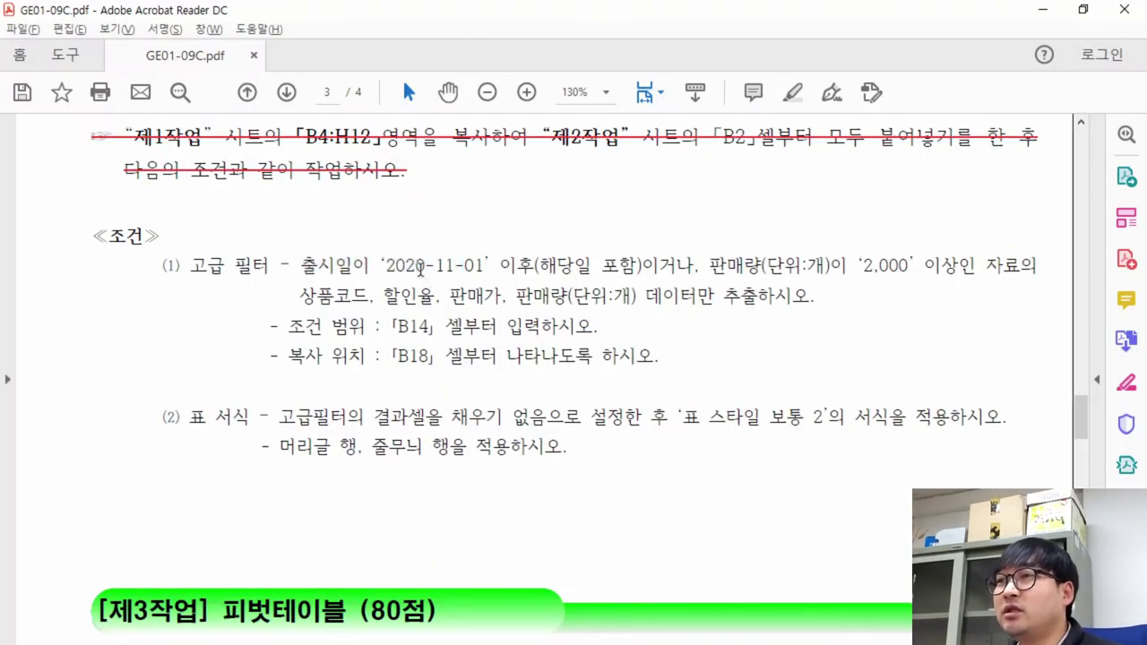
pyautogui.moveTo(491, 265); pyautogui.dragTo(589, 267)
pyautogui.hotkey('alt', 'Tab')
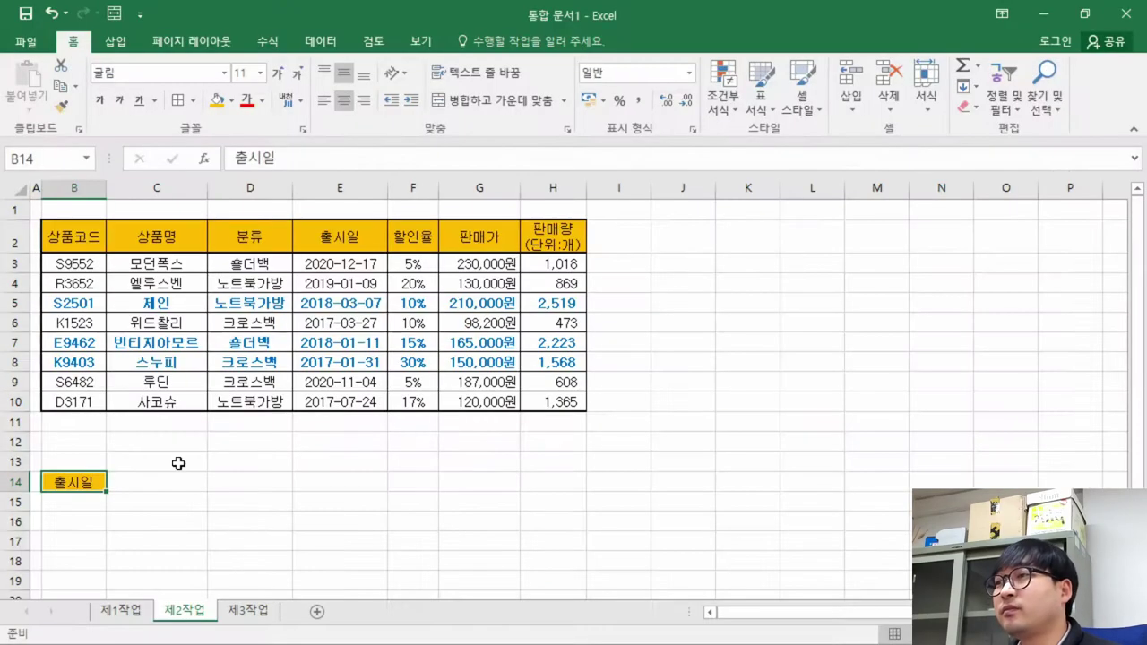
pyautogui.click(73, 505)
pyautogui.hotkey('alt', 'Tab')
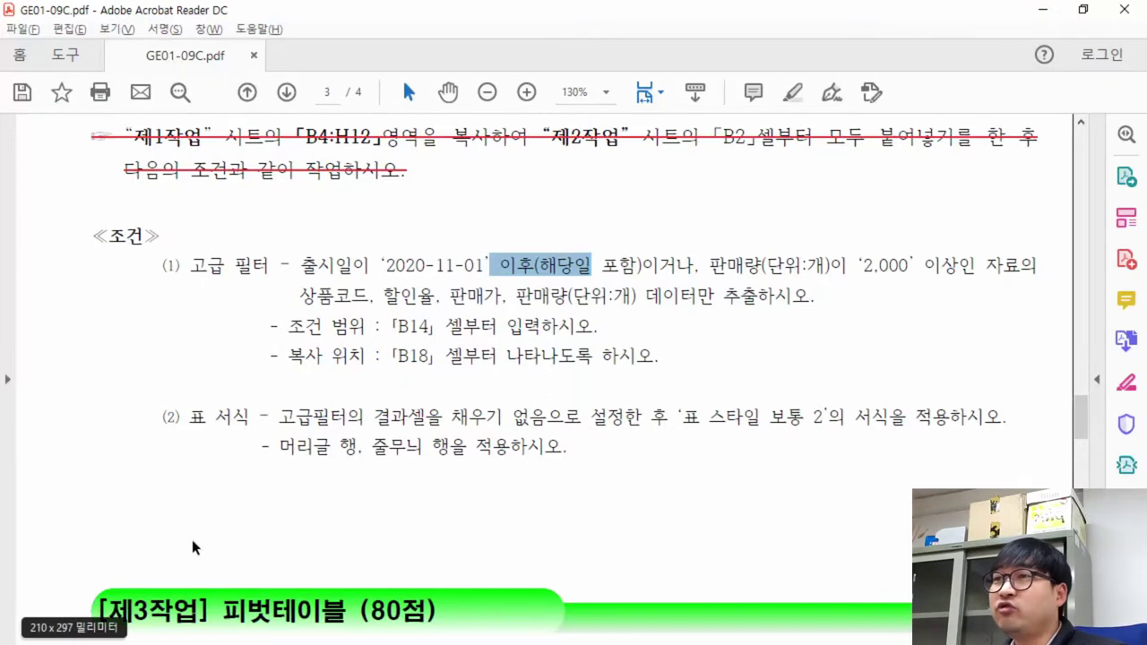
pyautogui.click(523, 276)
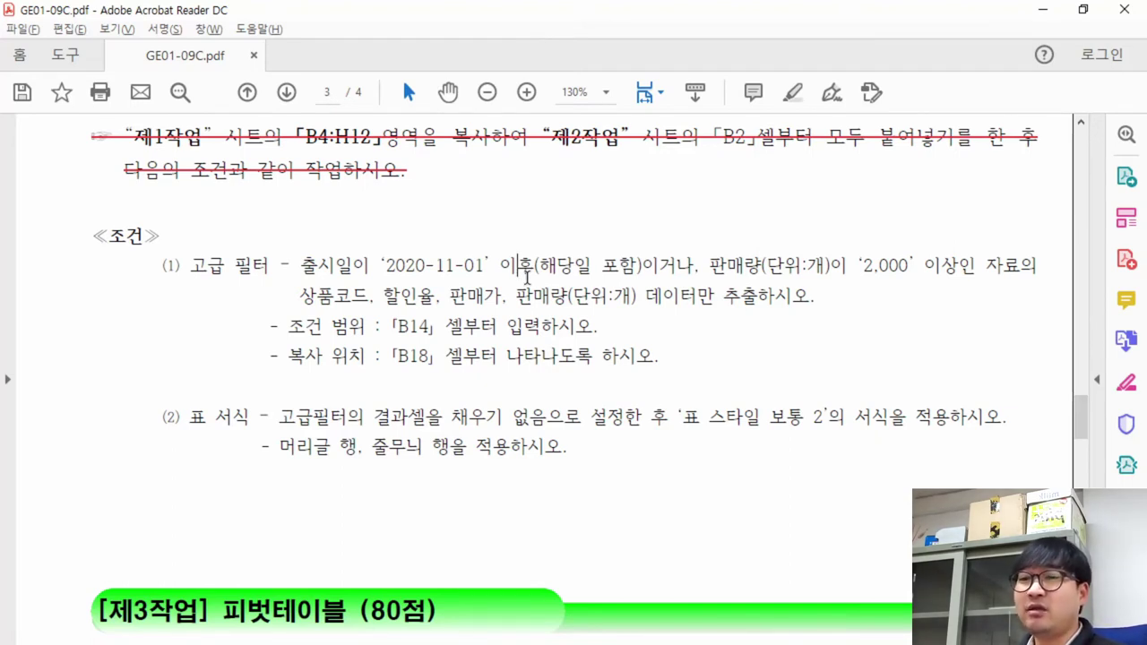
pyautogui.click(486, 267)
pyautogui.click(487, 267)
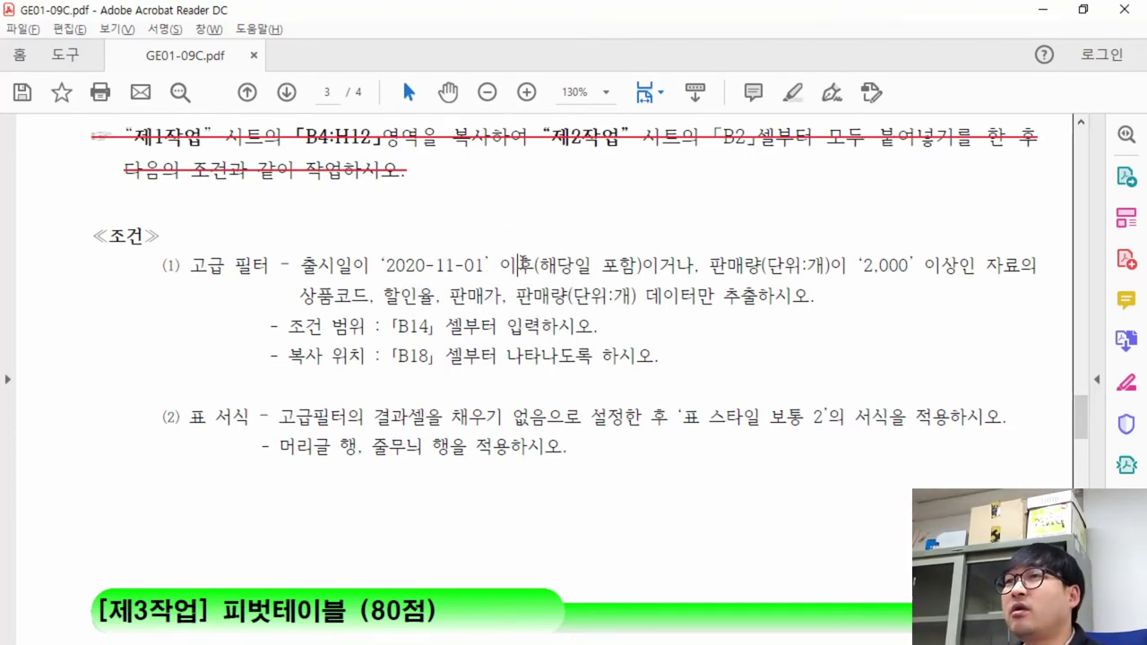
pyautogui.click(582, 270)
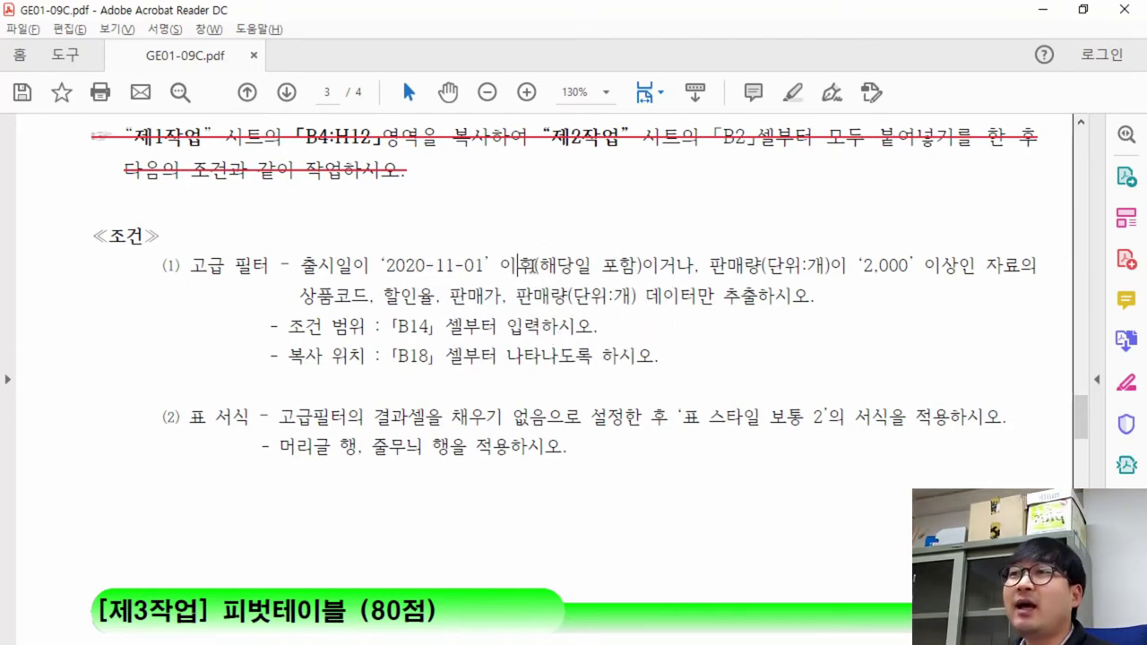
# Step: In Excel, enter the criterion >=2020-11-01 in cell B15 under 출시일, and widen column B to fit it
pyautogui.hotkey('alt', 'Tab')
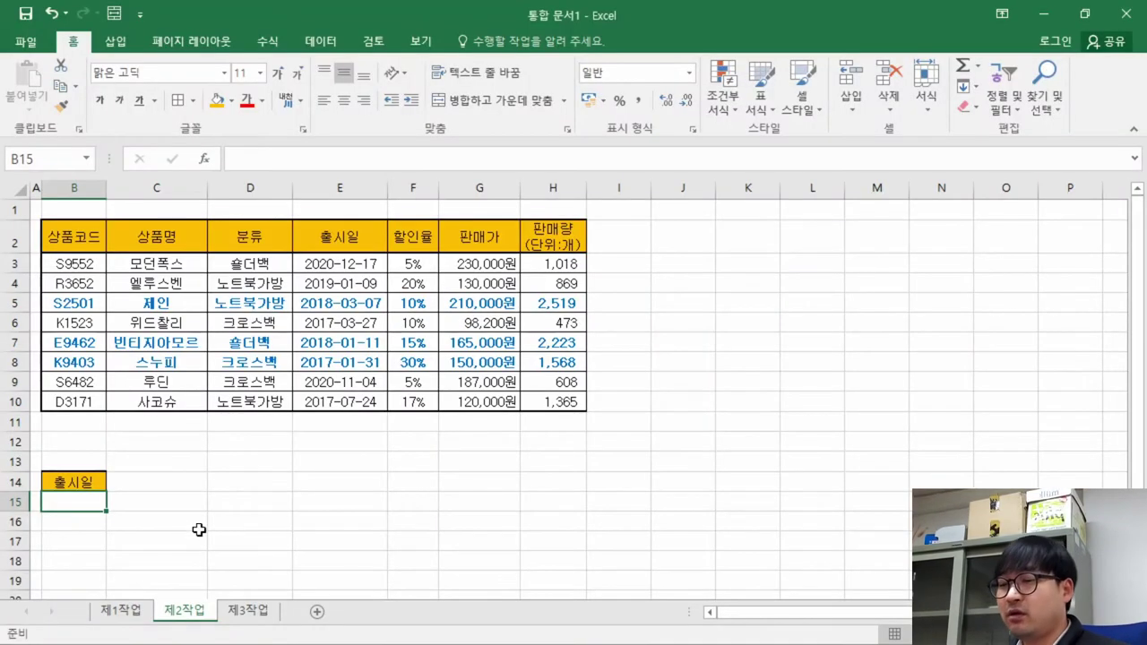
pyautogui.write('>=')
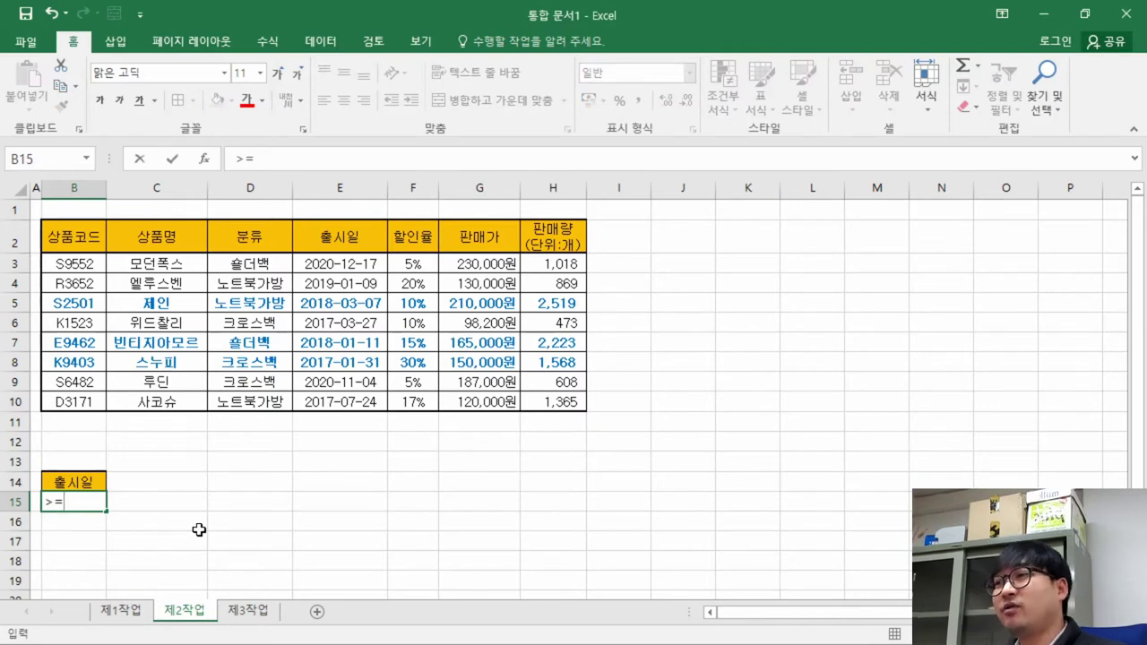
pyautogui.hotkey('alt', 'Tab')
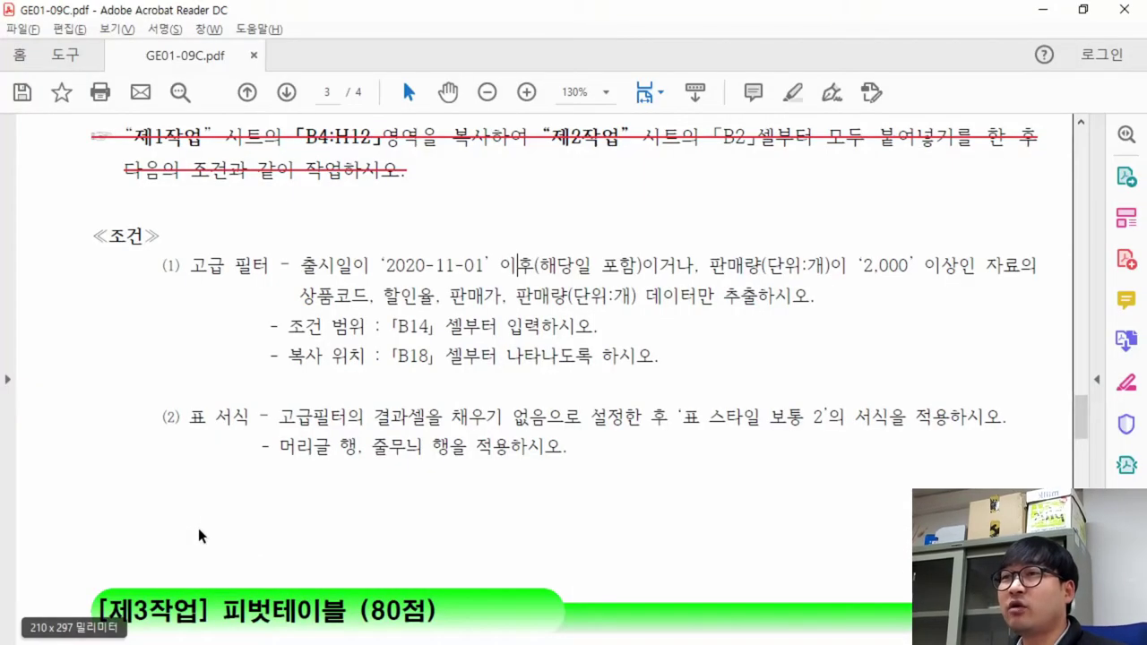
pyautogui.hotkey('alt', 'Tab')
pyautogui.write('2020-11-01')
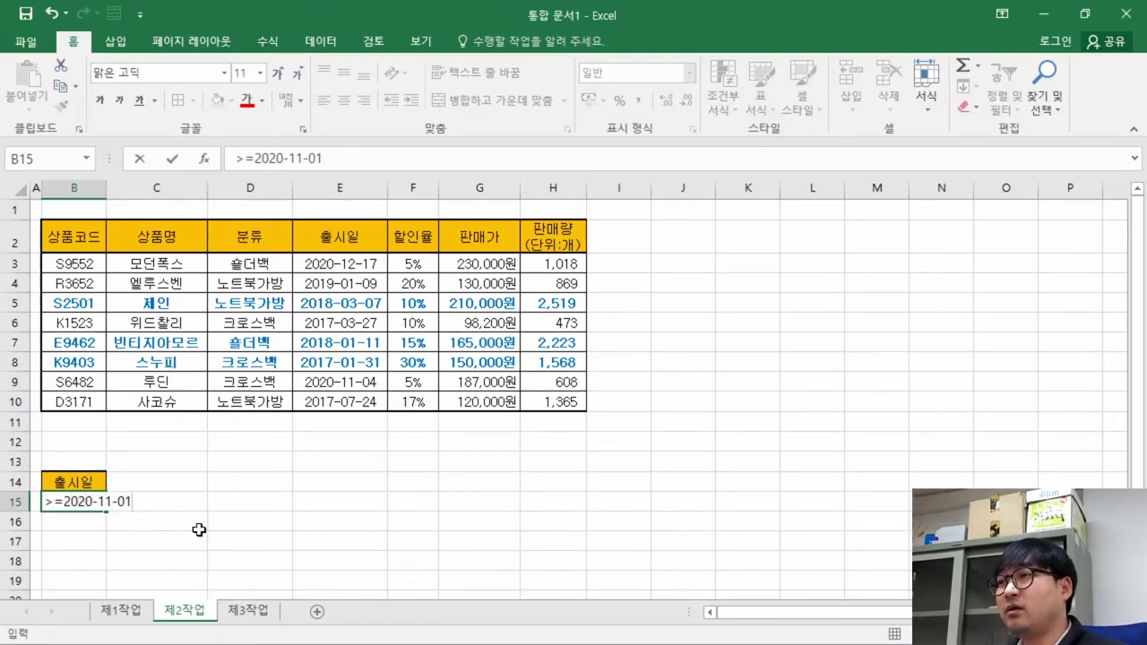
pyautogui.hotkey('alt', 'Tab')
pyautogui.hotkey('alt', 'Tab')
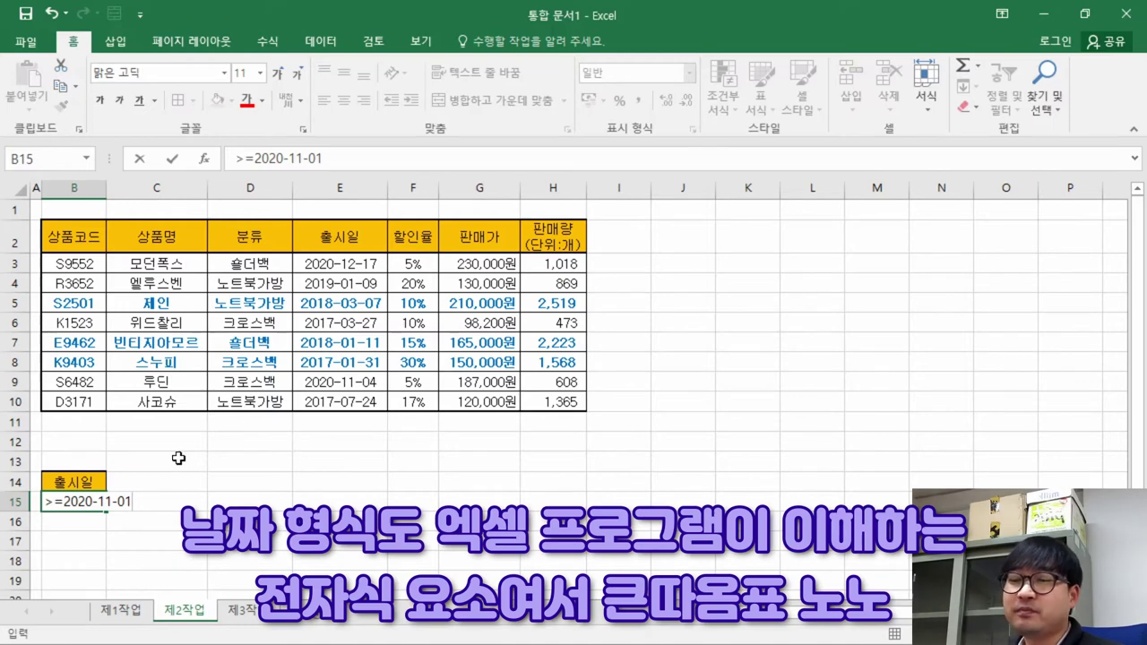
pyautogui.press('Return')
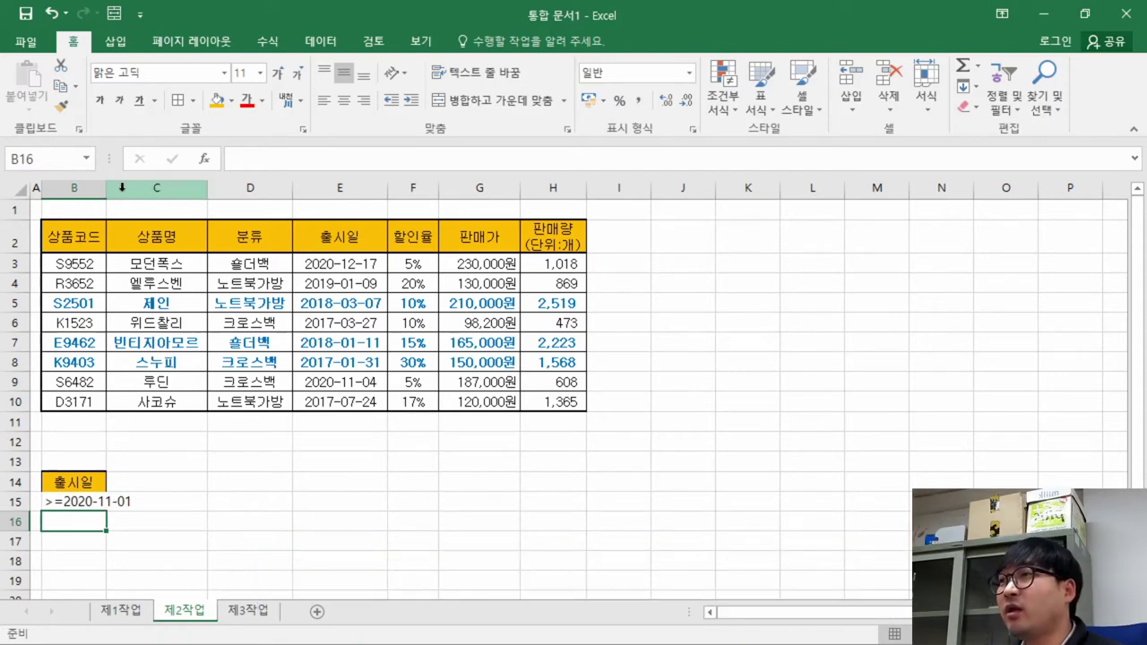
pyautogui.moveTo(106, 190); pyautogui.dragTo(144, 190)
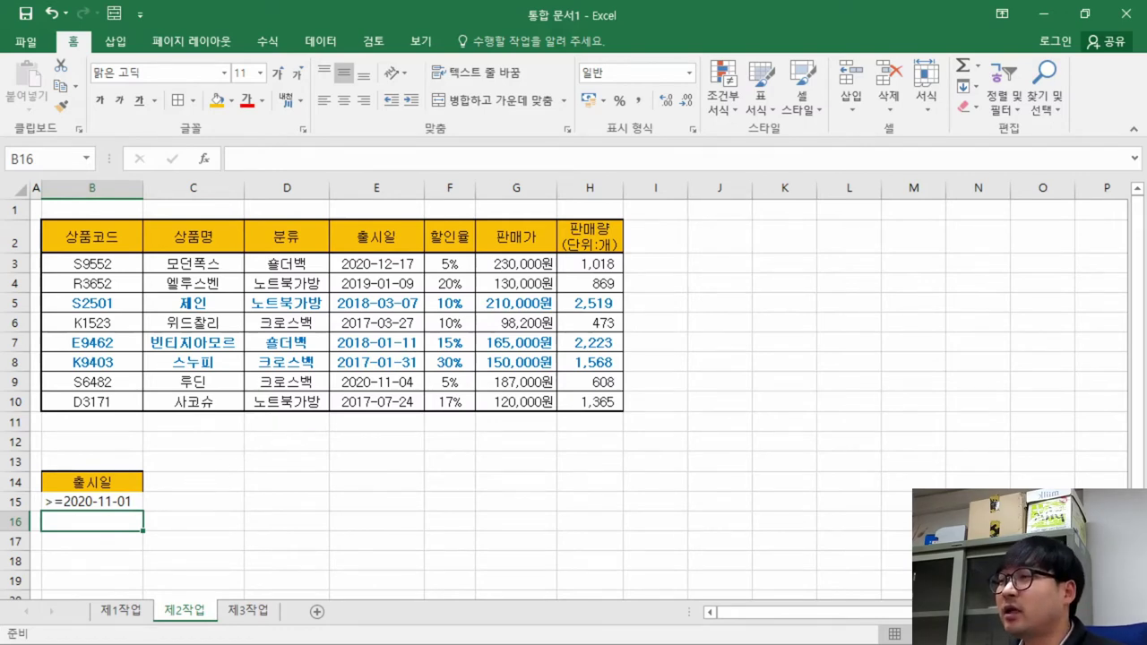
# Step: Check the second filter condition in the PDF, and copy the 판매량(단위:개) header from cell H2 into cell C14 in Excel
pyautogui.hotkey('alt', 'Tab')
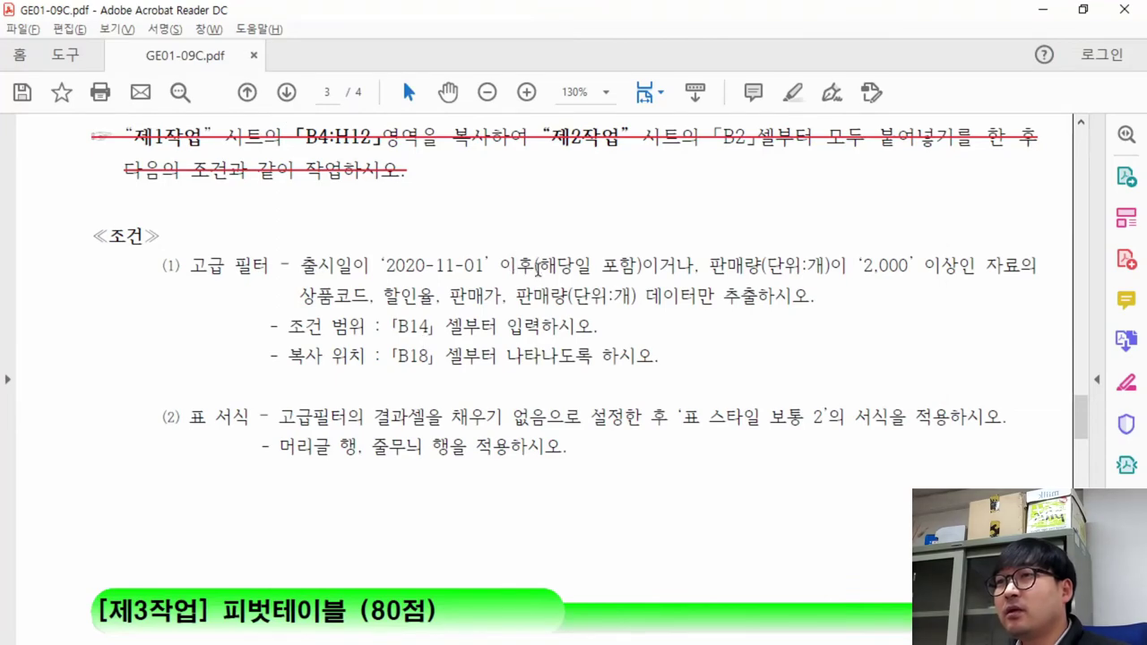
pyautogui.moveTo(676, 265); pyautogui.dragTo(703, 265)
pyautogui.moveTo(713, 265); pyautogui.dragTo(974, 267)
pyautogui.hotkey('alt', 'Tab')
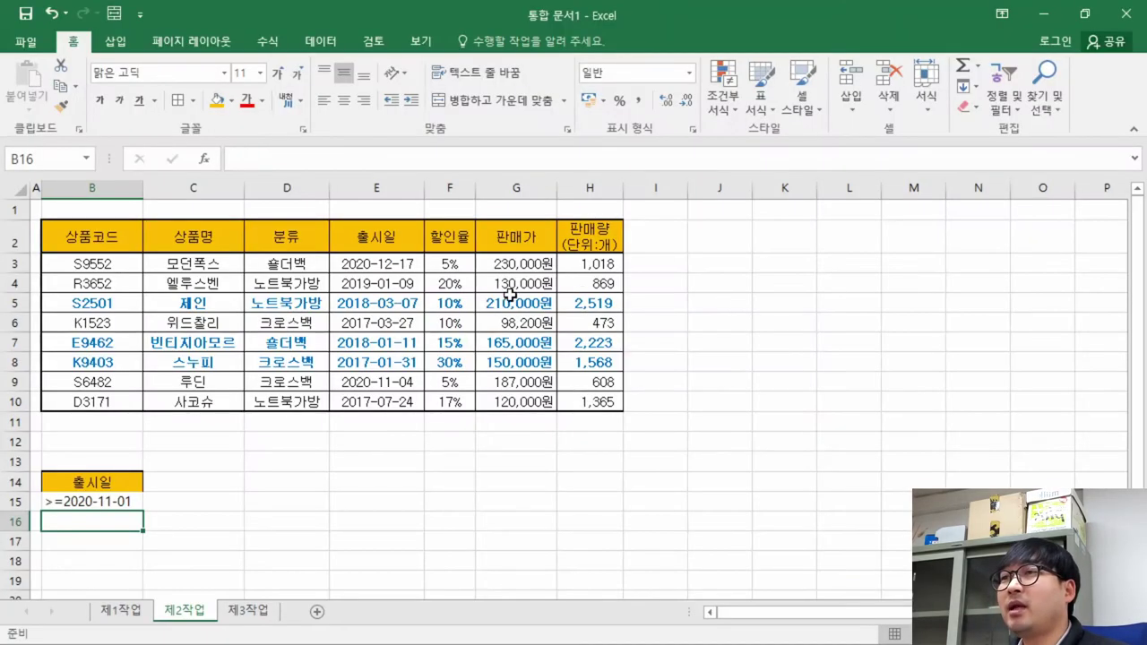
pyautogui.click(607, 233)
pyautogui.hotkey('ctrl', 'c')
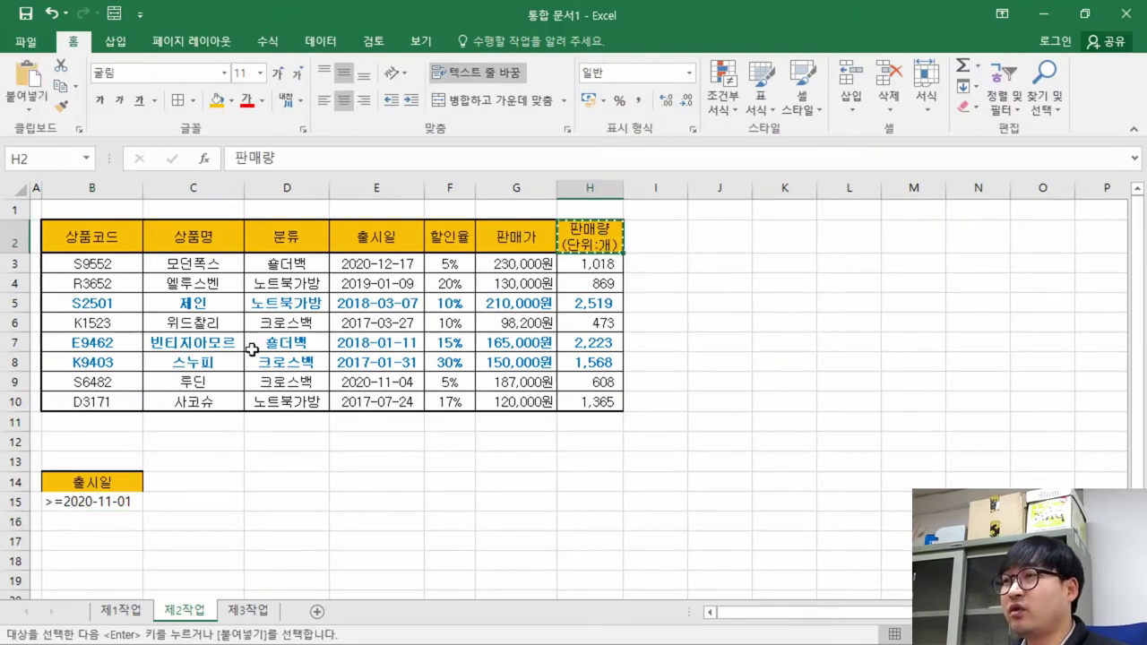
pyautogui.click(188, 483)
pyautogui.hotkey('ctrl', 'v')
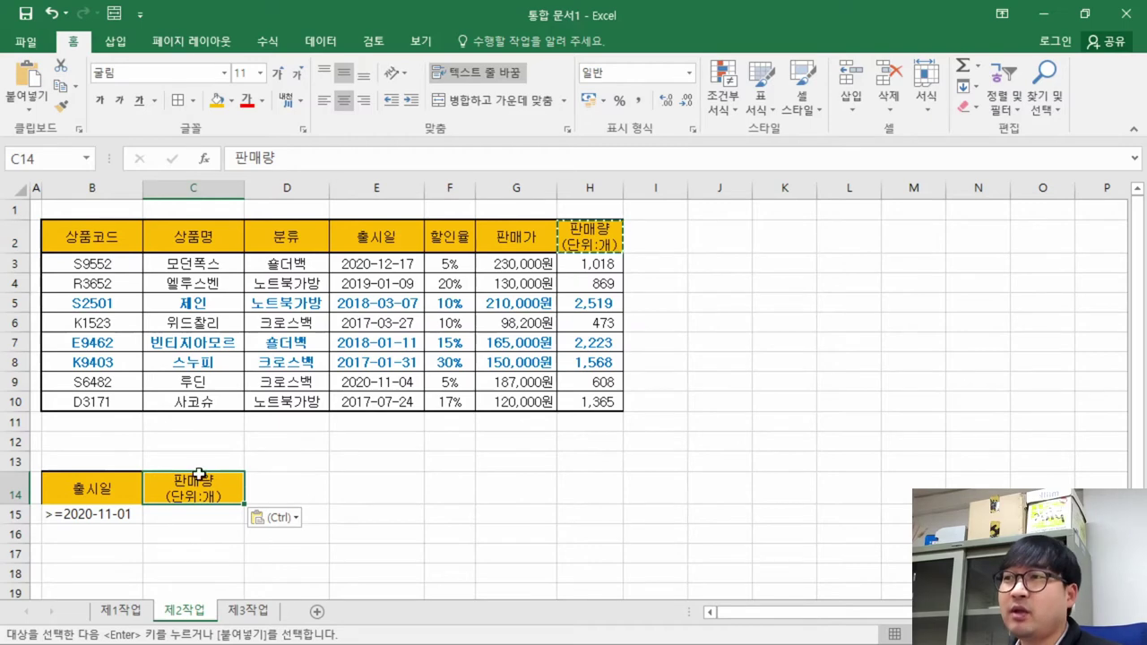
# Step: Check the sales quantity limit in the PDF and enter the criterion >=2000 in cell C15 in Excel
pyautogui.hotkey('alt', 'Tab')
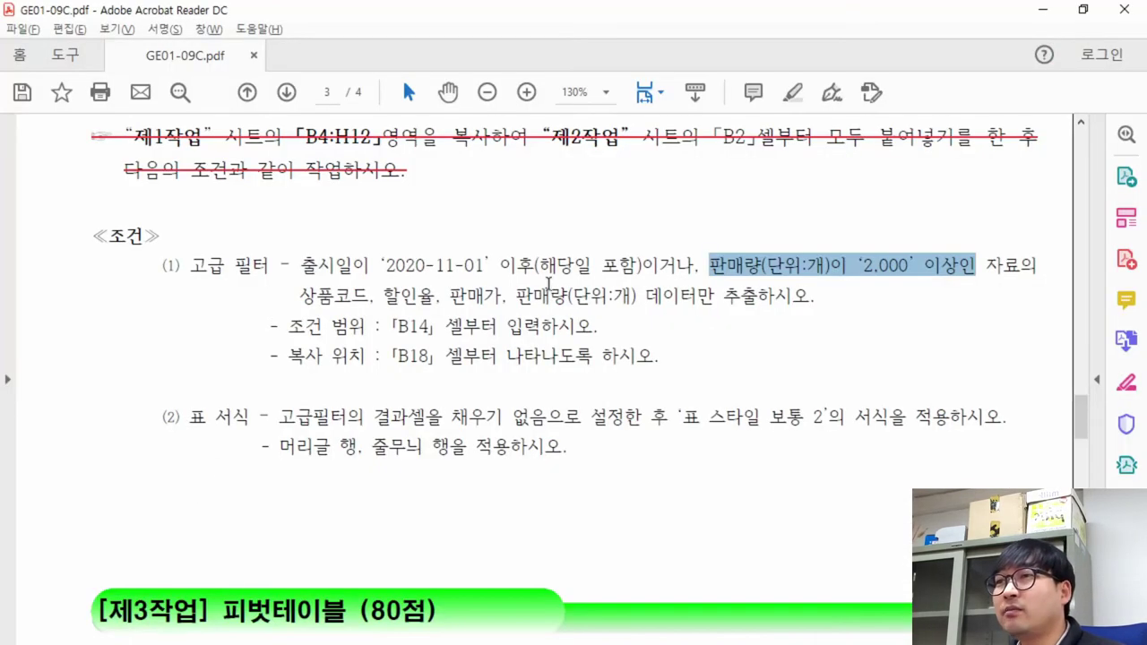
pyautogui.hotkey('alt', 'Tab')
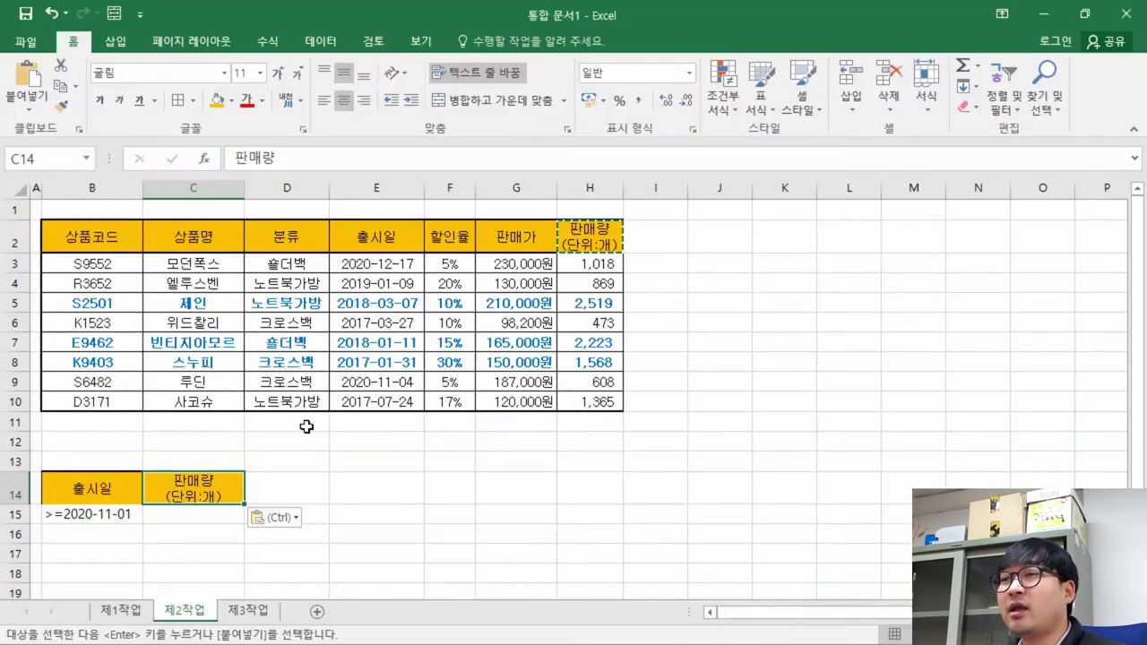
pyautogui.click(179, 518)
pyautogui.write('>=')
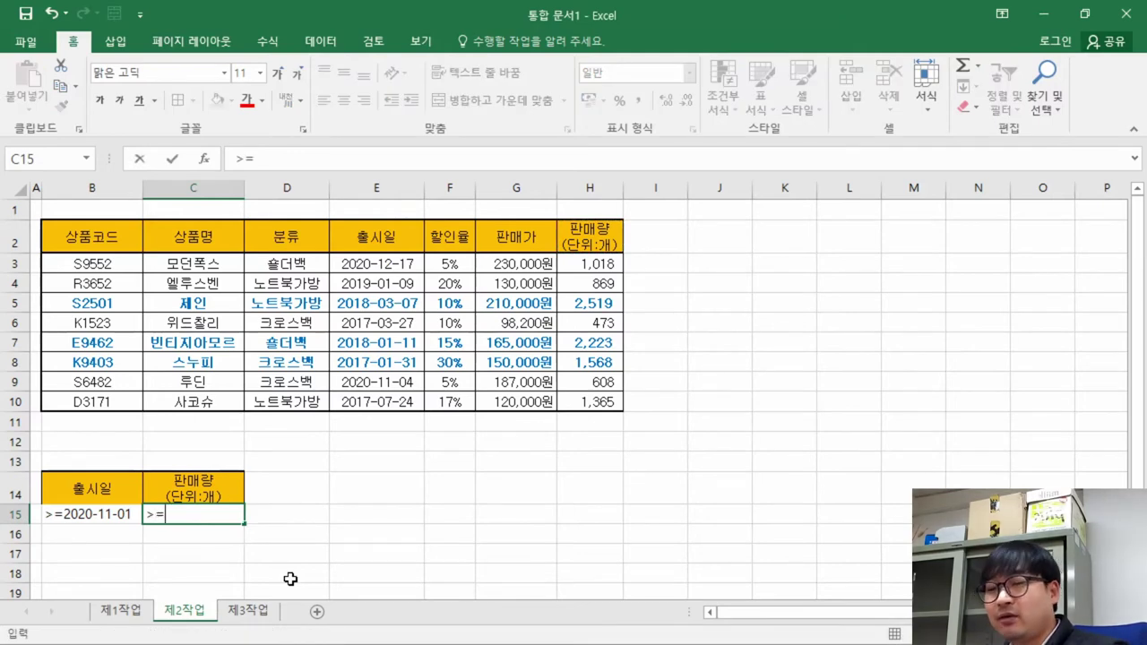
pyautogui.write('2000')
pyautogui.press('Return')
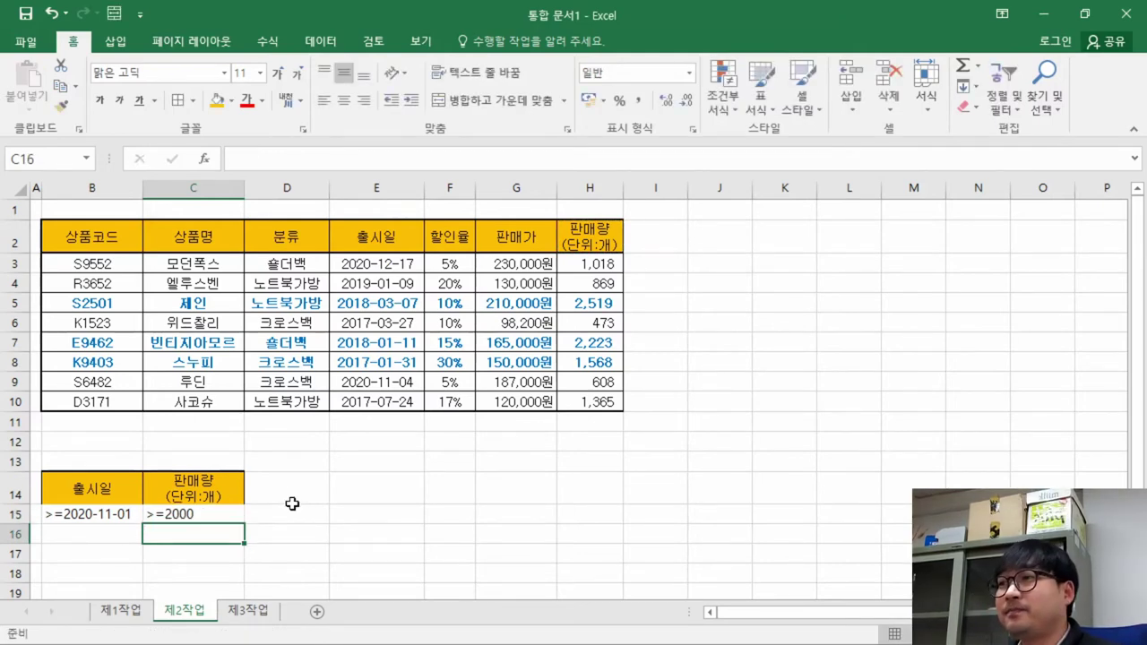
# Step: Examine in the PDF how the two filter conditions are joined, and compare this with the criteria in B15:C15 in Excel
pyautogui.hotkey('alt', 'Tab')
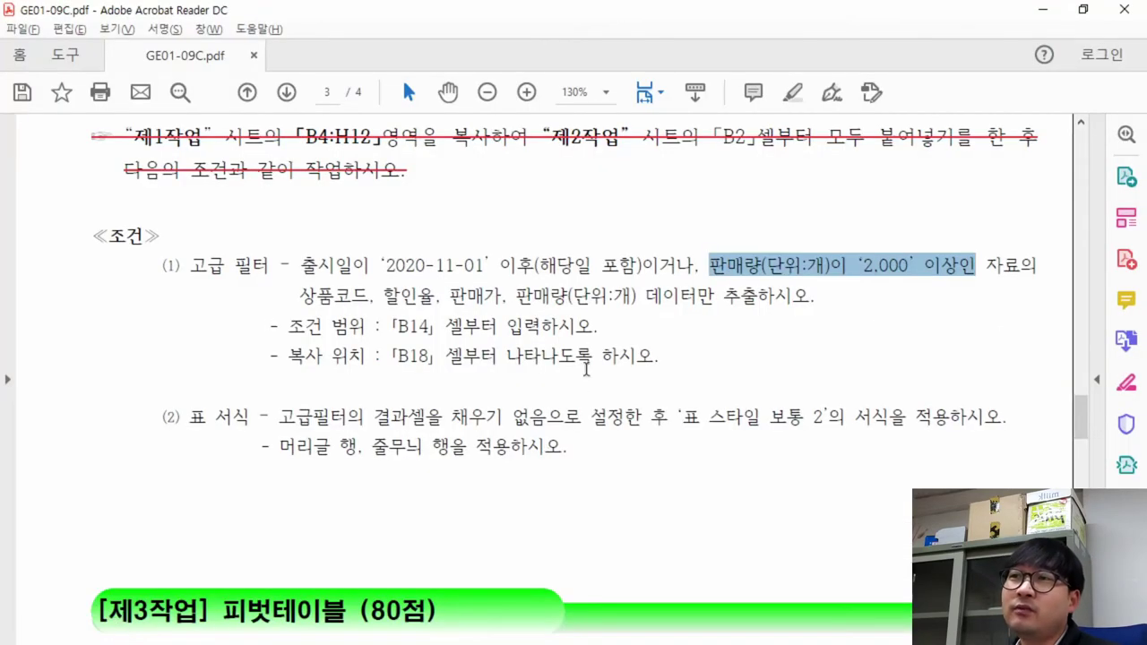
pyautogui.moveTo(298, 266); pyautogui.dragTo(910, 267)
pyautogui.moveTo(641, 265); pyautogui.dragTo(693, 266)
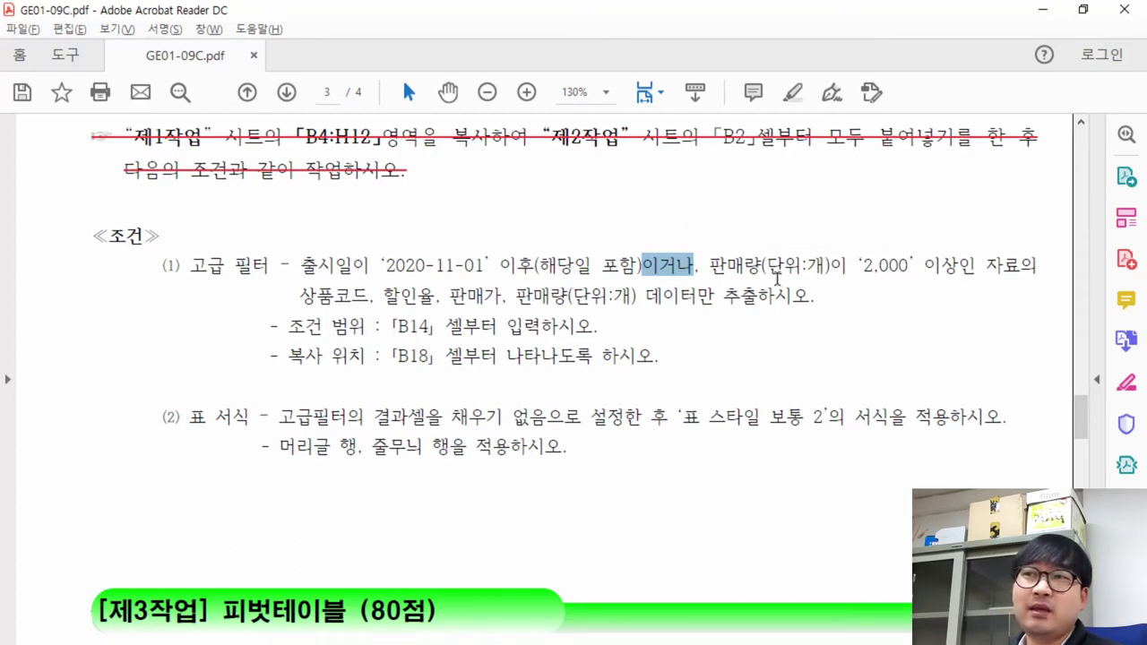
pyautogui.moveTo(464, 266); pyautogui.dragTo(591, 266)
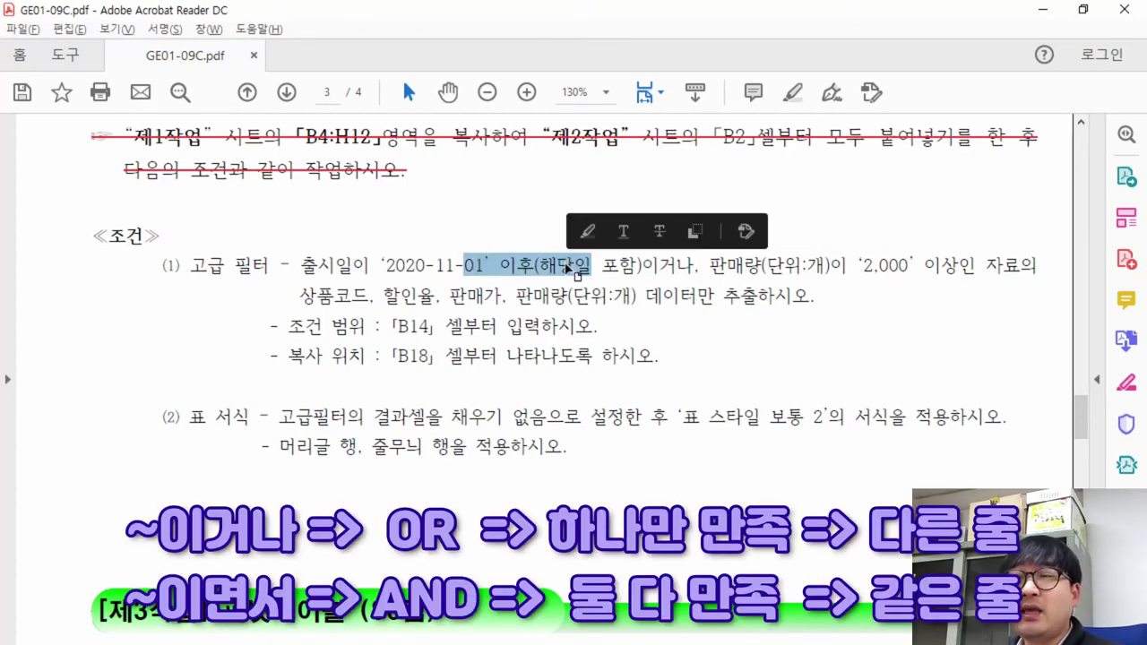
pyautogui.moveTo(722, 266); pyautogui.dragTo(831, 266)
pyautogui.moveTo(641, 266)
pyautogui.mouseDown()
pyautogui.moveTo(695, 266)
pyautogui.moveTo(642, 266)
pyautogui.mouseUp()
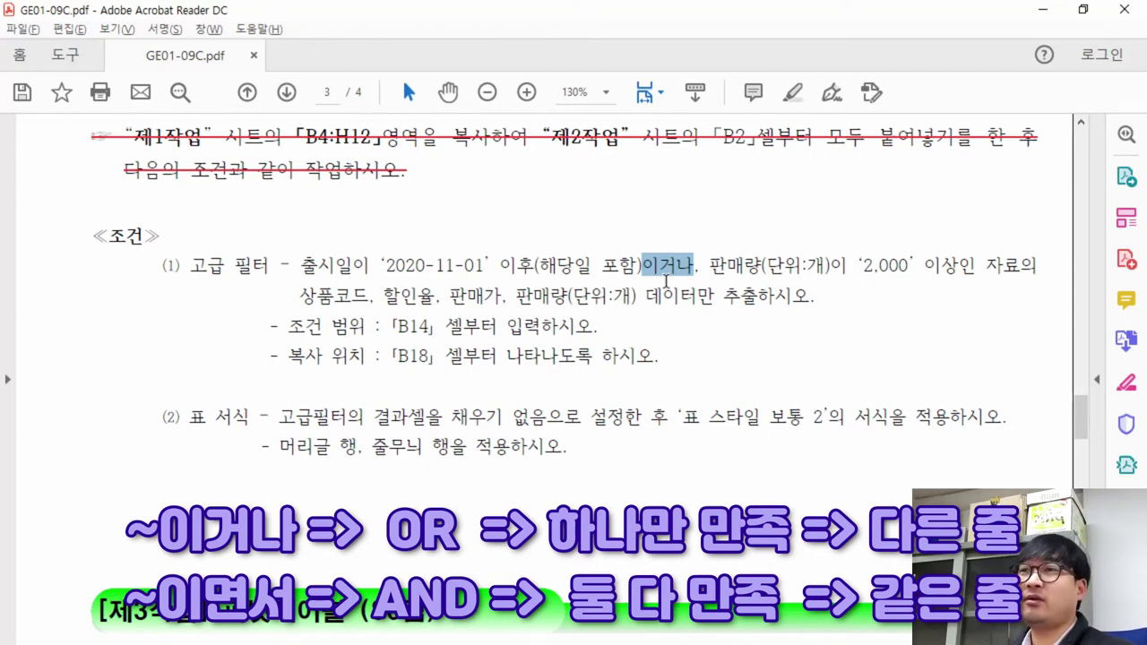
pyautogui.hotkey('alt', 'Tab')
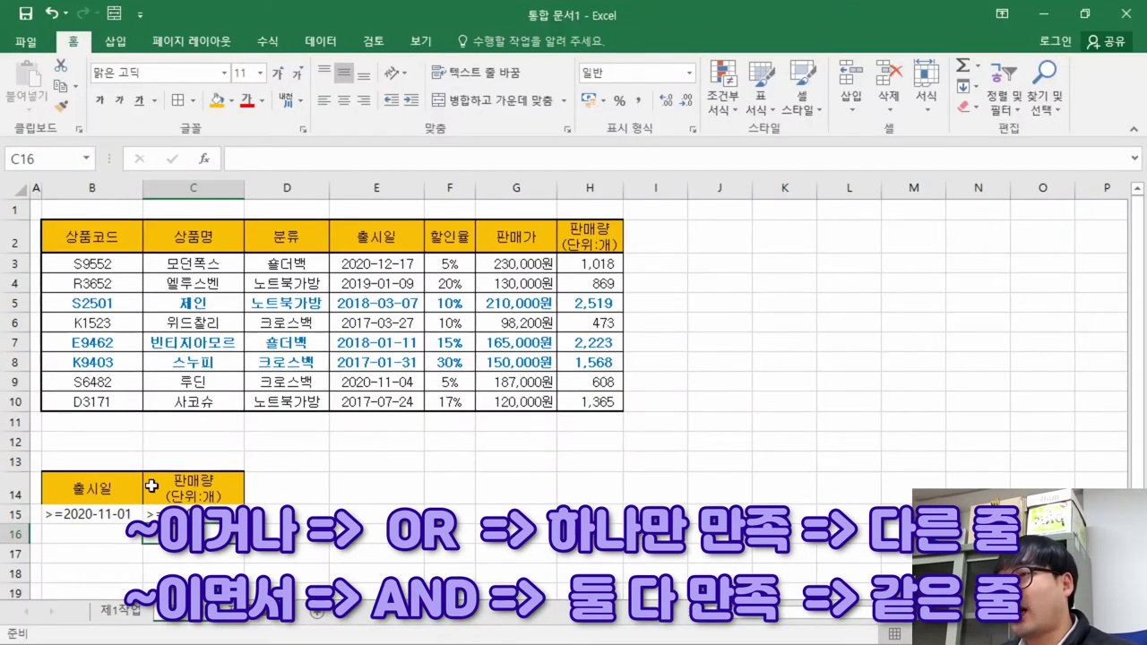
pyautogui.moveTo(85, 512); pyautogui.dragTo(192, 513)
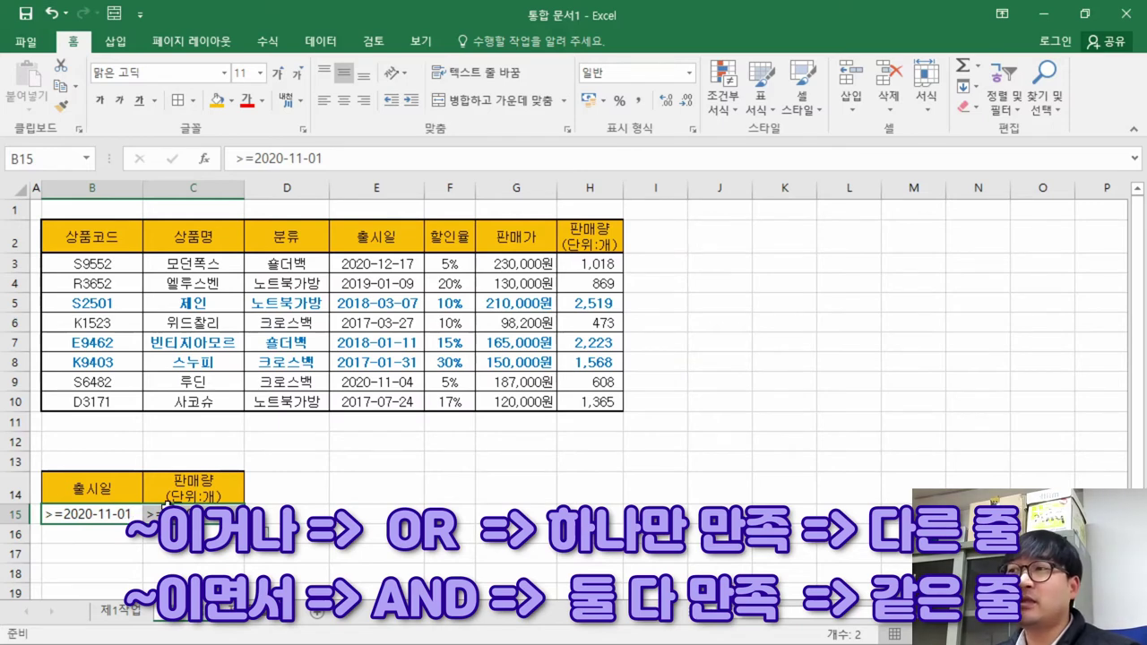
pyautogui.hotkey('alt', 'Tab')
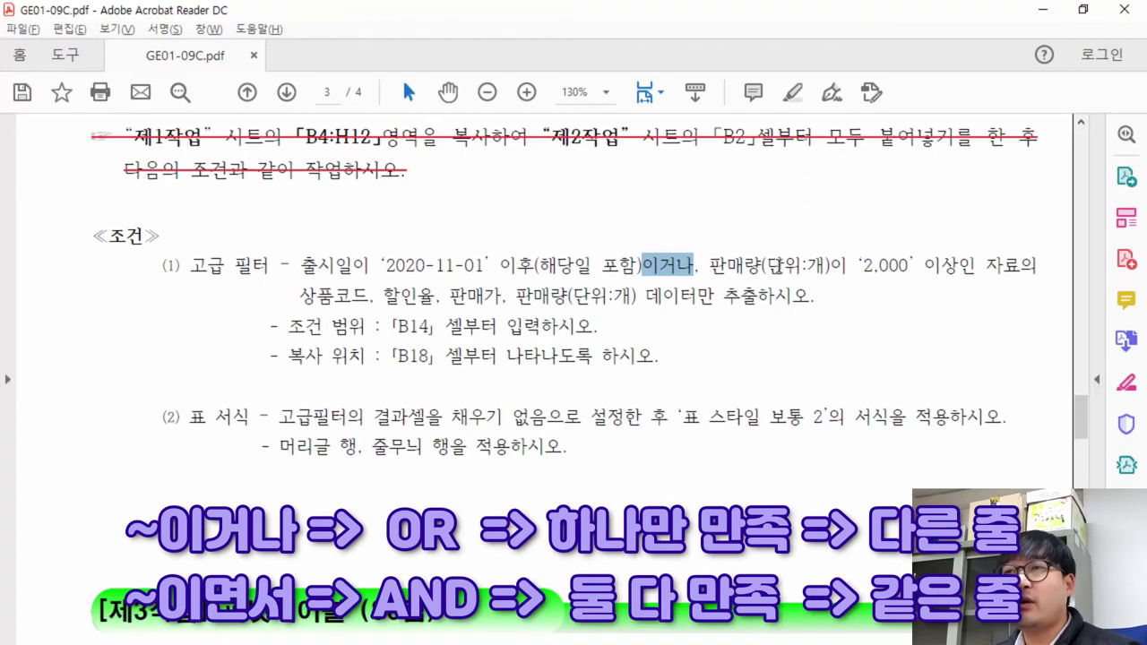
pyautogui.hotkey('alt', 'Tab')
pyautogui.hotkey('alt', 'Tab')
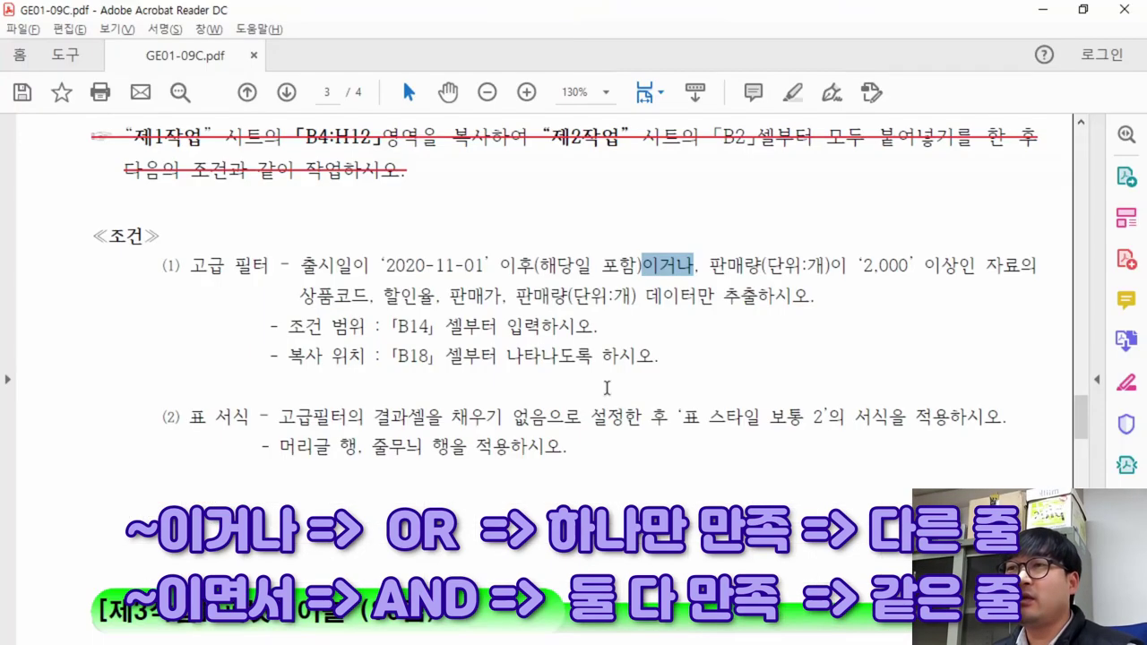
pyautogui.hotkey('alt', 'Tab')
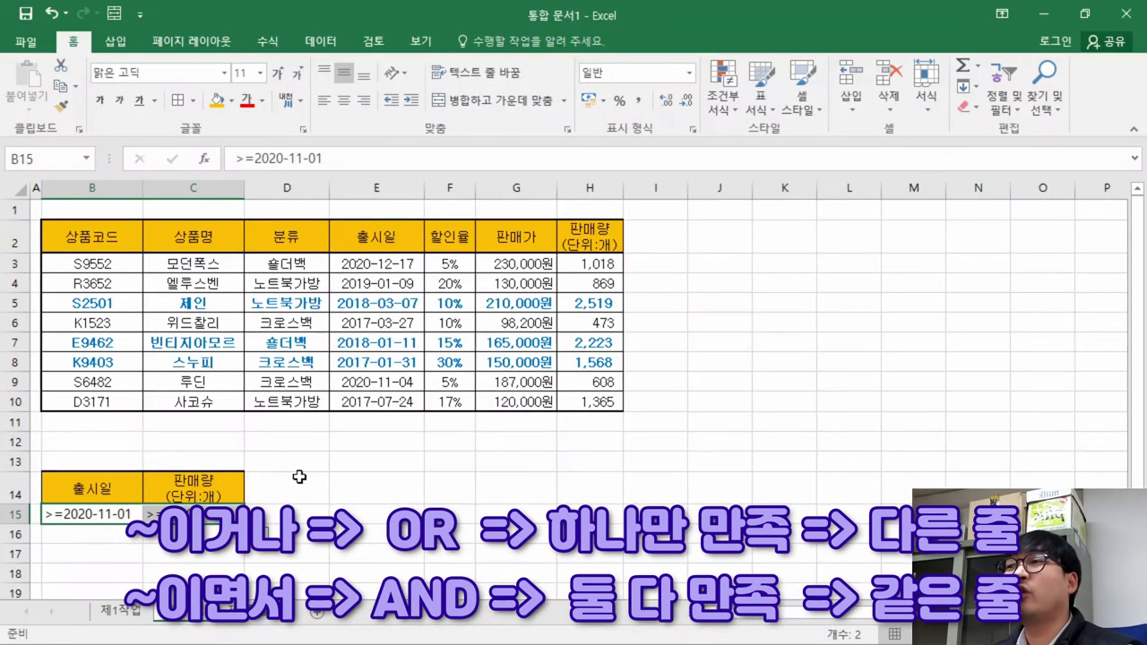
# Step: Move the >=2000 criterion from cell C15 to C16 for an OR condition, and switch back to the PDF in Acrobat Reader
pyautogui.press('Right')
pyautogui.hotkey('ctrl', 'x')
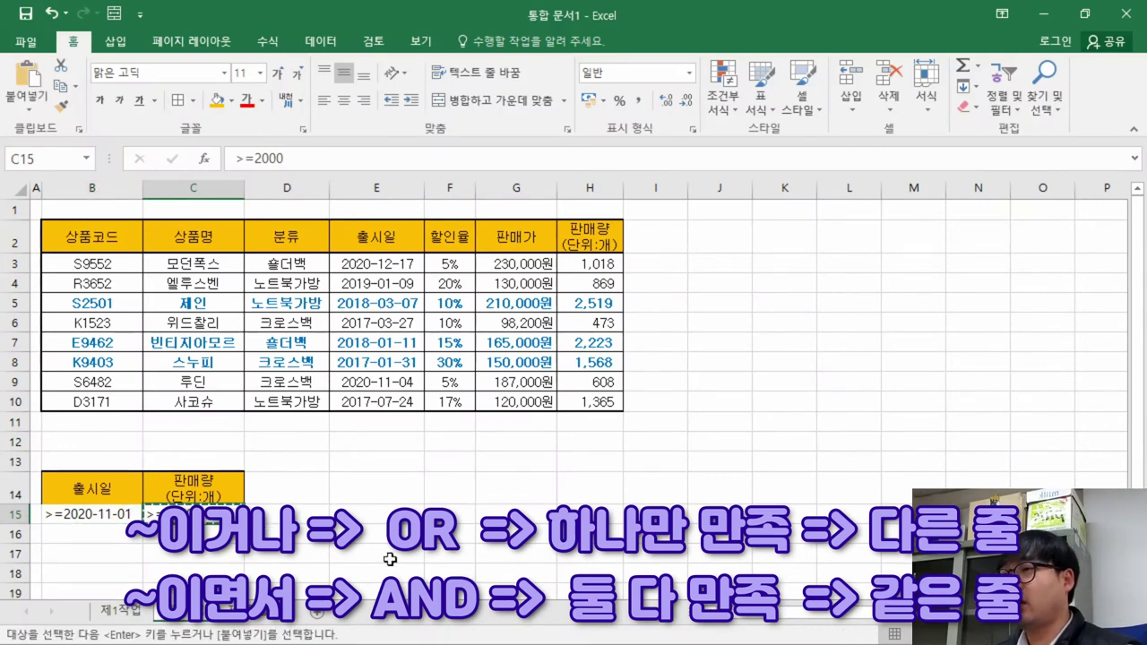
pyautogui.press('Down')
pyautogui.hotkey('ctrl', 'v')
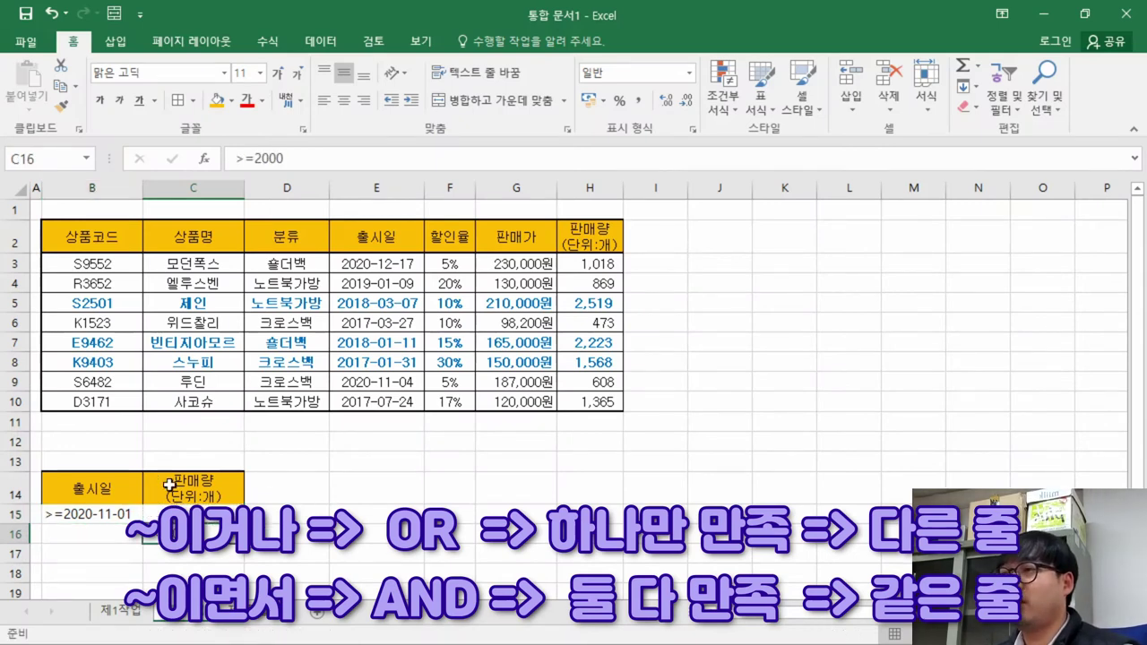
pyautogui.click(83, 458)
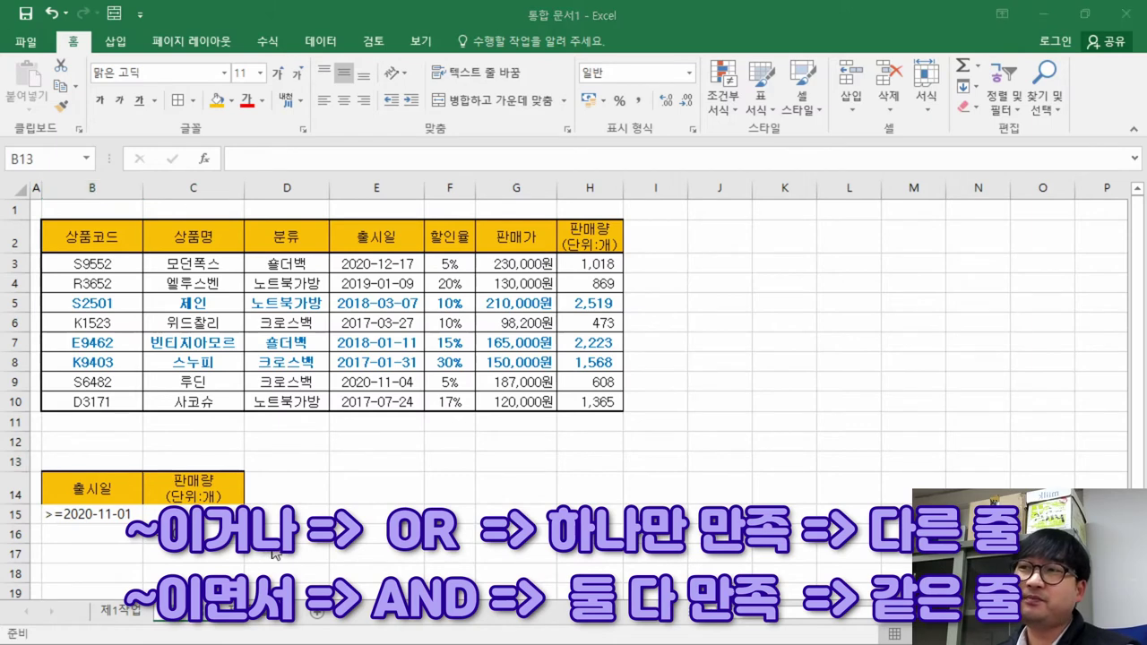
pyautogui.hotkey('alt', 'Tab')
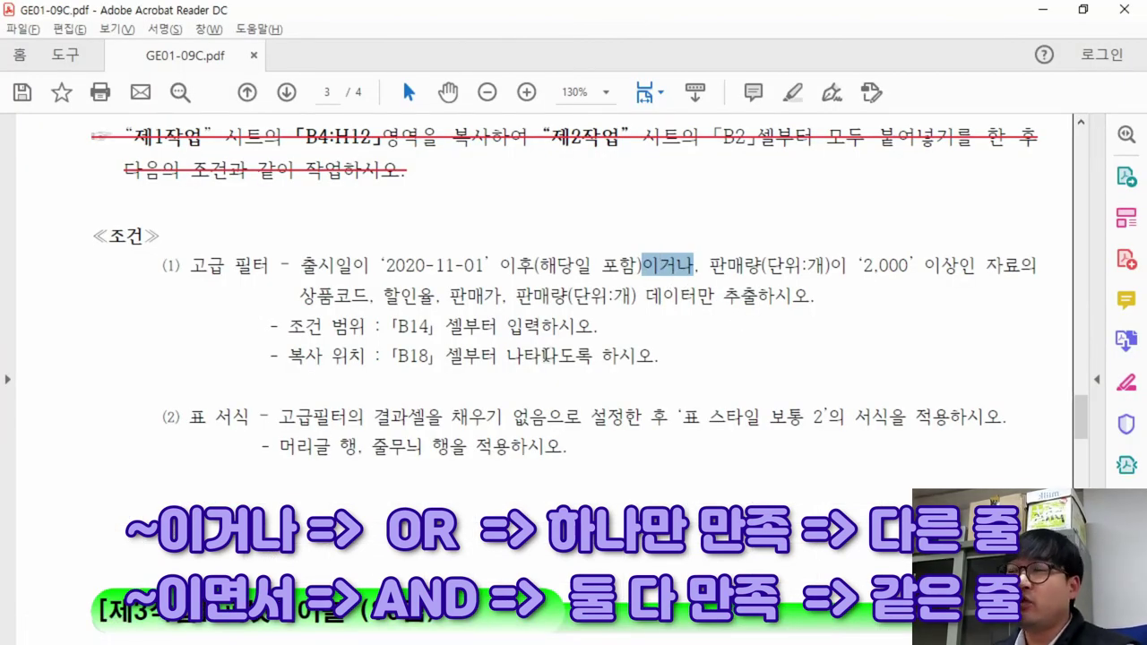
# Step: Review the >=2000 criterion in cell C16 in Excel, and check the PDF for the fields to extract and the copy location
pyautogui.hotkey('alt', 'Tab')
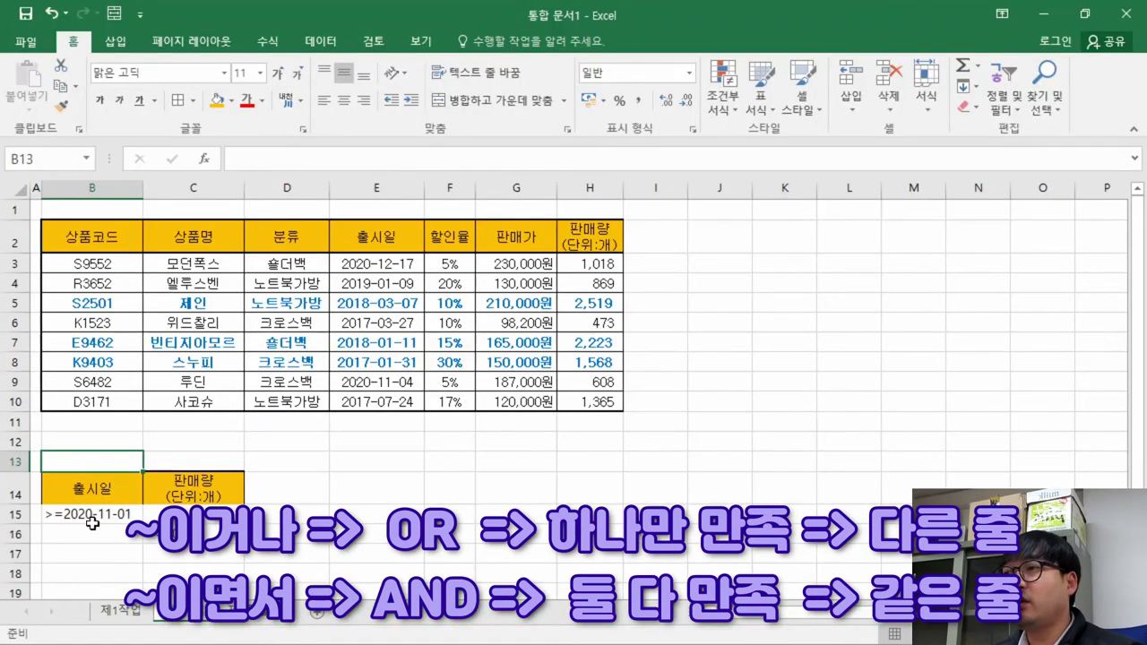
pyautogui.click(192, 534)
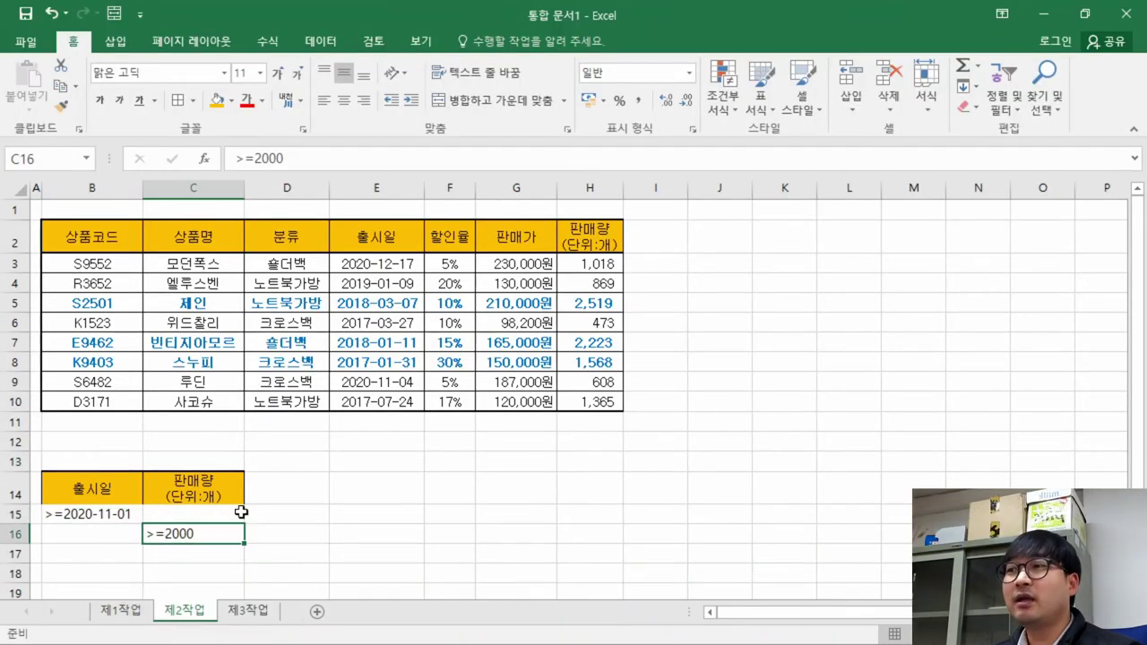
pyautogui.hotkey('alt', 'Tab')
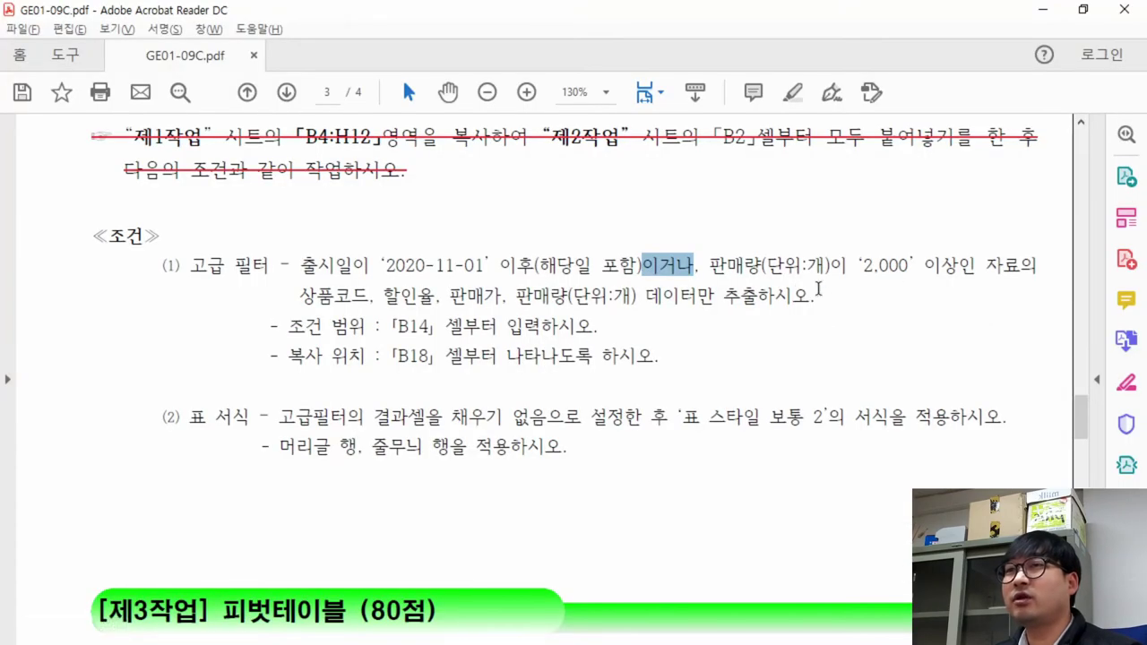
pyautogui.moveTo(300, 297)
pyautogui.mouseDown()
pyautogui.moveTo(666, 286)
pyautogui.moveTo(751, 298)
pyautogui.mouseUp()
pyautogui.moveTo(294, 356); pyautogui.dragTo(439, 357)
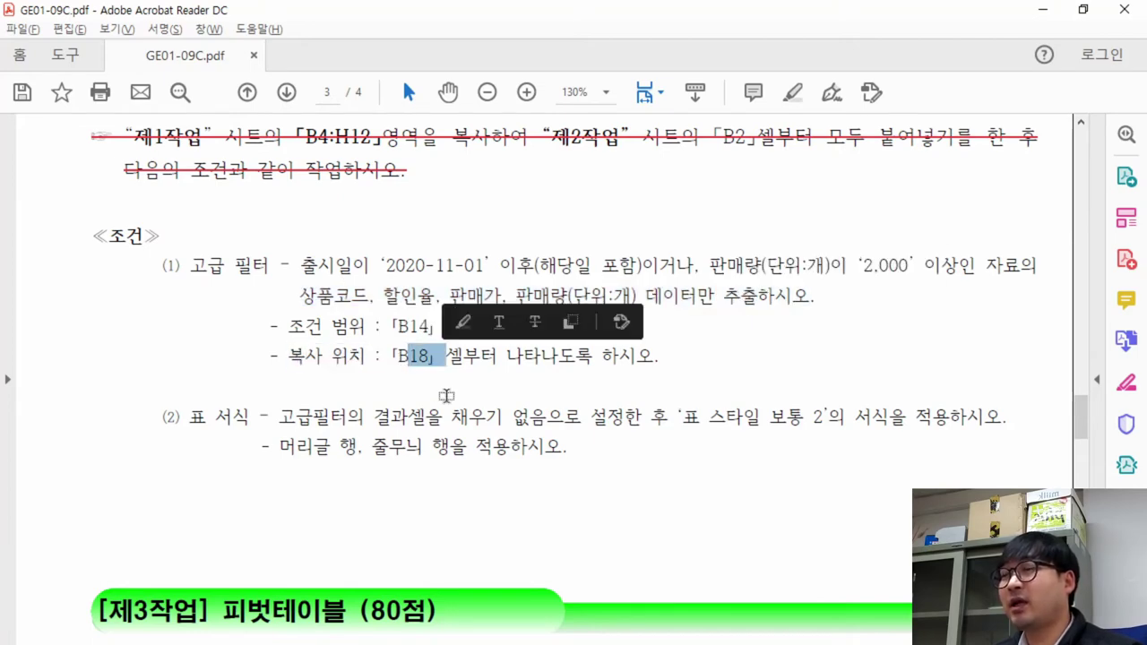
# Step: Check the first extract field in the PDF and copy the 상품코드 header from cell B2 into cell B18 in Excel
pyautogui.hotkey('alt', 'Tab')
pyautogui.click(139, 578)
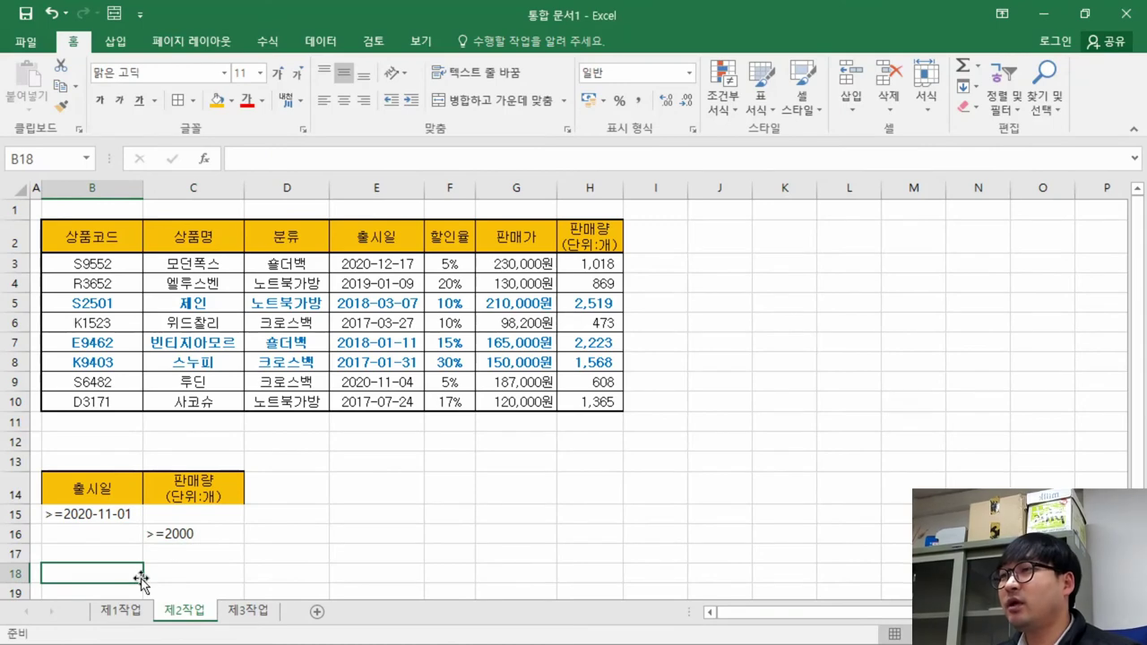
pyautogui.hotkey('alt', 'Tab')
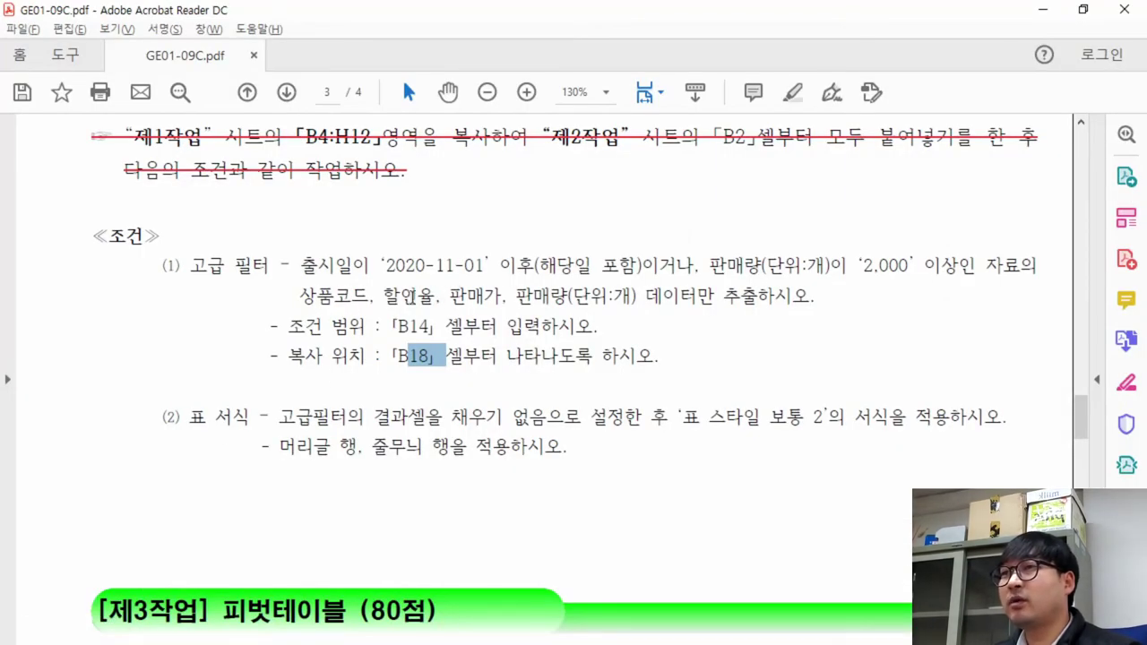
pyautogui.hotkey('alt', 'Tab')
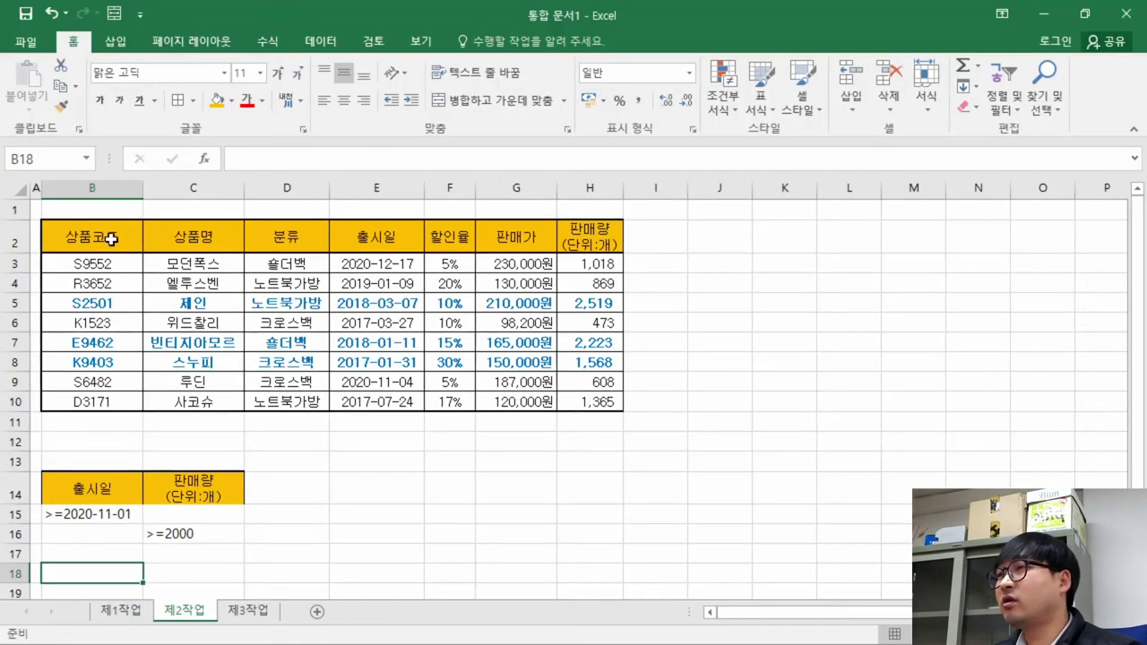
pyautogui.click(123, 237)
pyautogui.hotkey('ctrl', 'c')
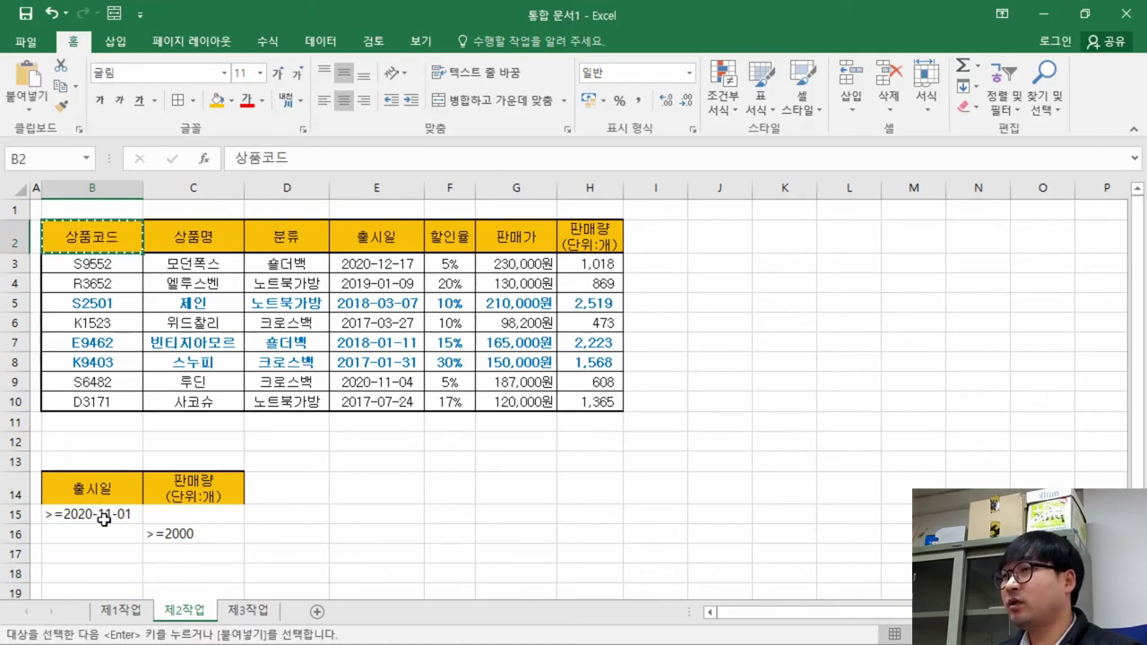
pyautogui.click(78, 577)
pyautogui.hotkey('ctrl', 'v')
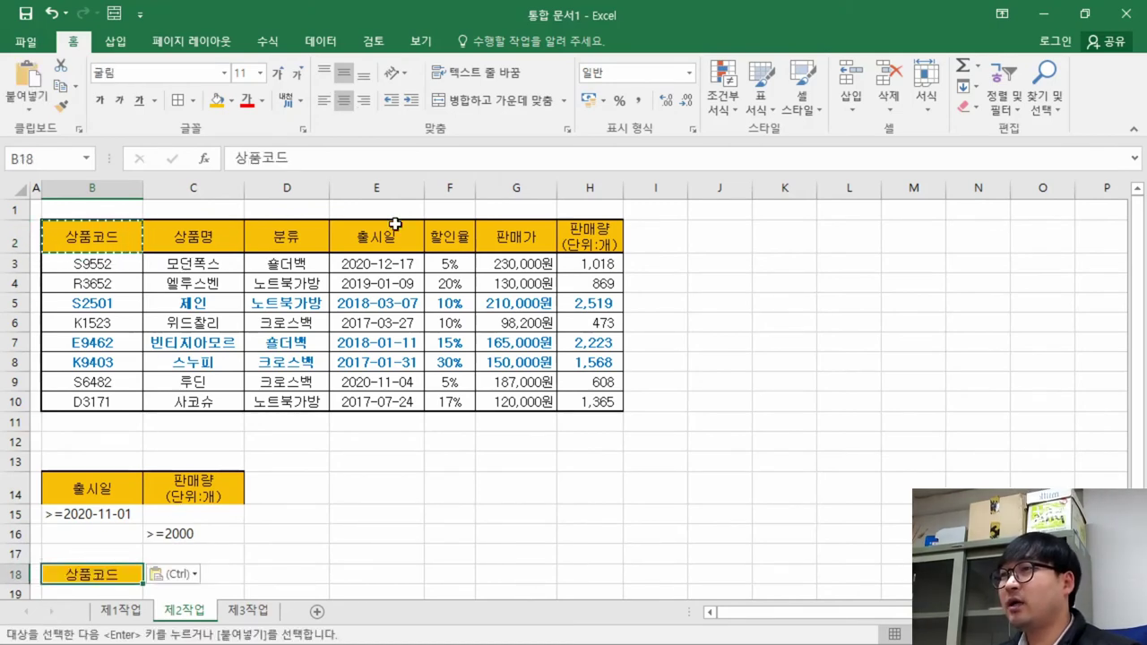
# Step: Check the remaining extract fields in the PDF and copy the 할인율, 판매가 and 판매량(단위:개) headers from F2:H2 into C18:E18 in Excel
pyautogui.click(460, 239)
pyautogui.hotkey('ctrl', 'c')
pyautogui.hotkey('alt', 'Tab')
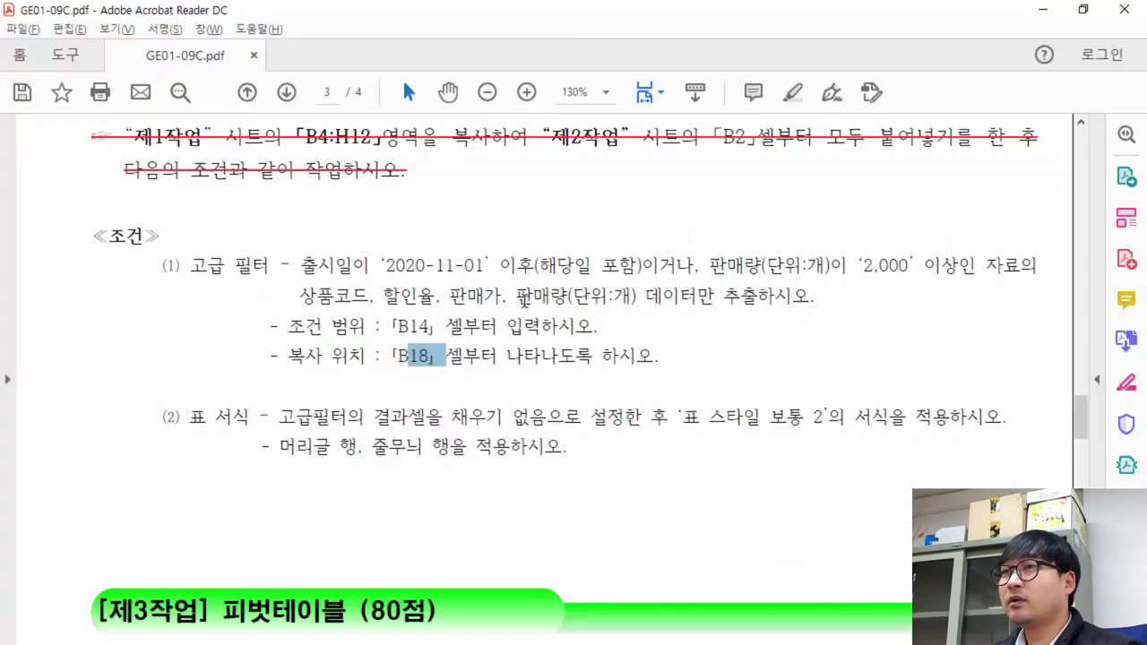
pyautogui.hotkey('alt', 'Tab')
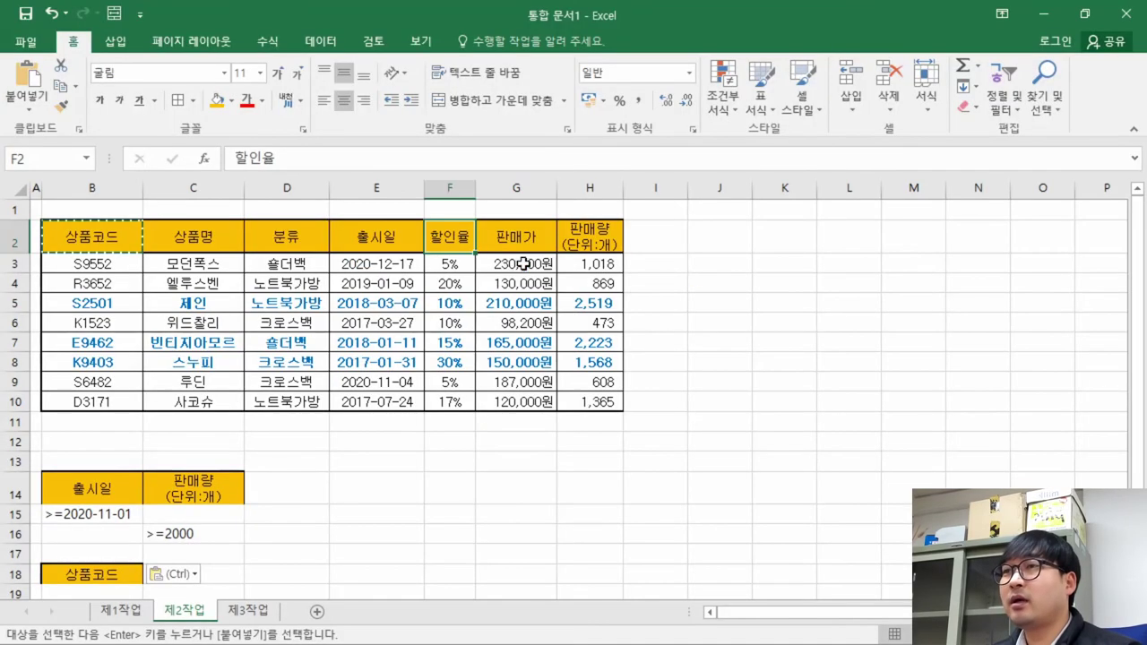
pyautogui.moveTo(450, 239); pyautogui.dragTo(594, 238)
pyautogui.hotkey('ctrl', 'c')
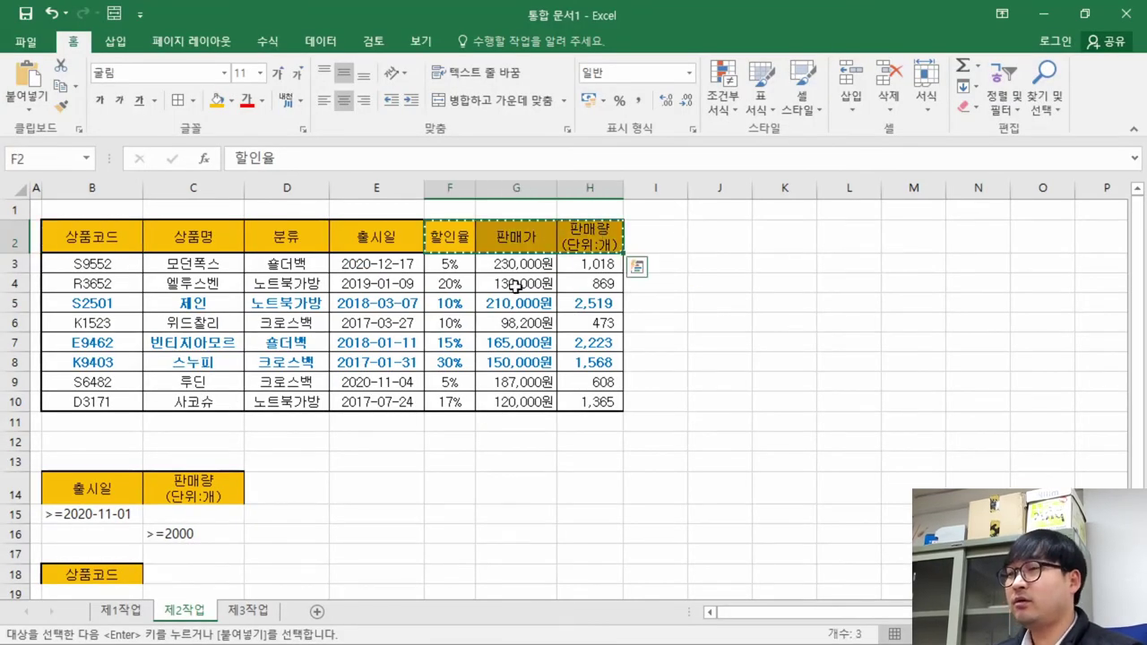
pyautogui.click(189, 573)
pyautogui.hotkey('ctrl', 'v')
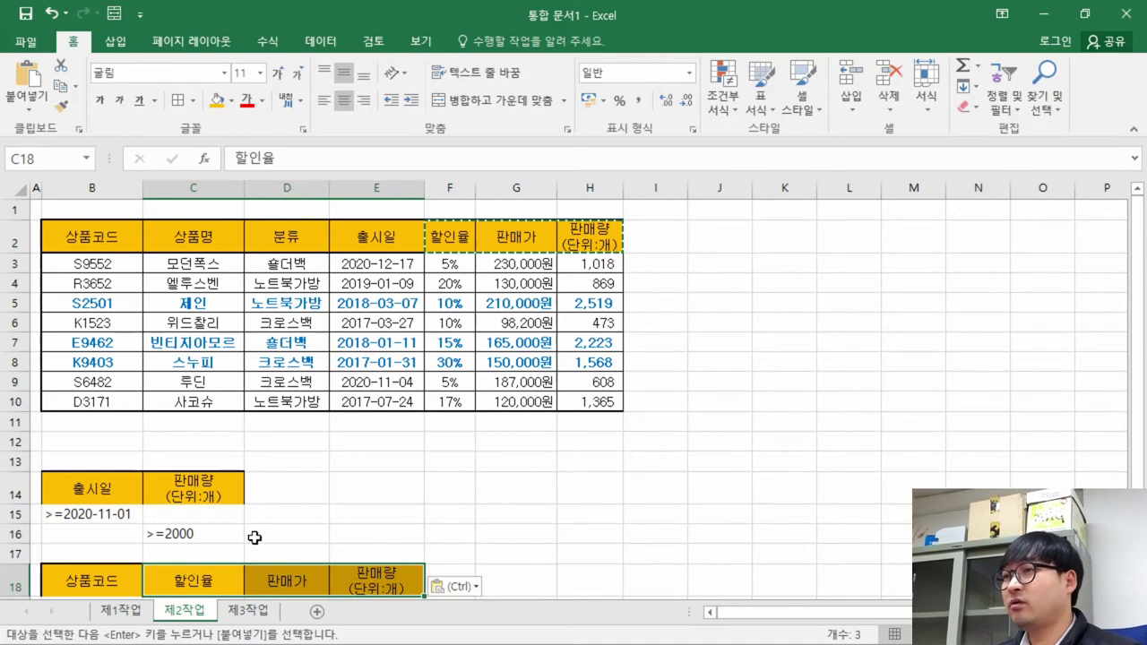
pyautogui.scroll(-4, 316, 475)
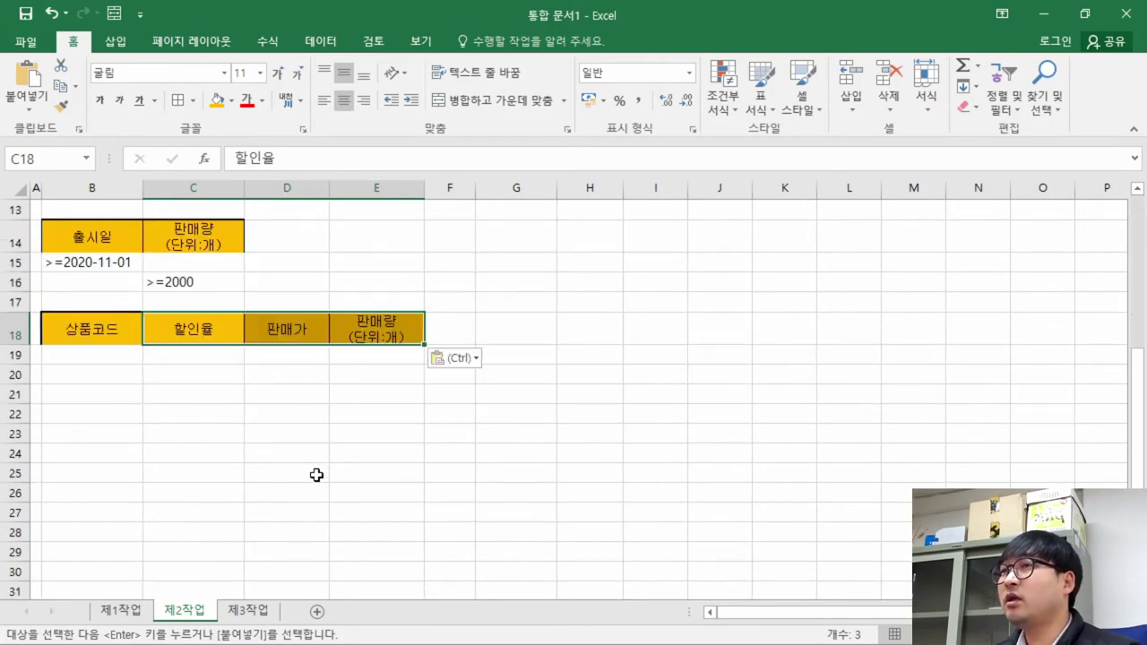
pyautogui.scroll(4, 211, 330)
pyautogui.click(209, 340)
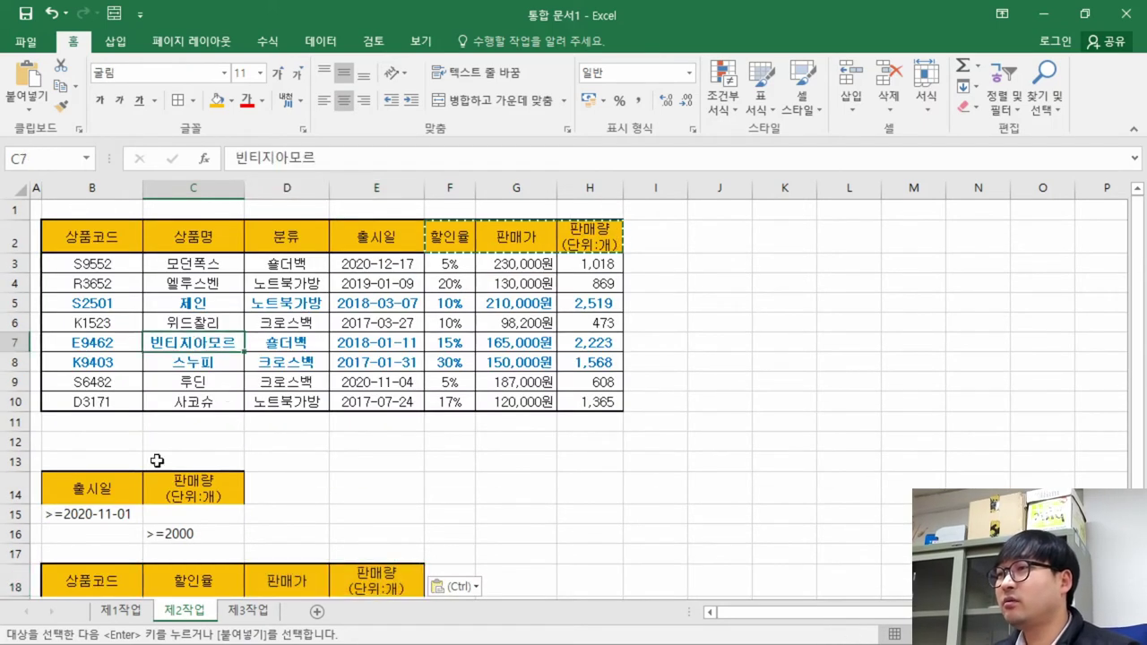
# Step: Recheck the advanced filter conditions and extract fields in the PDF, and return to Excel
pyautogui.hotkey('alt', 'Tab')
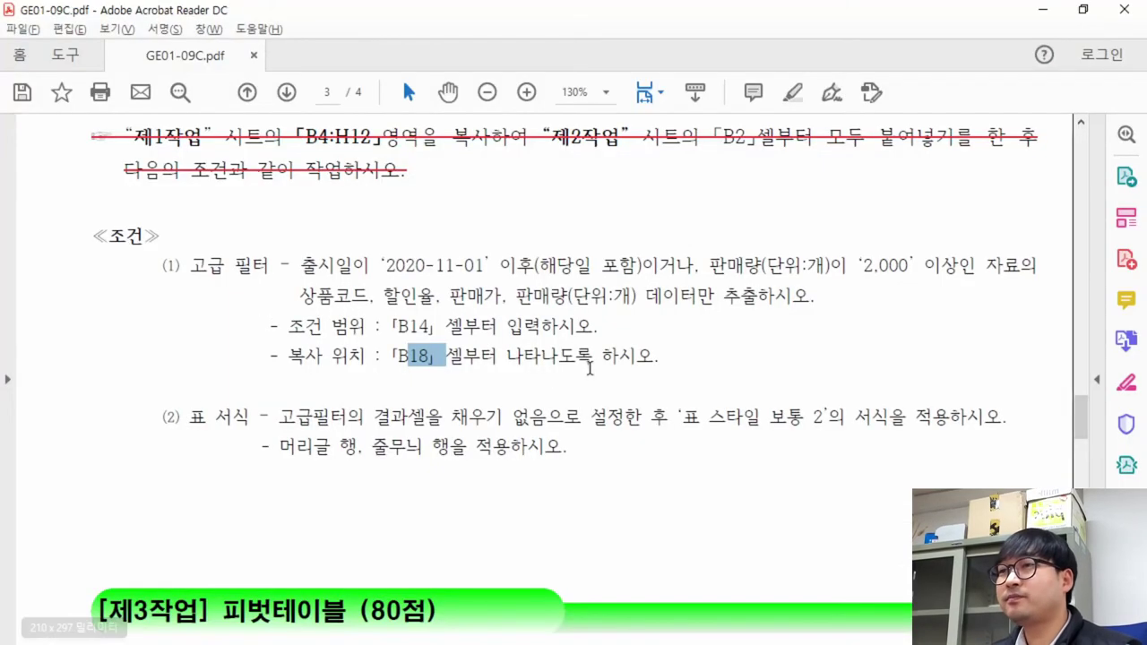
pyautogui.click(515, 360)
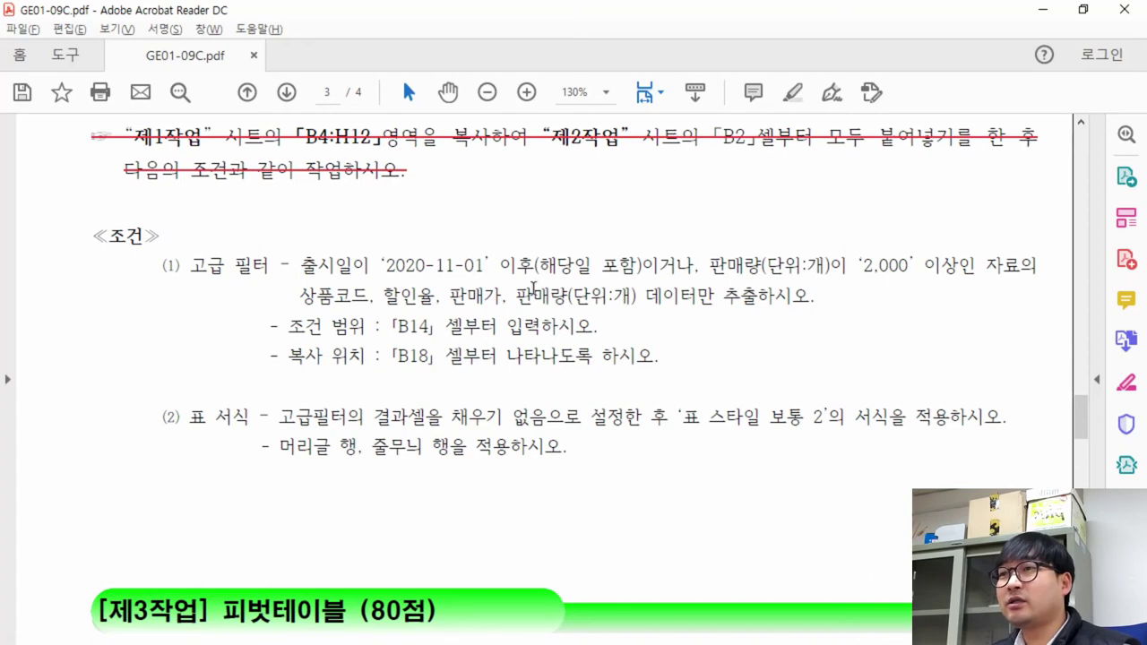
pyautogui.hotkey('alt', 'Tab')
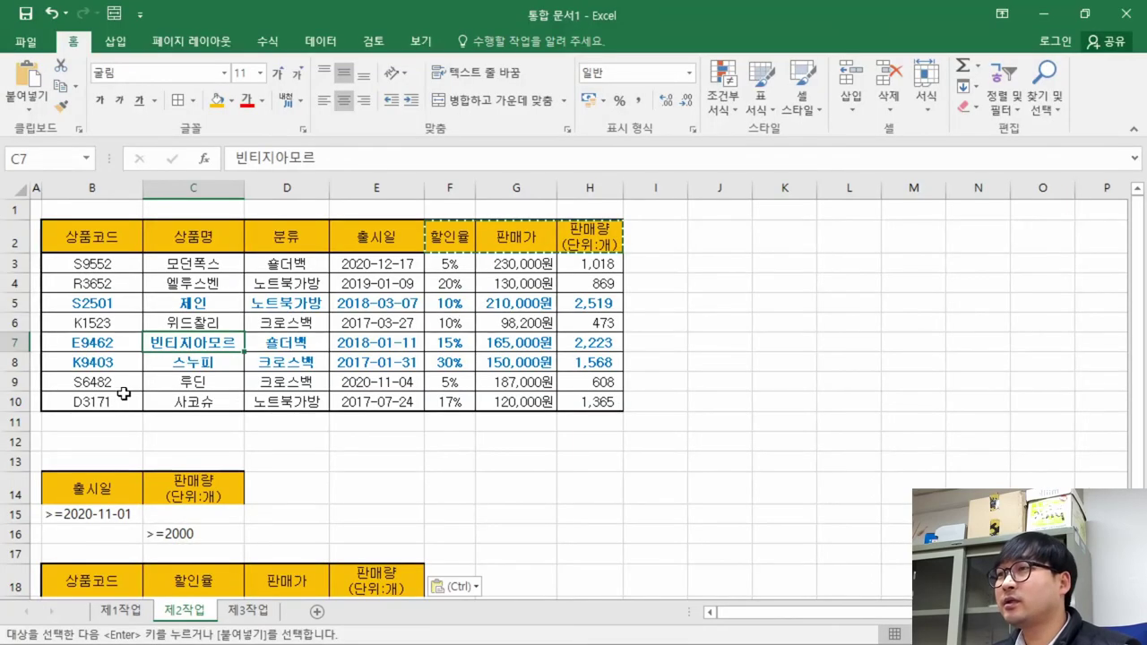
pyautogui.moveTo(79, 237); pyautogui.dragTo(594, 397)
pyautogui.press('Escape')
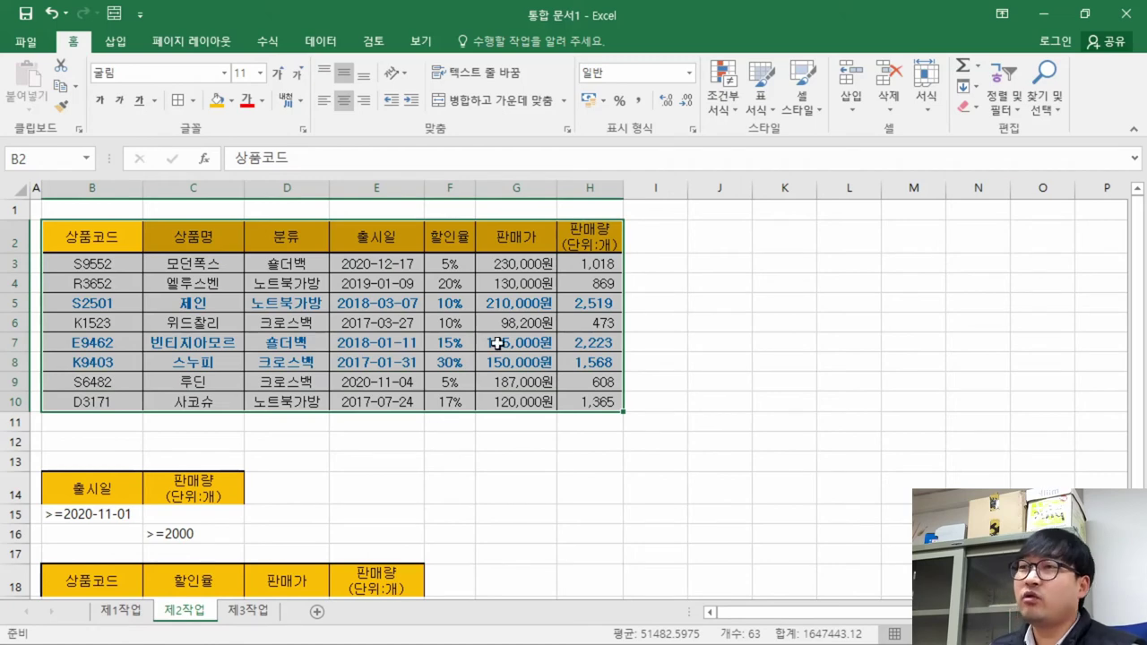
pyautogui.click(316, 42)
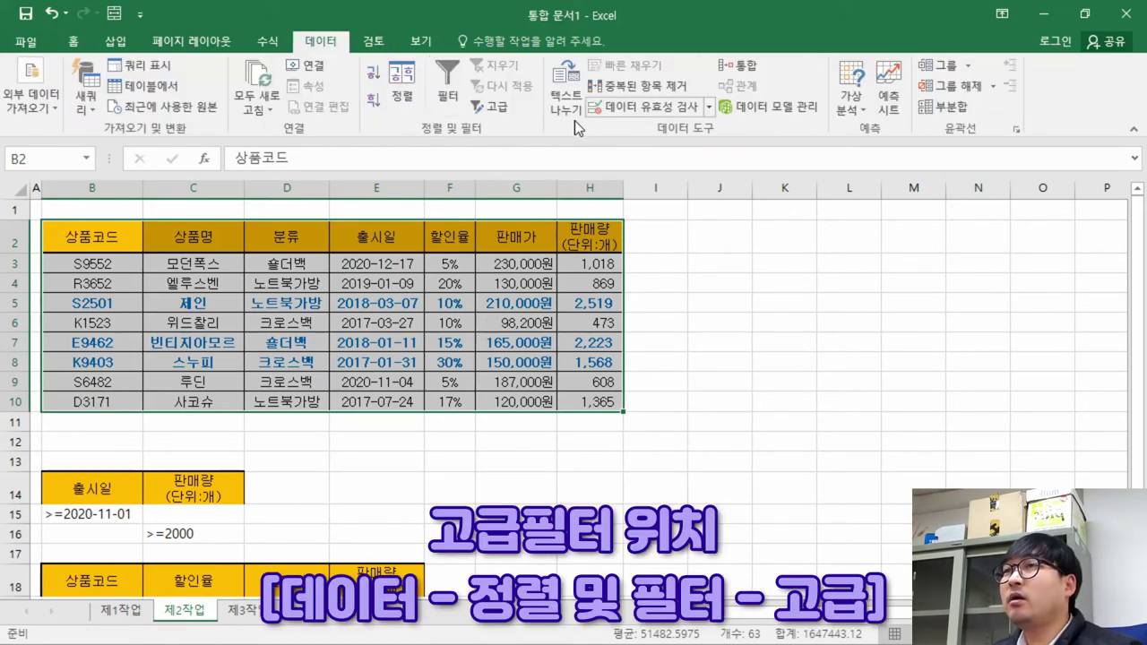
pyautogui.click(498, 108)
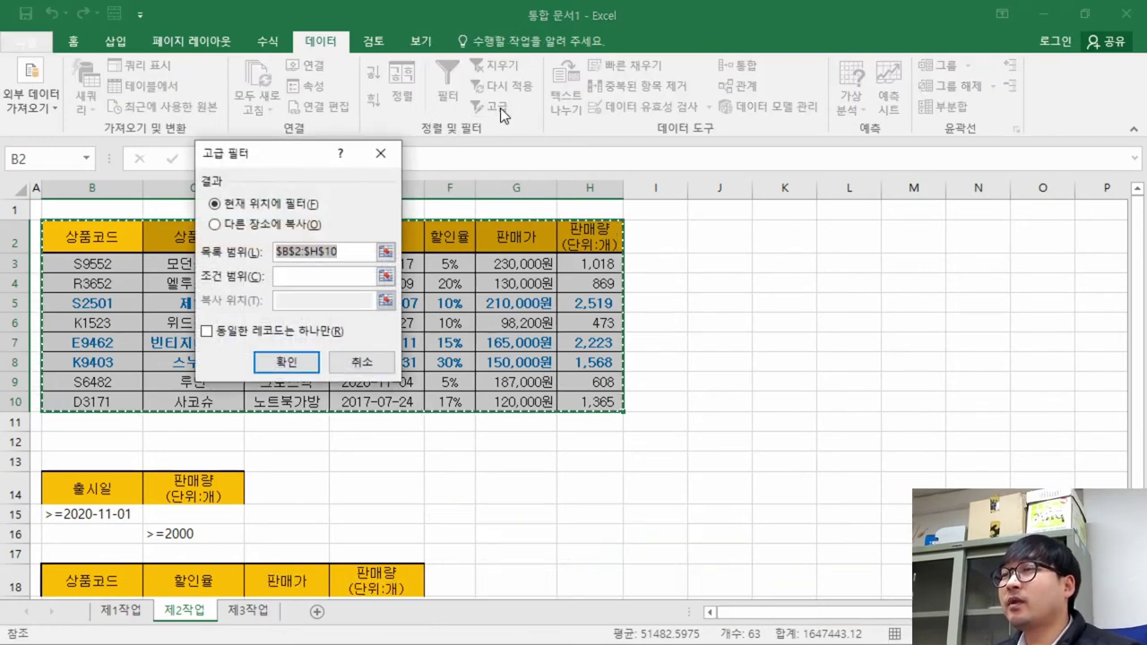
pyautogui.moveTo(296, 154); pyautogui.dragTo(635, 166)
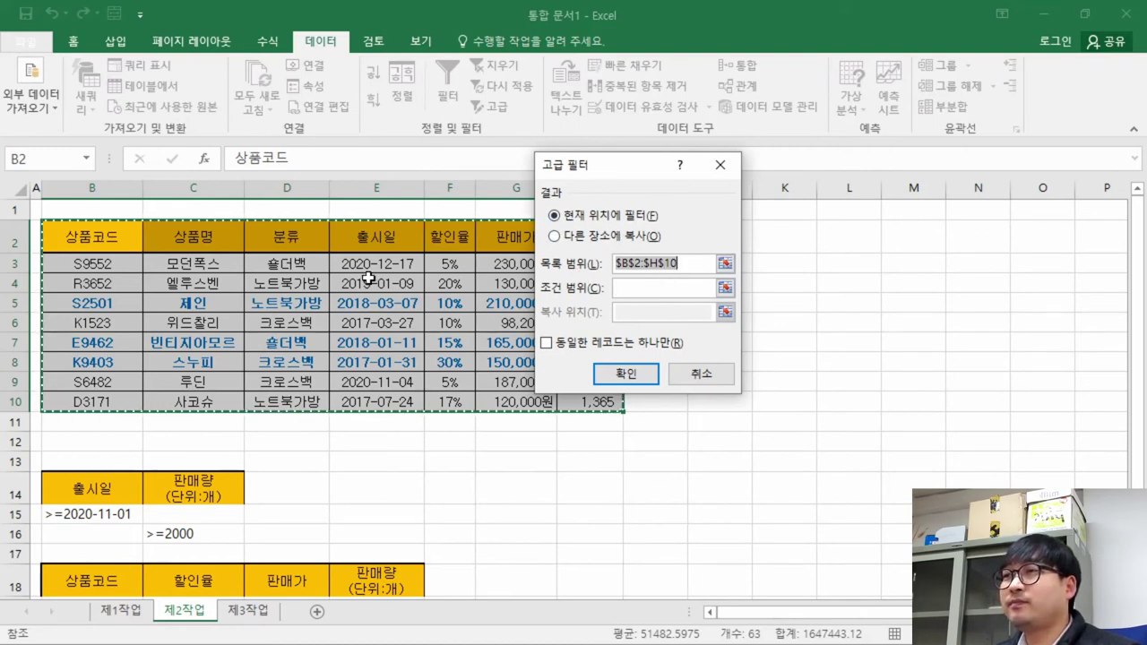
pyautogui.click(700, 374)
# Step: Start an Advanced Filter from a cell inside the table, with list range B2:H10 and criteria range B14:C16
pyautogui.click(418, 362)
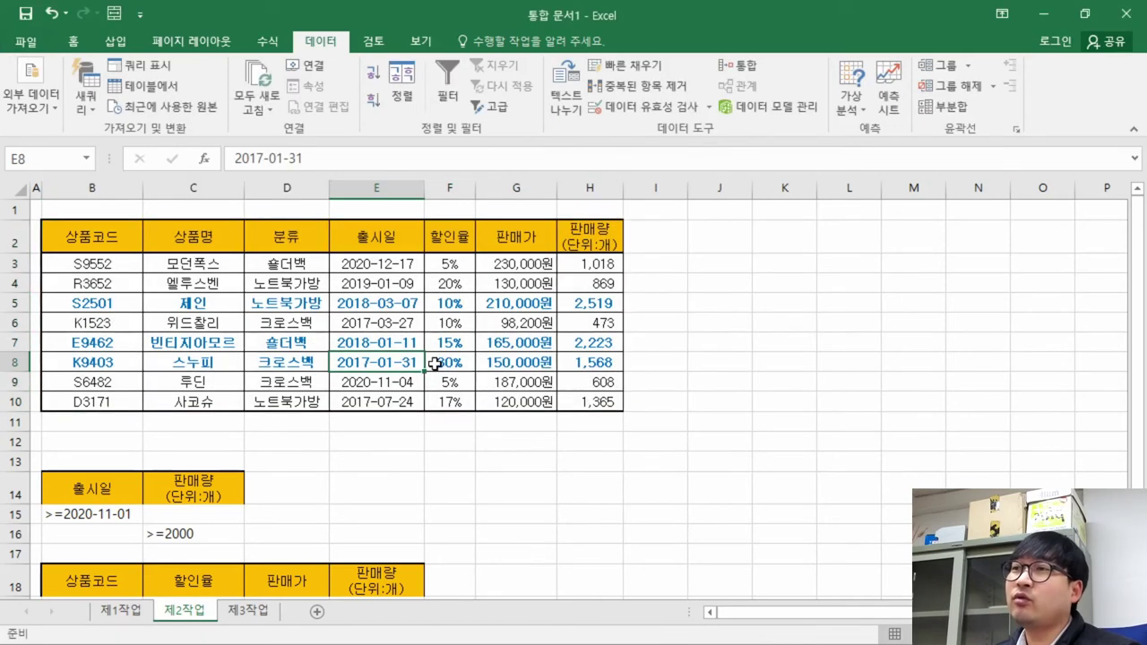
pyautogui.click(317, 327)
pyautogui.click(171, 321)
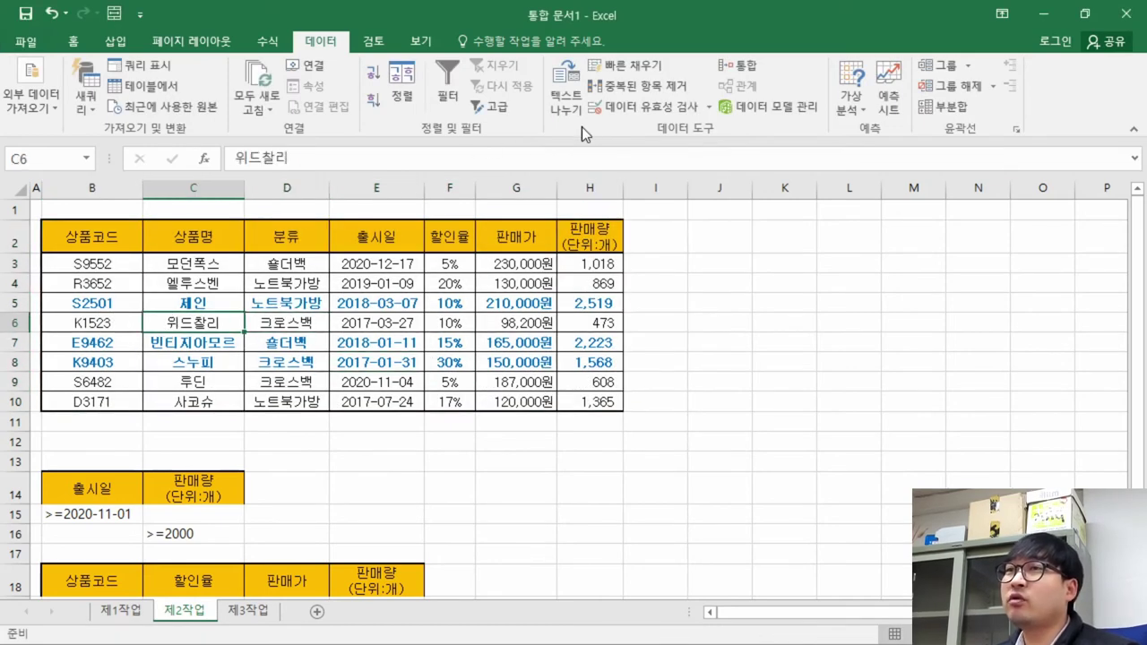
pyautogui.click(489, 111)
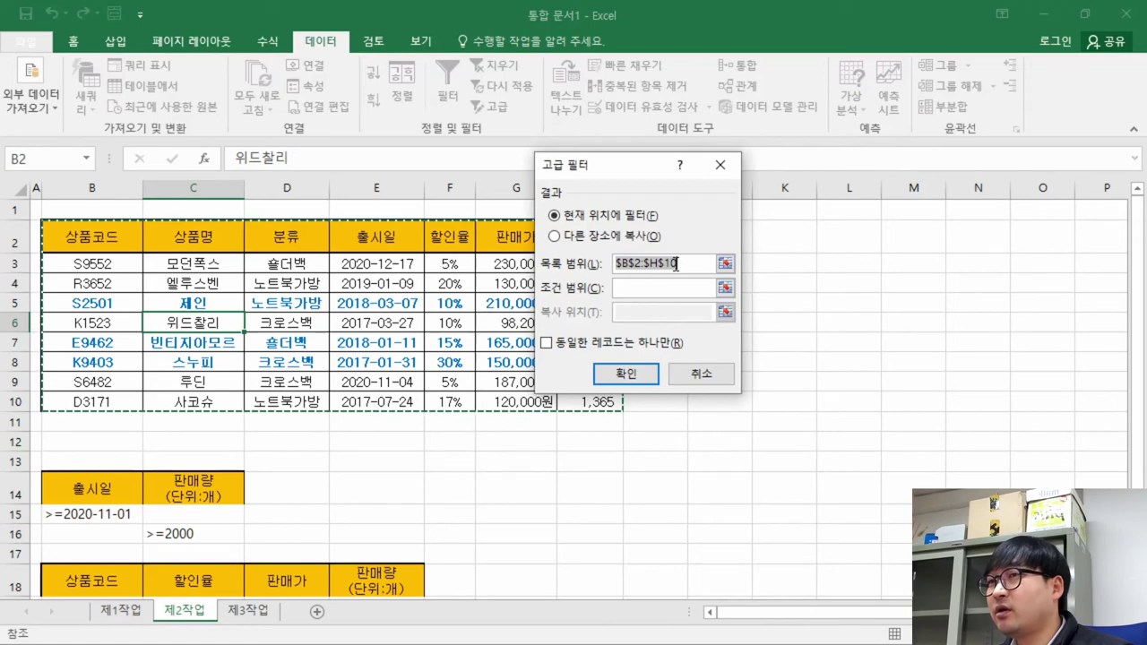
pyautogui.moveTo(658, 167); pyautogui.dragTo(706, 161)
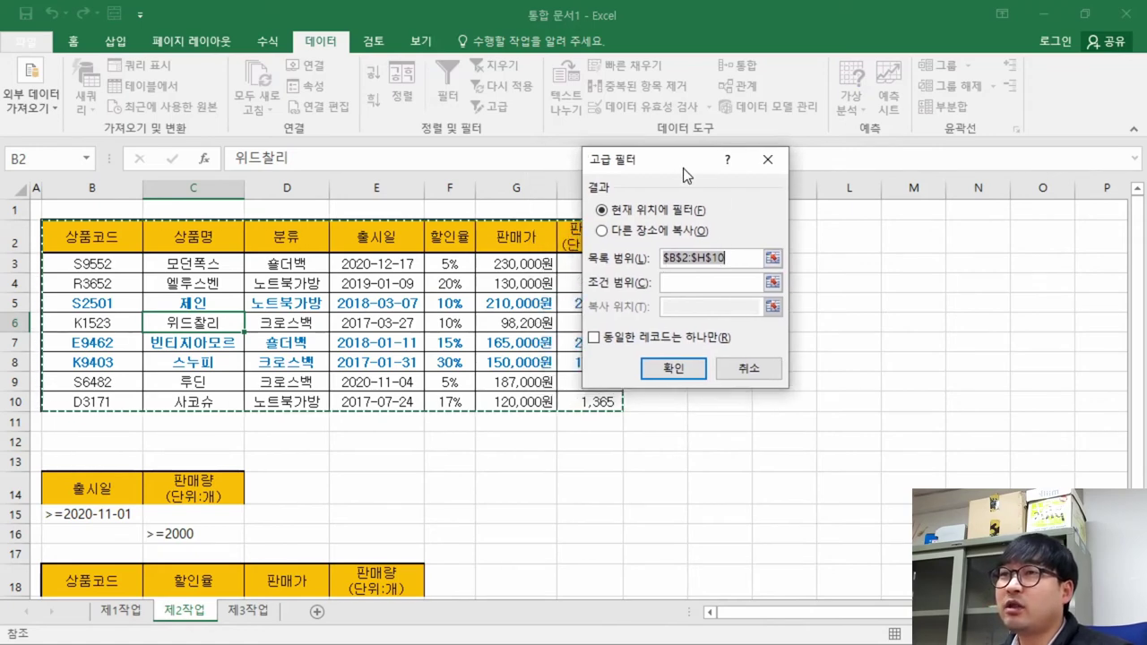
pyautogui.press('Delete')
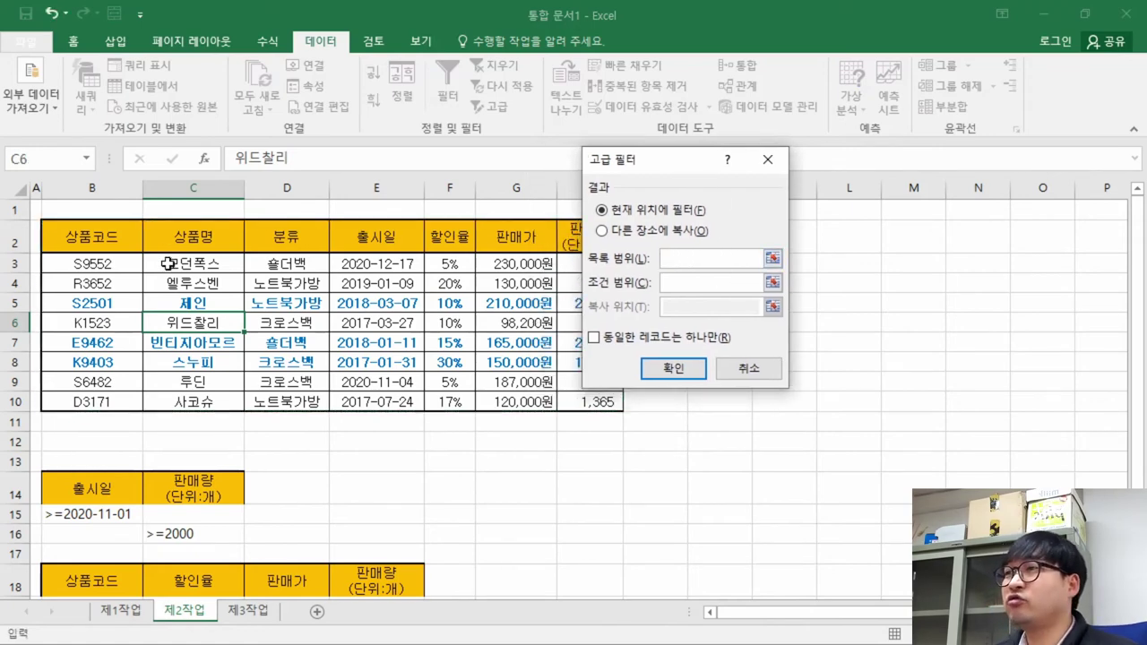
pyautogui.moveTo(122, 237); pyautogui.dragTo(617, 401)
pyautogui.click(670, 282)
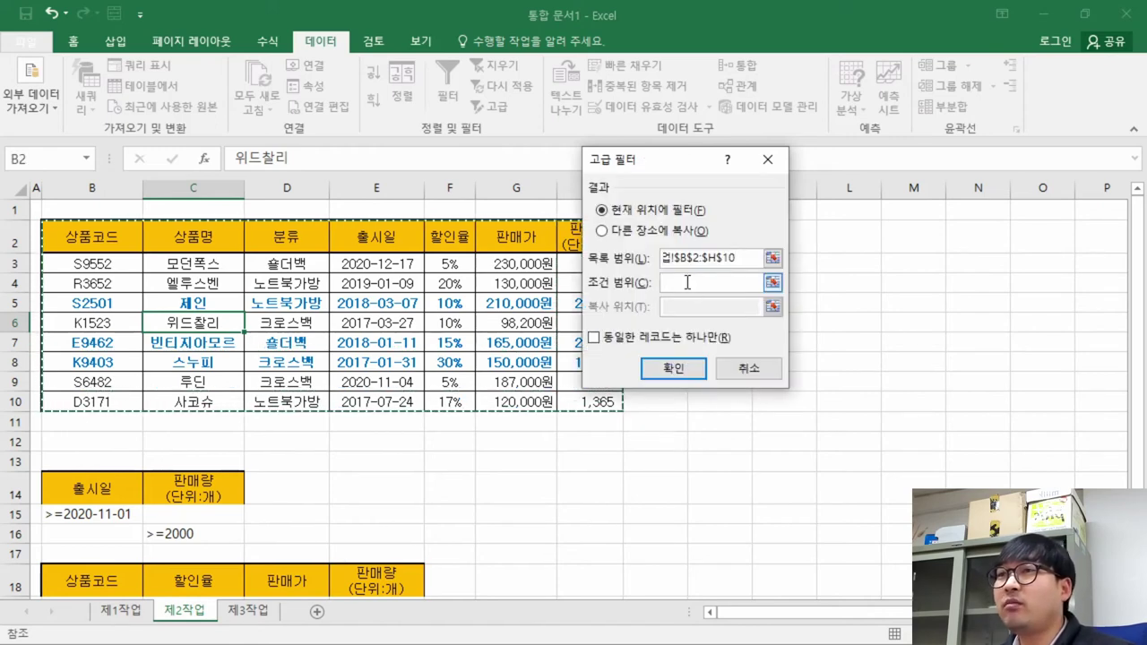
pyautogui.moveTo(84, 489); pyautogui.dragTo(190, 535)
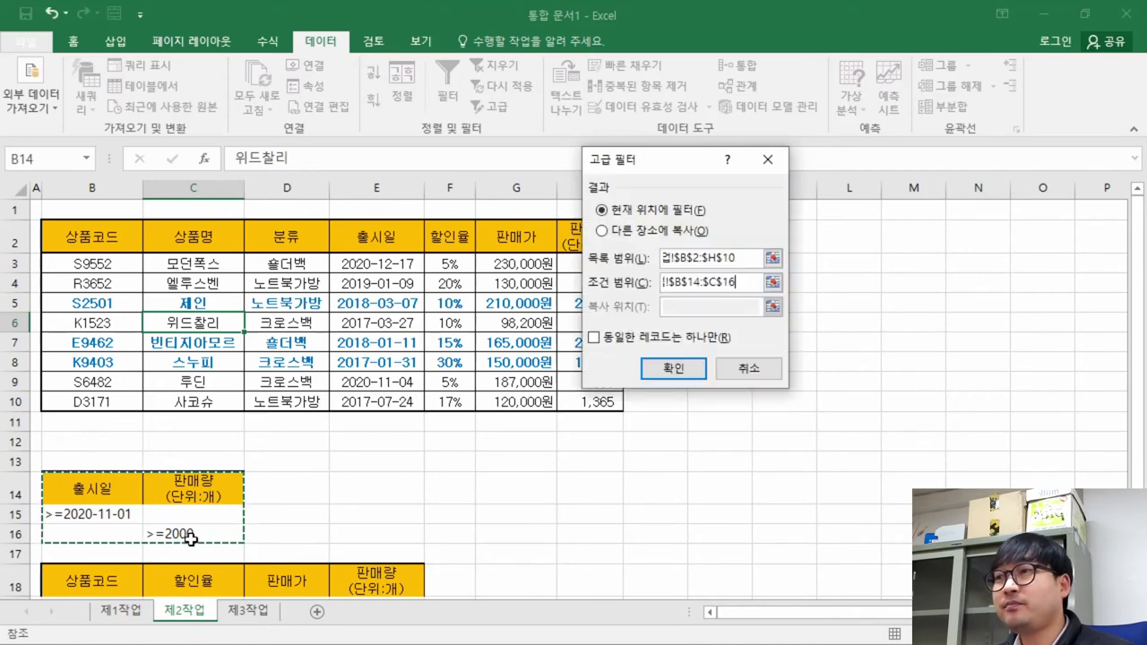
# Step: Set the filter to copy to another location with copy range B18:E18, run it, and review the extracted rows under the headers
pyautogui.click(702, 307)
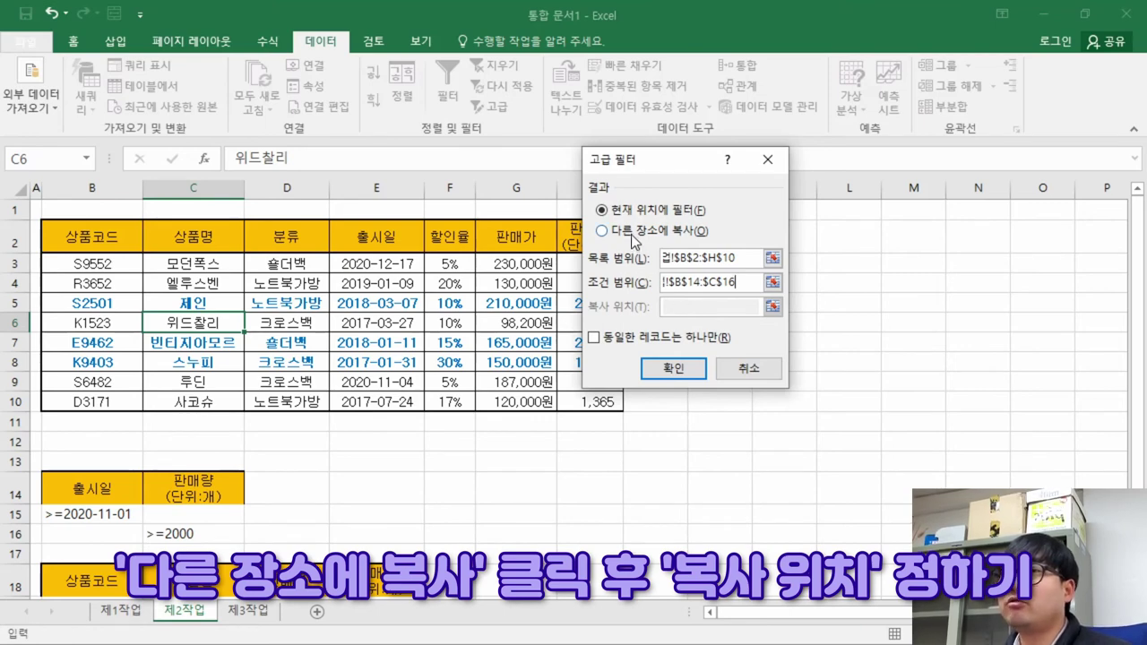
pyautogui.click(632, 235)
pyautogui.click(686, 307)
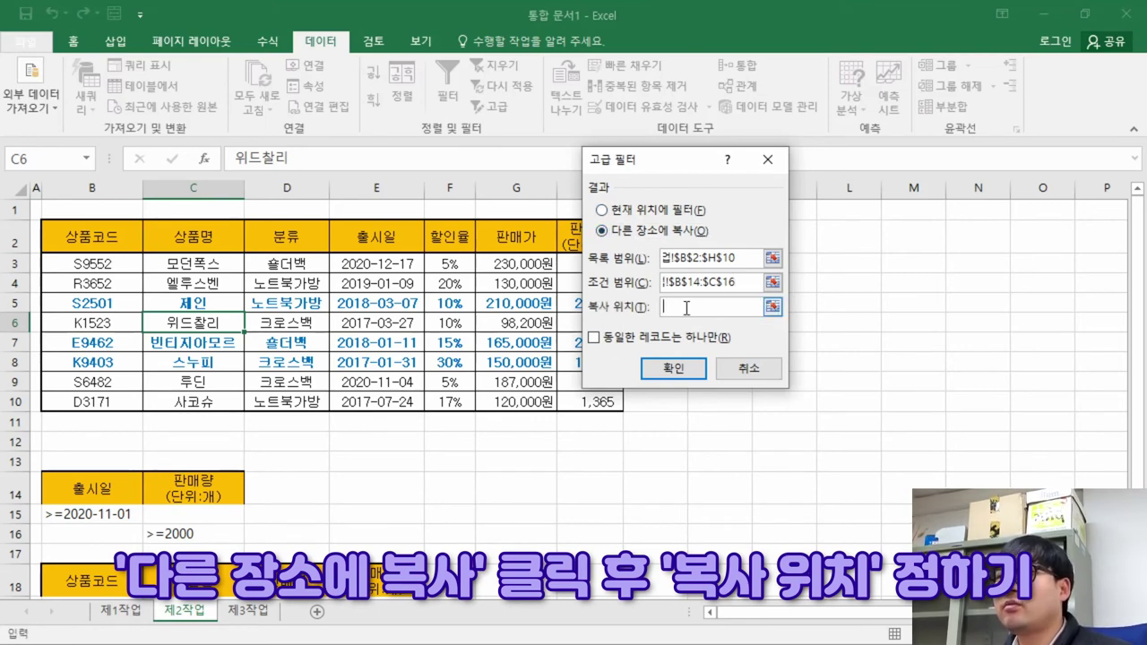
pyautogui.moveTo(91, 580); pyautogui.dragTo(374, 569)
pyautogui.scroll(-2, 362, 542)
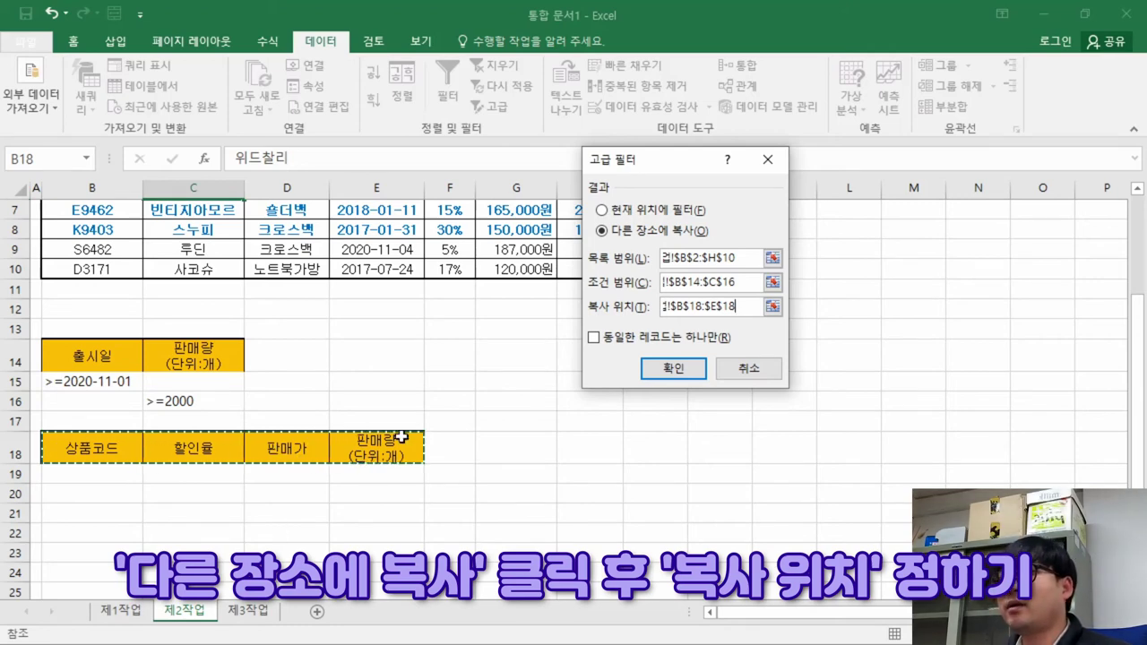
pyautogui.click(667, 370)
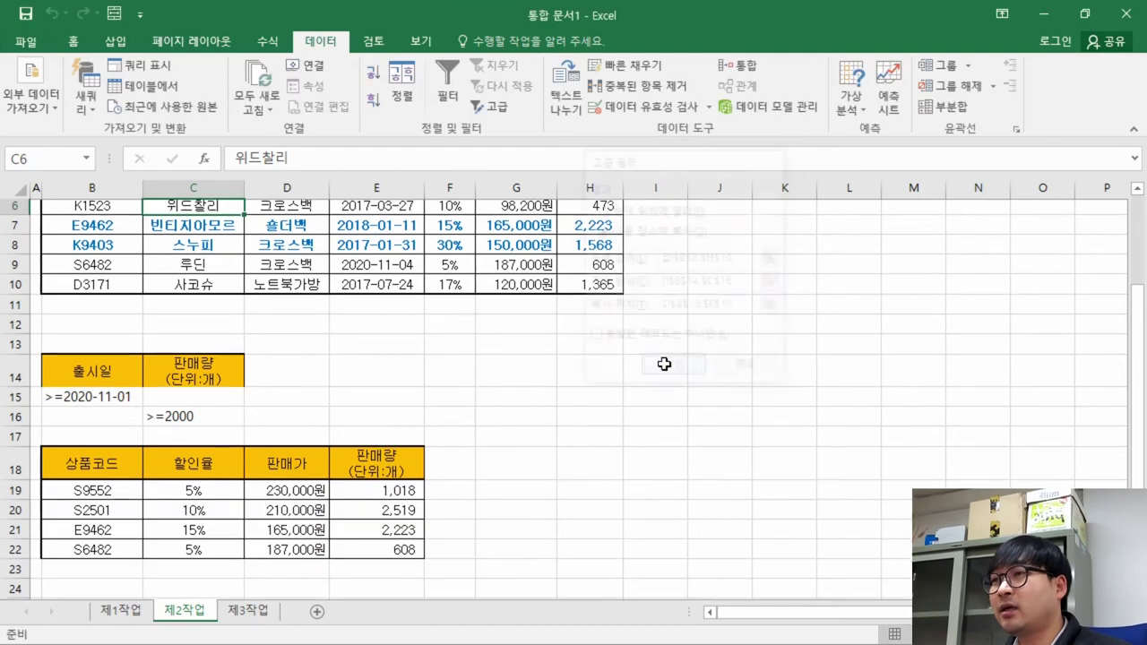
pyautogui.moveTo(90, 499); pyautogui.dragTo(394, 554)
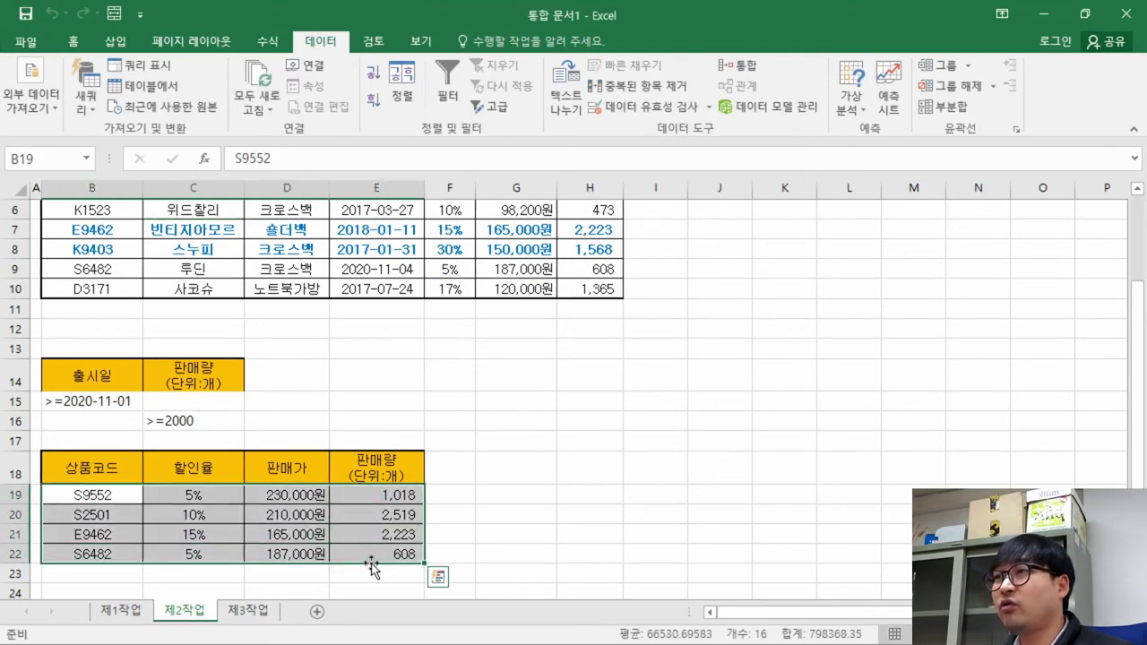
pyautogui.click(94, 492)
pyautogui.click(125, 476)
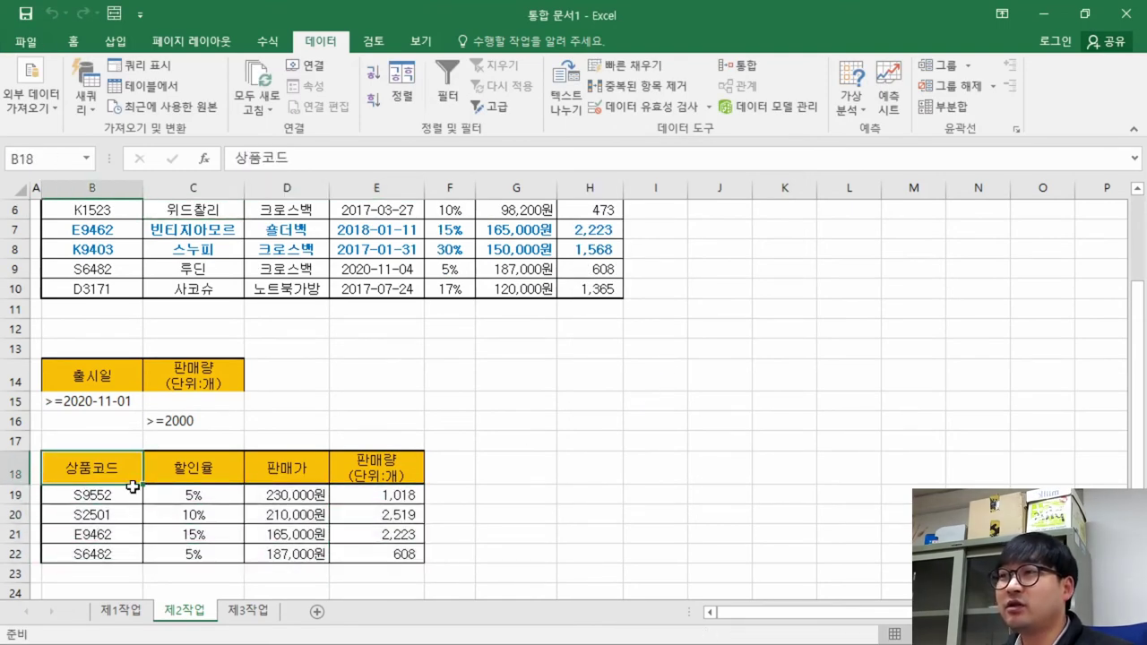
pyautogui.scroll(2, 233, 483)
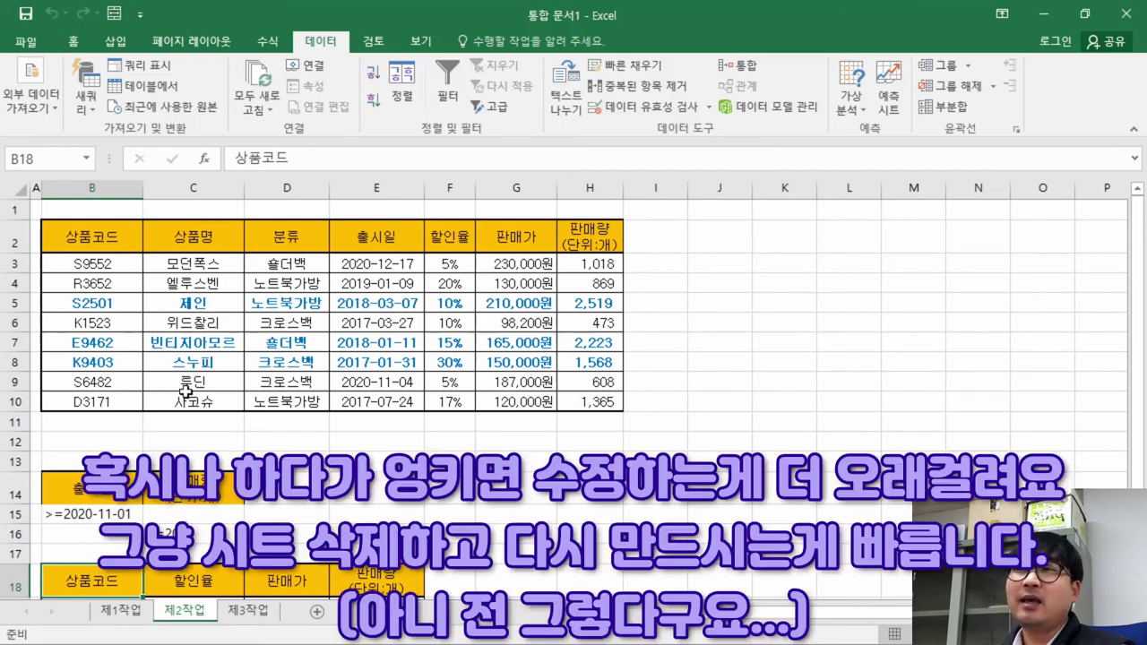
pyautogui.scroll(-2, 212, 526)
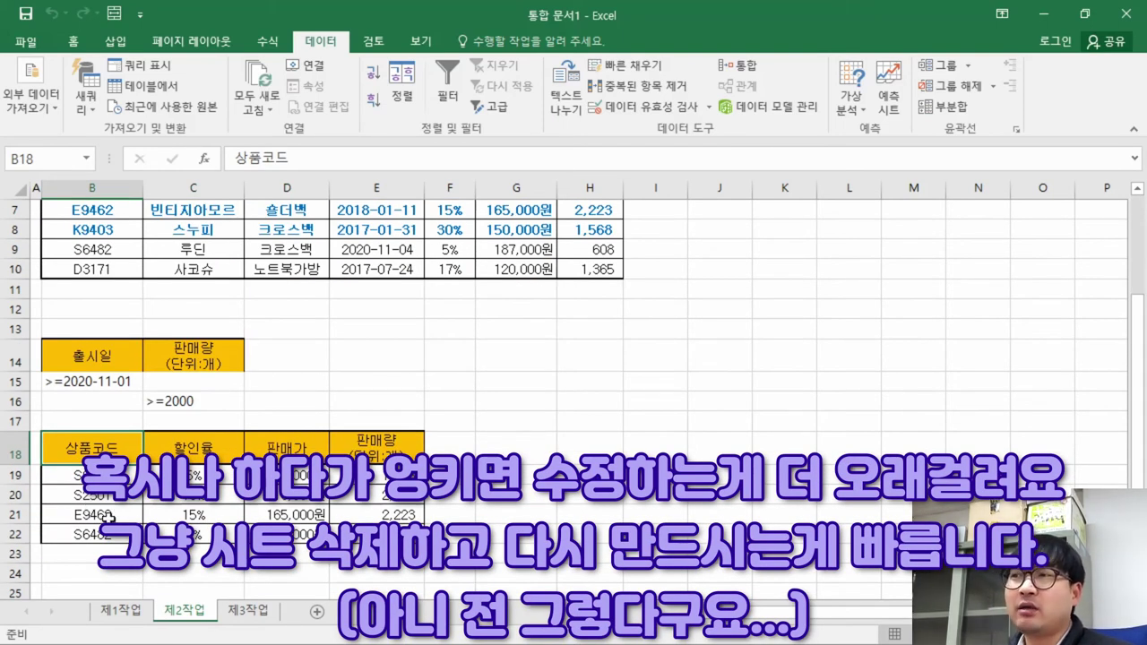
pyautogui.scroll(2, 189, 502)
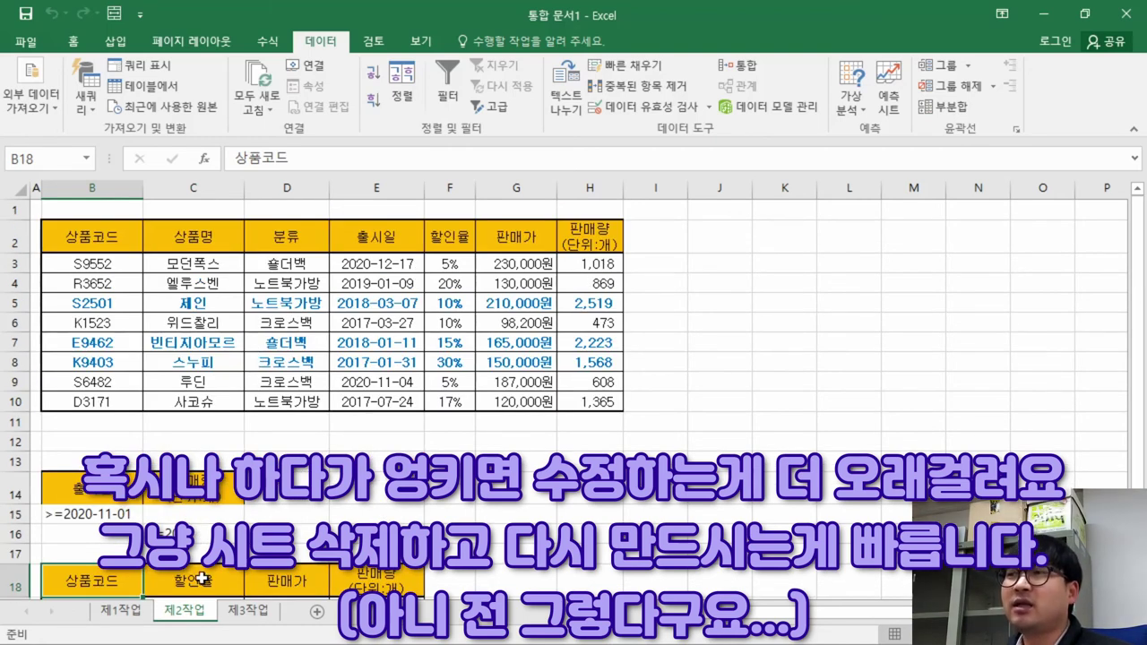
pyautogui.rightClick(185, 619)
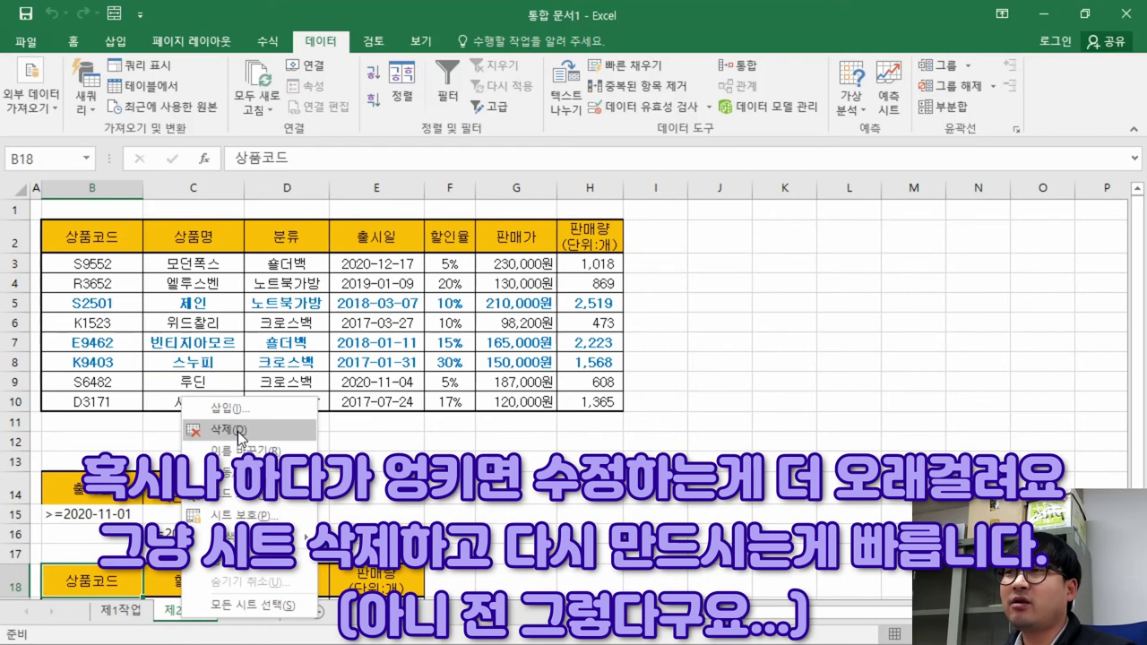
pyautogui.click(158, 307)
pyautogui.click(269, 318)
pyautogui.hotkey('ctrl', 'Home')
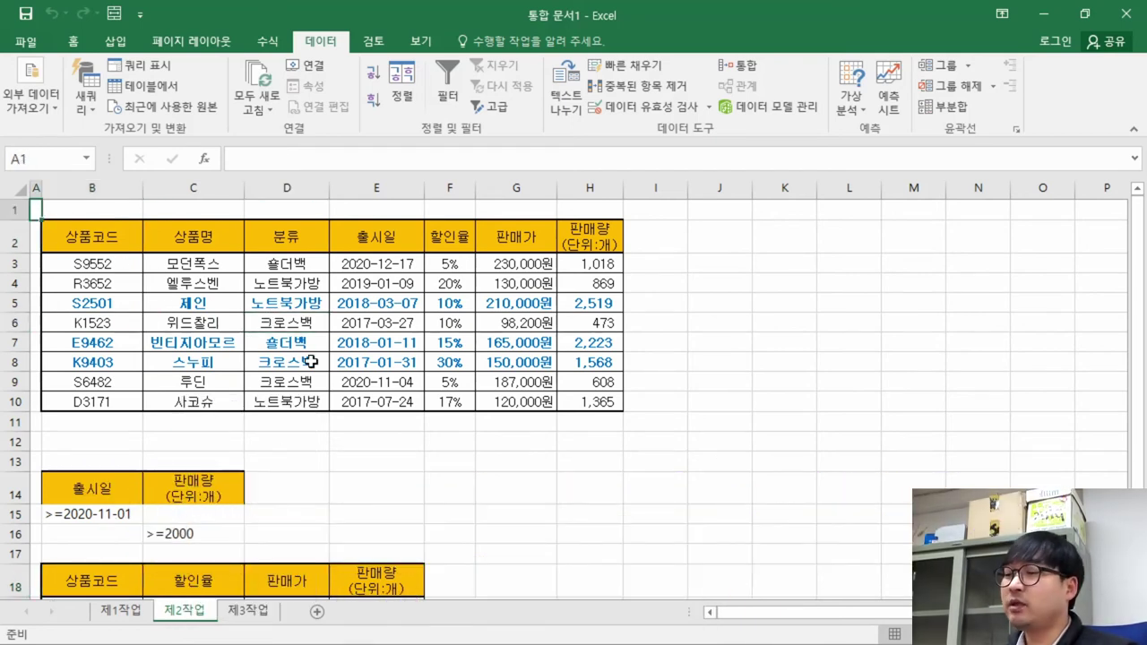
pyautogui.scroll(-2, 309, 361)
# Step: Switch to the PDF and strike through all lines of condition (1), the advanced filter instruction
pyautogui.hotkey('alt', 'Tab')
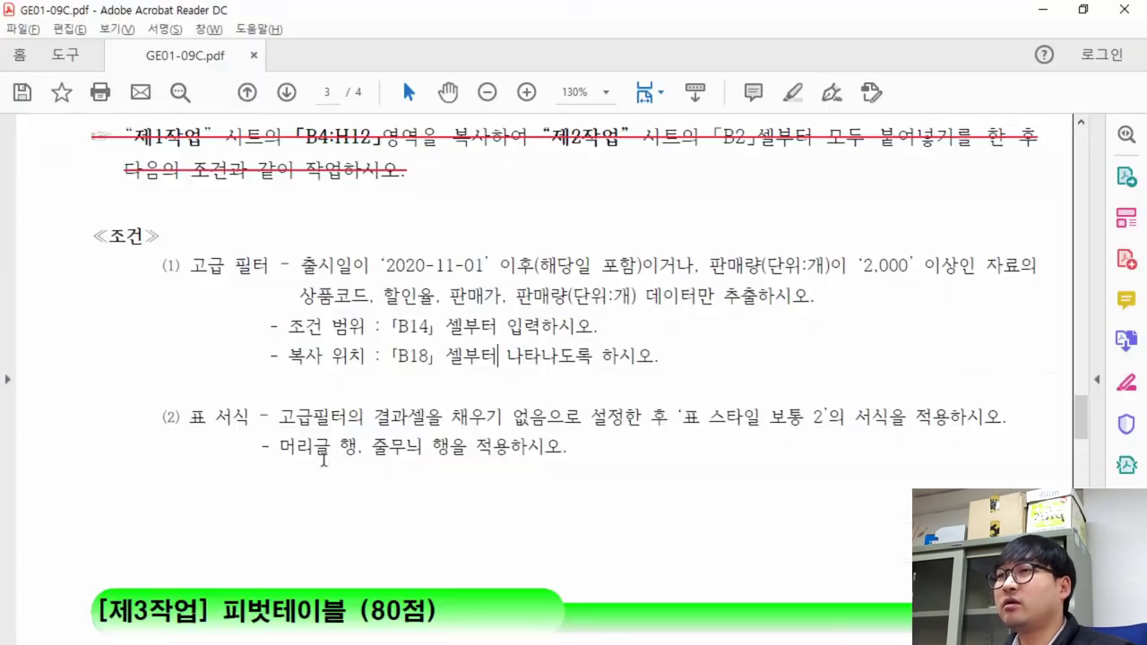
pyautogui.moveTo(663, 356); pyautogui.dragTo(168, 266)
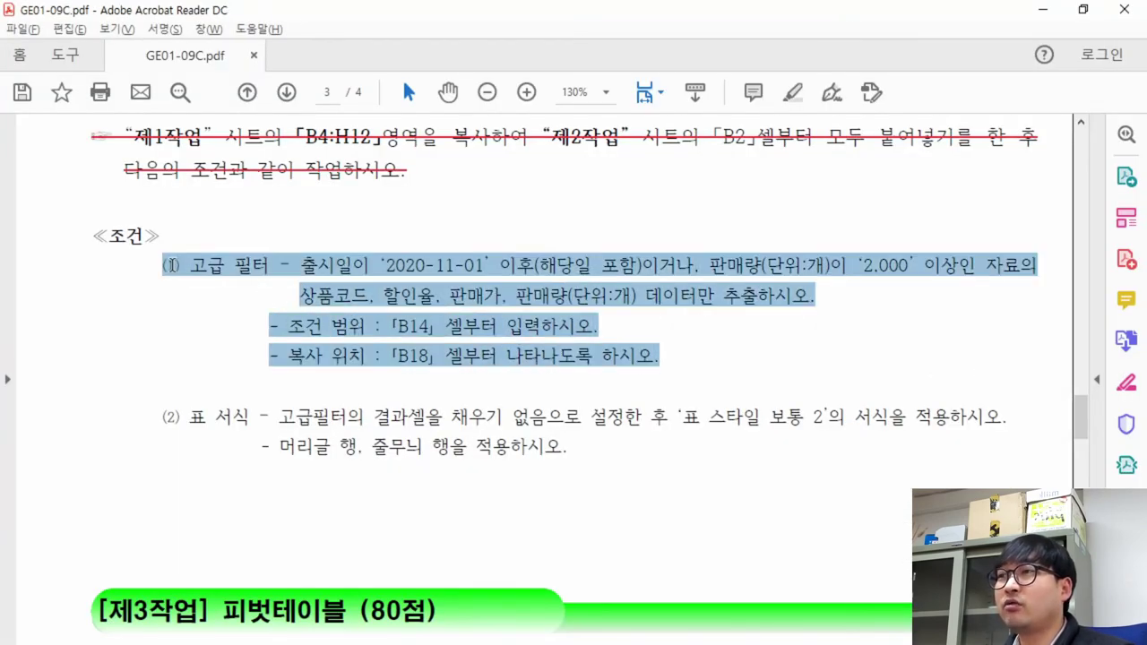
pyautogui.click(265, 233)
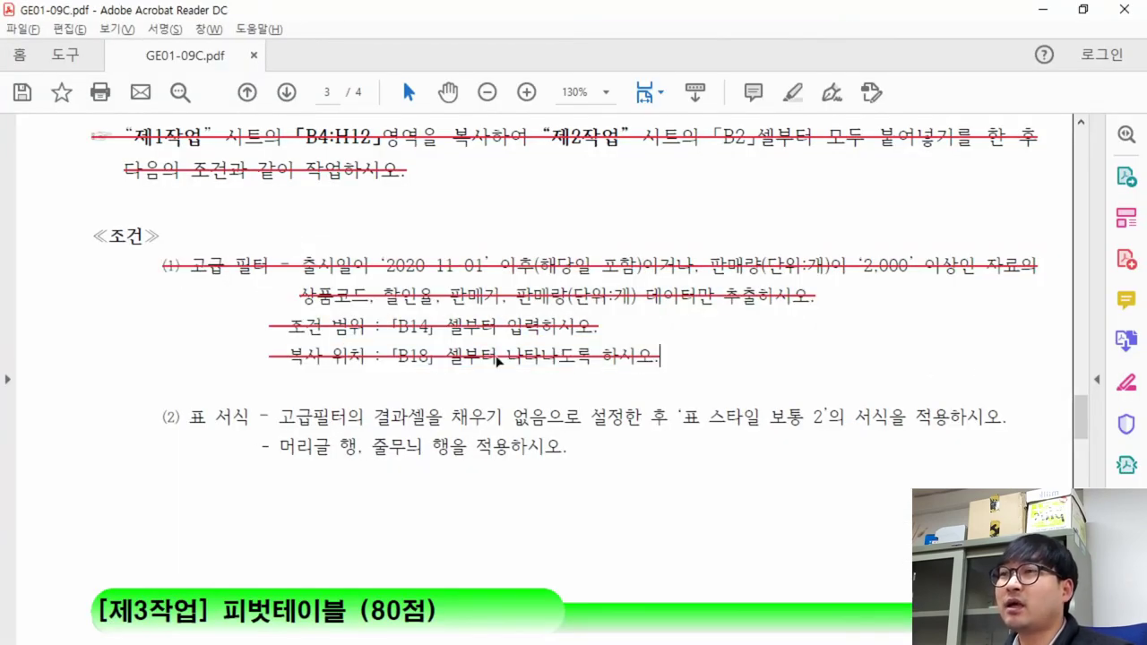
# Step: Check the fill instruction for the filter result in the PDF and set B18:E22 in Excel to no fill (채우기 없음)
pyautogui.moveTo(191, 419); pyautogui.dragTo(423, 419)
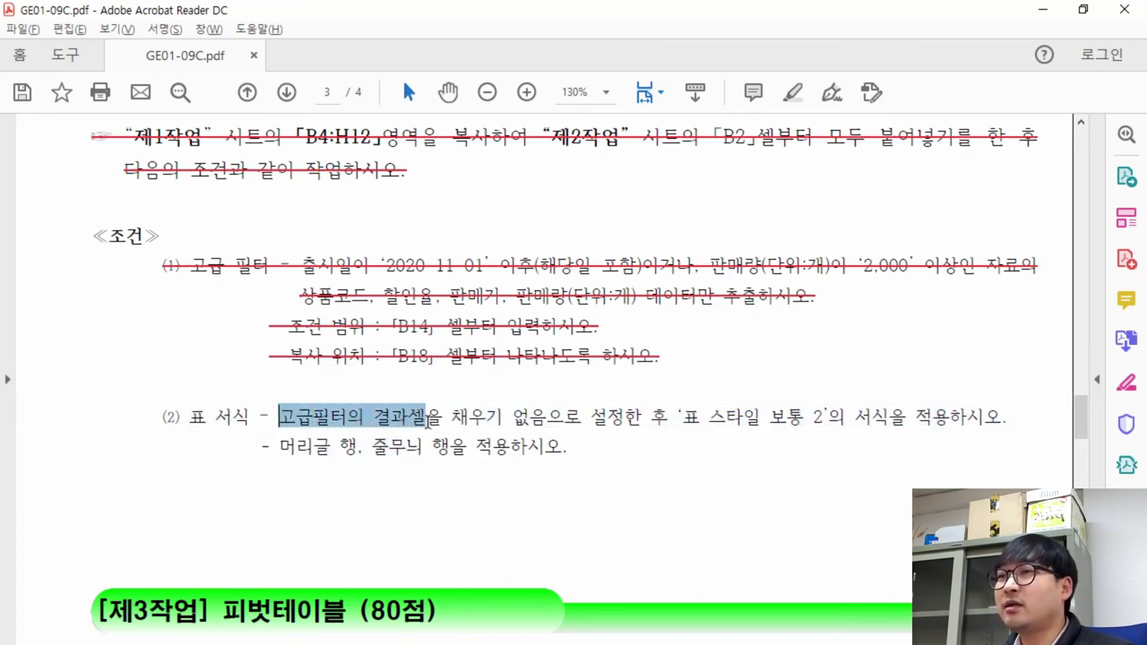
pyautogui.hotkey('alt', 'Tab')
pyautogui.moveTo(94, 394); pyautogui.dragTo(379, 475)
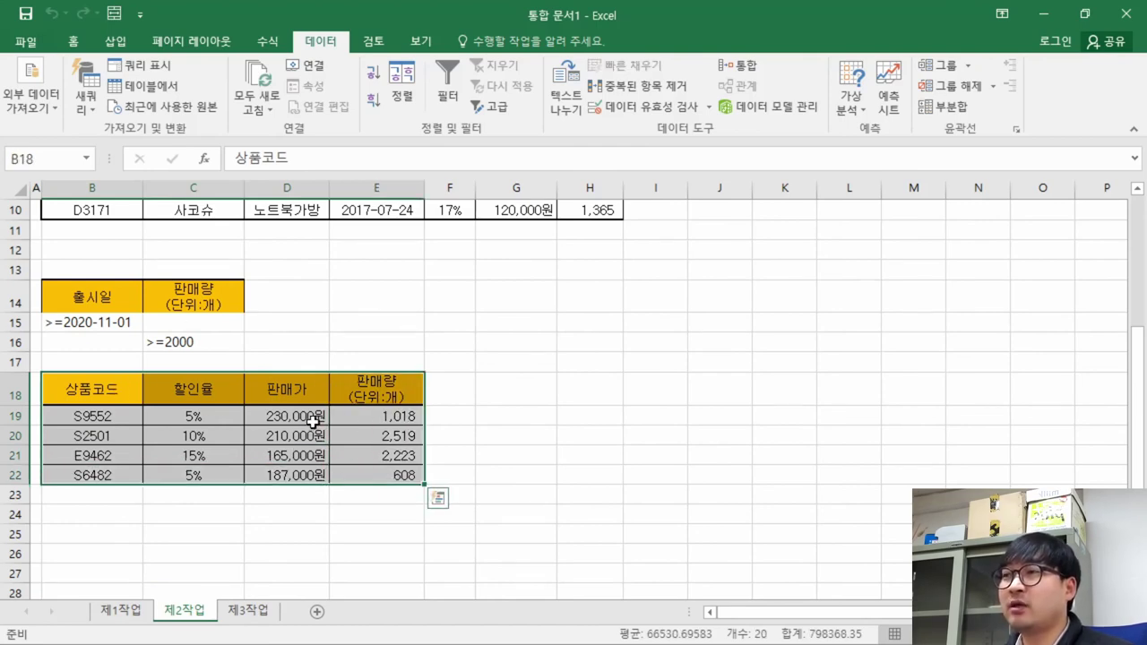
pyautogui.hotkey('alt', 'Tab')
pyautogui.moveTo(452, 416); pyautogui.dragTo(643, 417)
pyautogui.hotkey('alt', 'Tab')
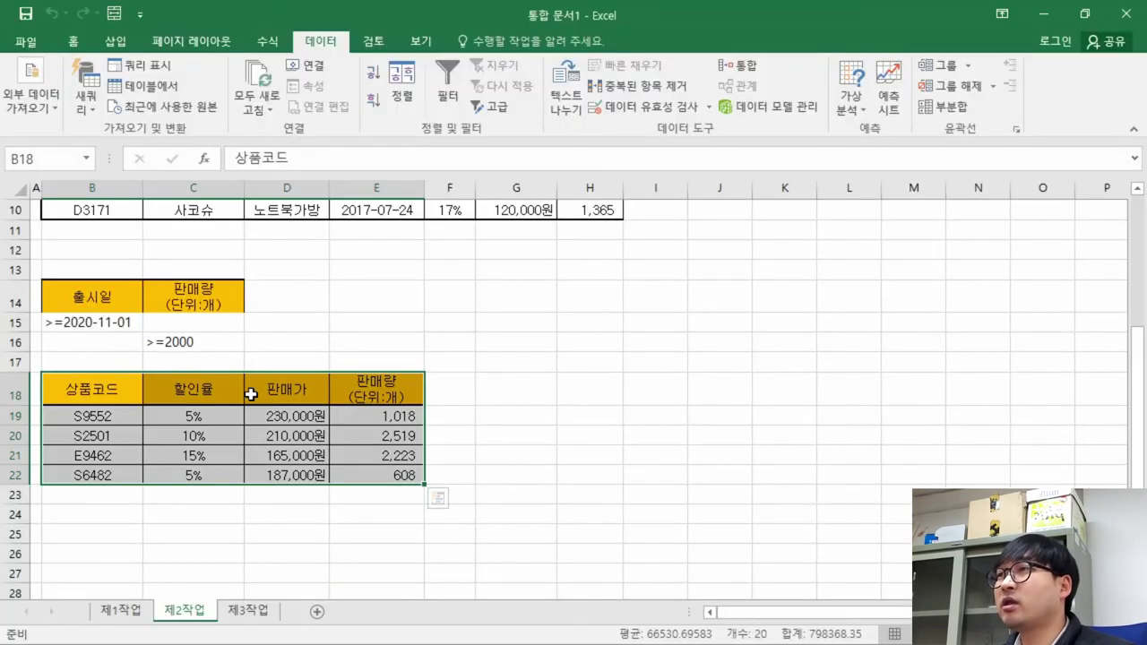
pyautogui.click(75, 42)
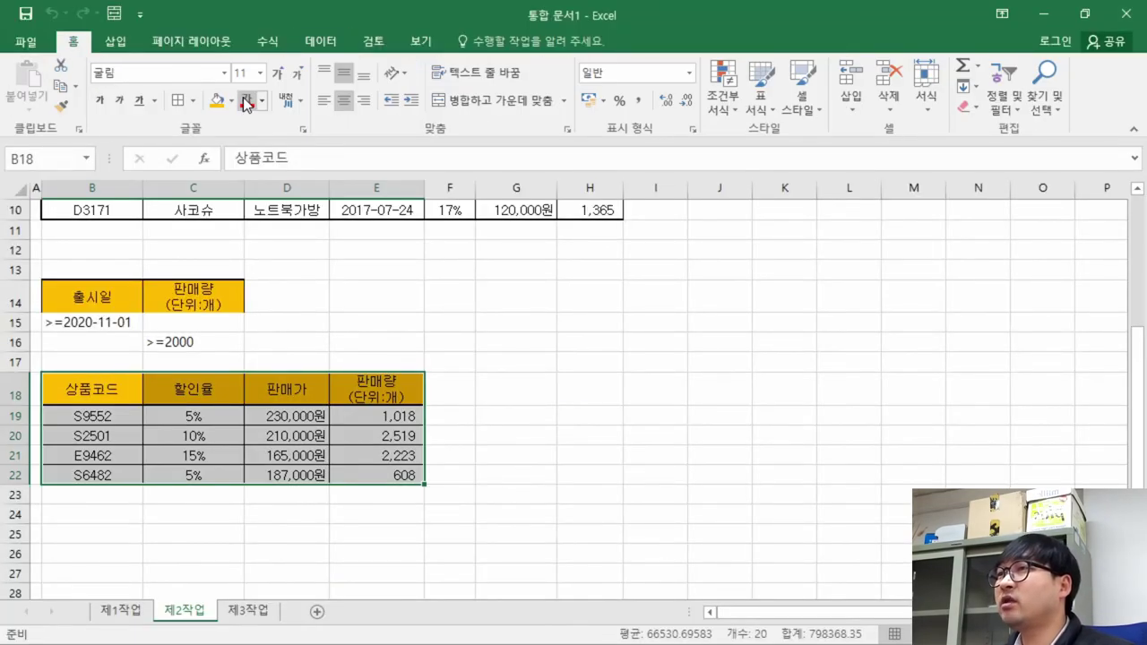
pyautogui.hotkey('ctrl', 'q')
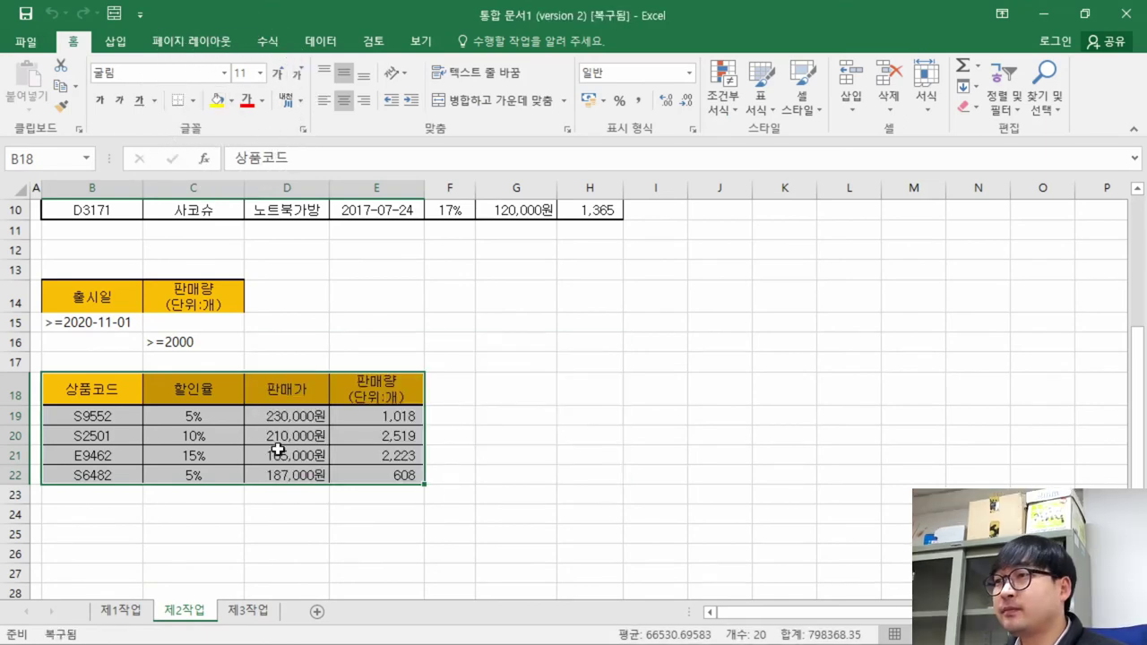
pyautogui.click(230, 100)
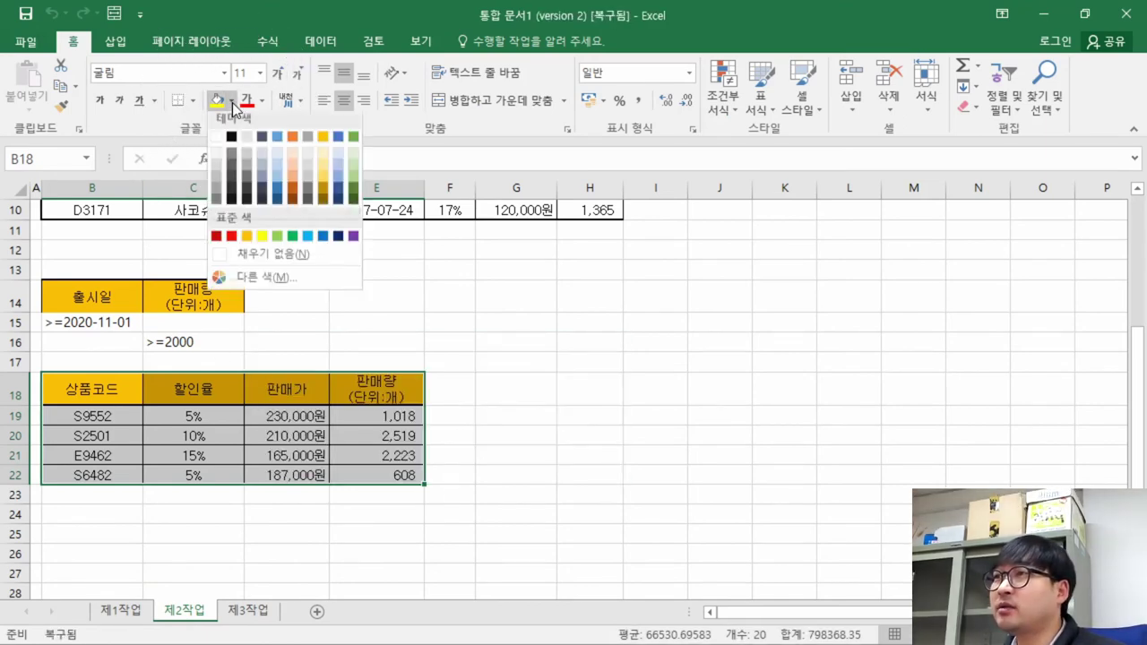
pyautogui.click(259, 257)
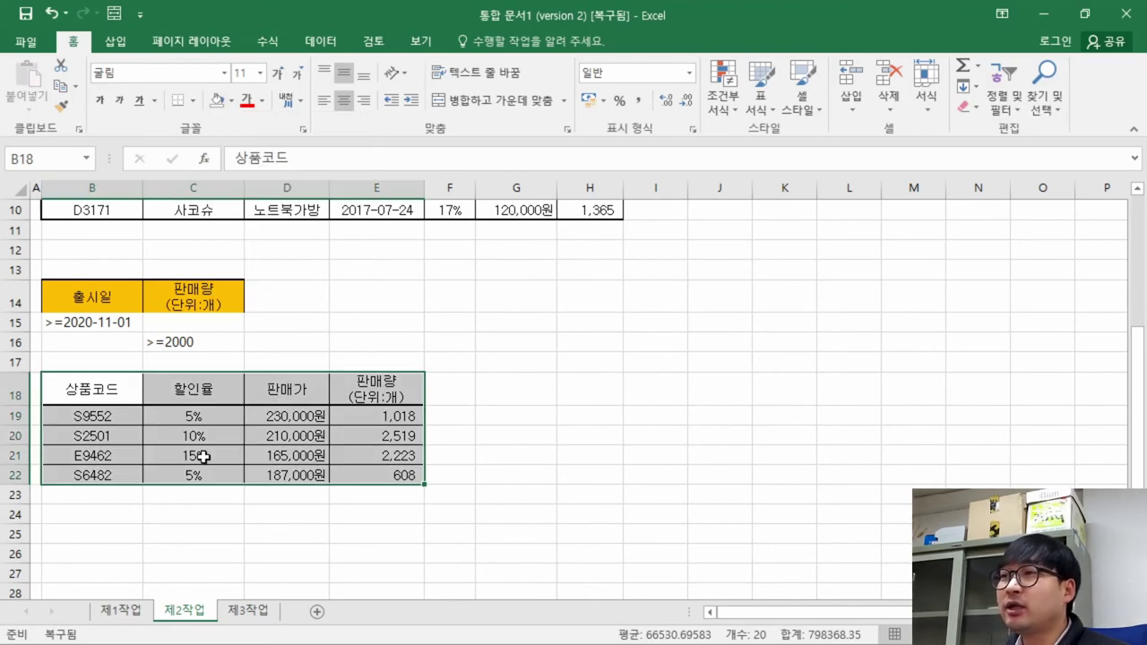
# Step: Check the required table style in the PDF and format B18:E22 in Excel as a table with headers using 표 스타일 보통 2
pyautogui.hotkey('alt', 'Tab')
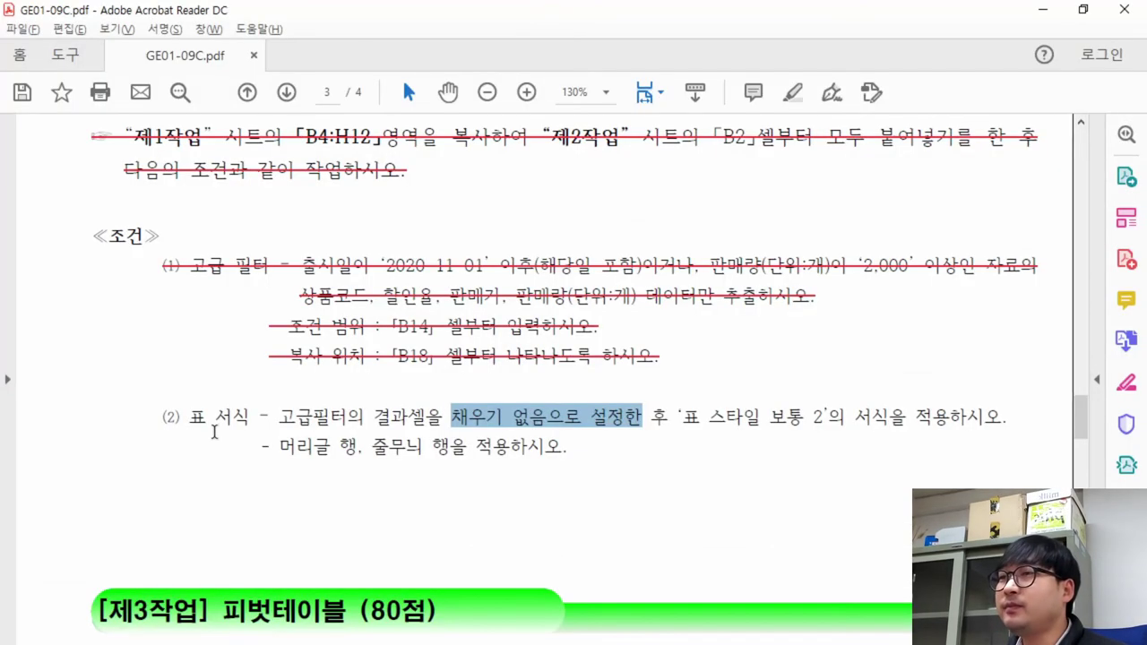
pyautogui.moveTo(700, 416); pyautogui.dragTo(941, 424)
pyautogui.hotkey('alt', 'Tab')
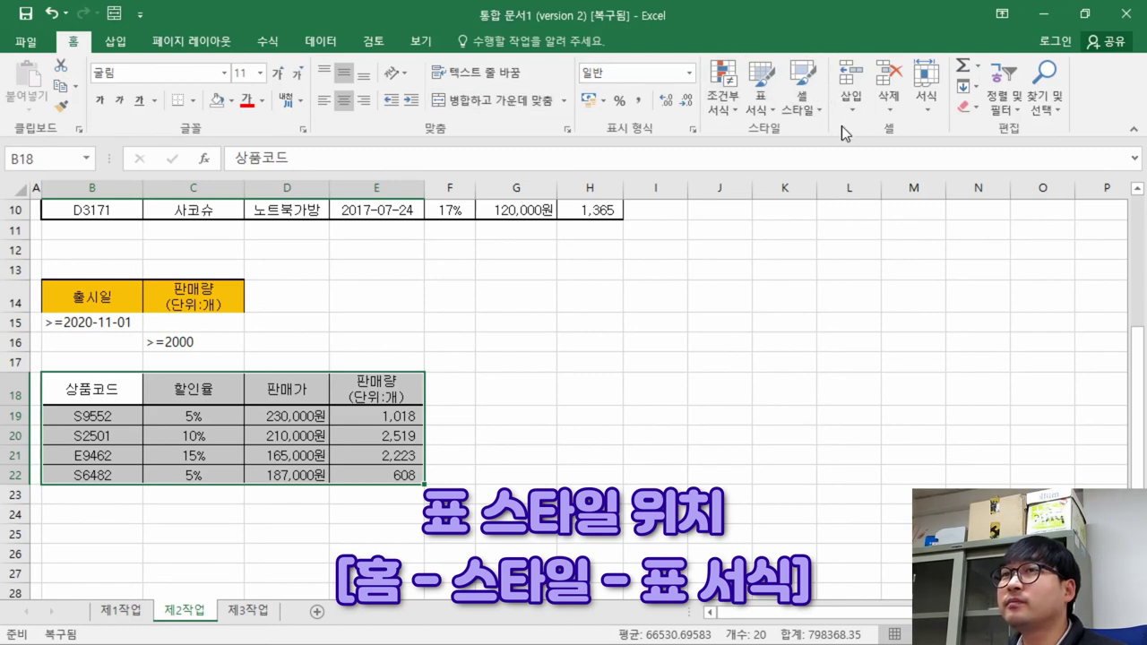
pyautogui.hotkey('ctrl', 'q')
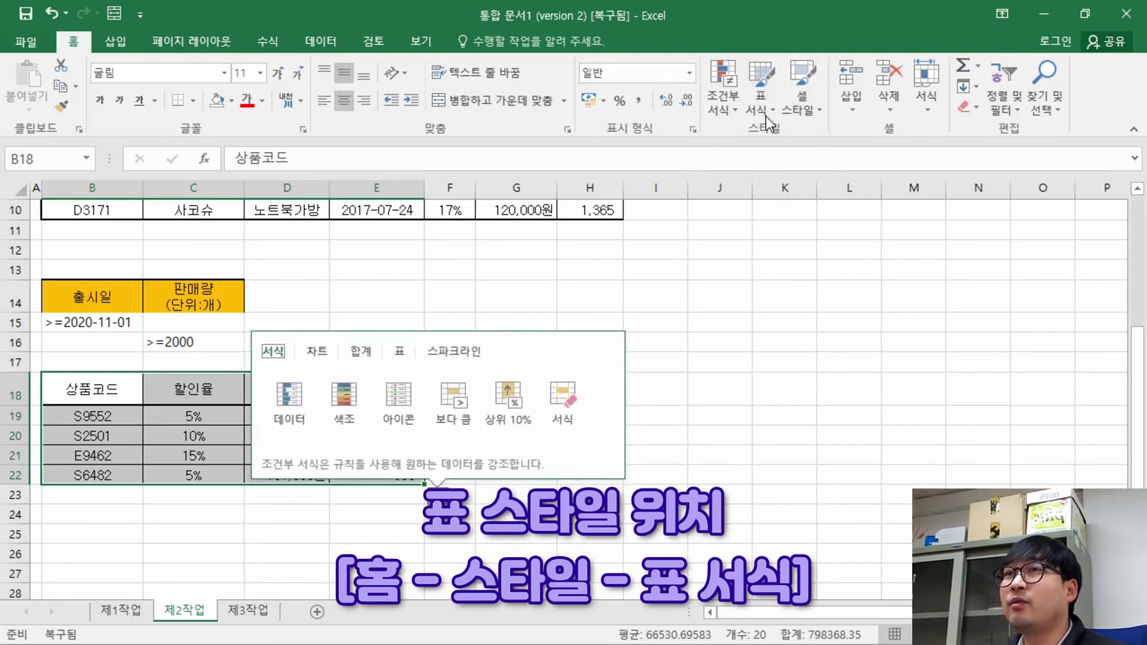
pyautogui.click(767, 107)
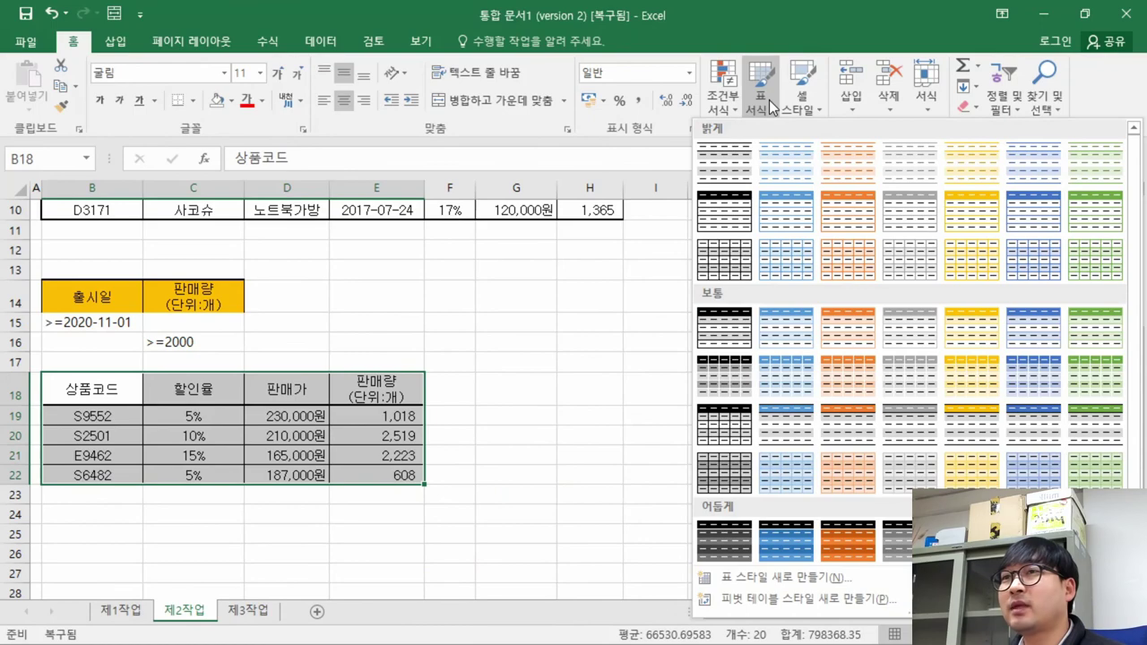
pyautogui.click(856, 238)
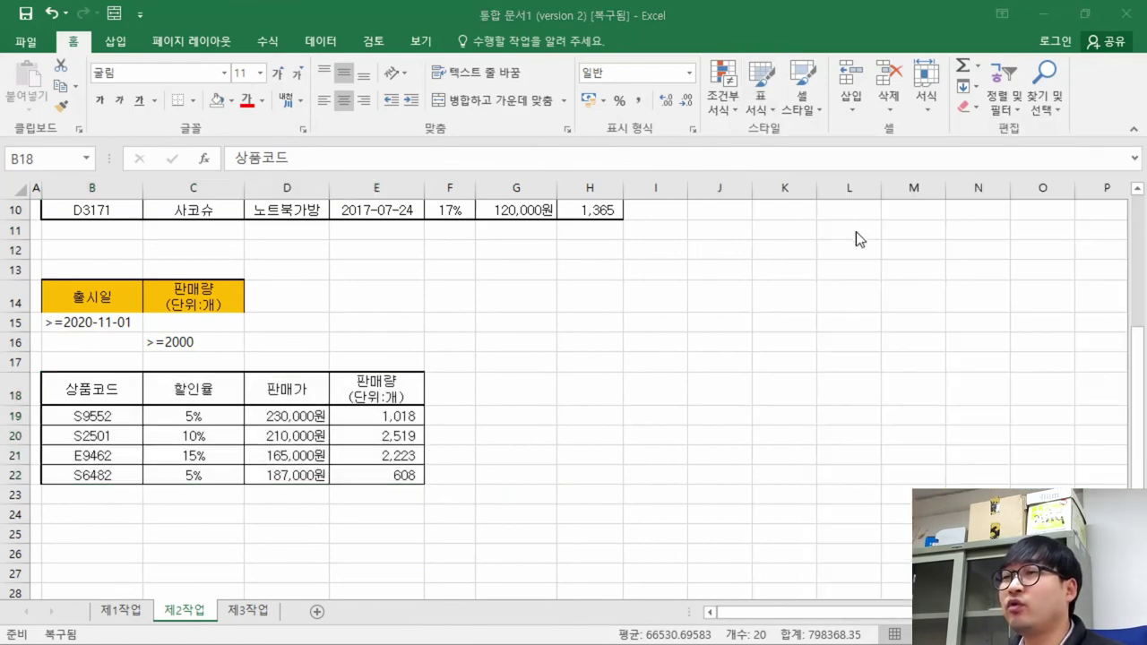
pyautogui.hotkey('alt', 'Tab')
pyautogui.hotkey('alt', 'Tab')
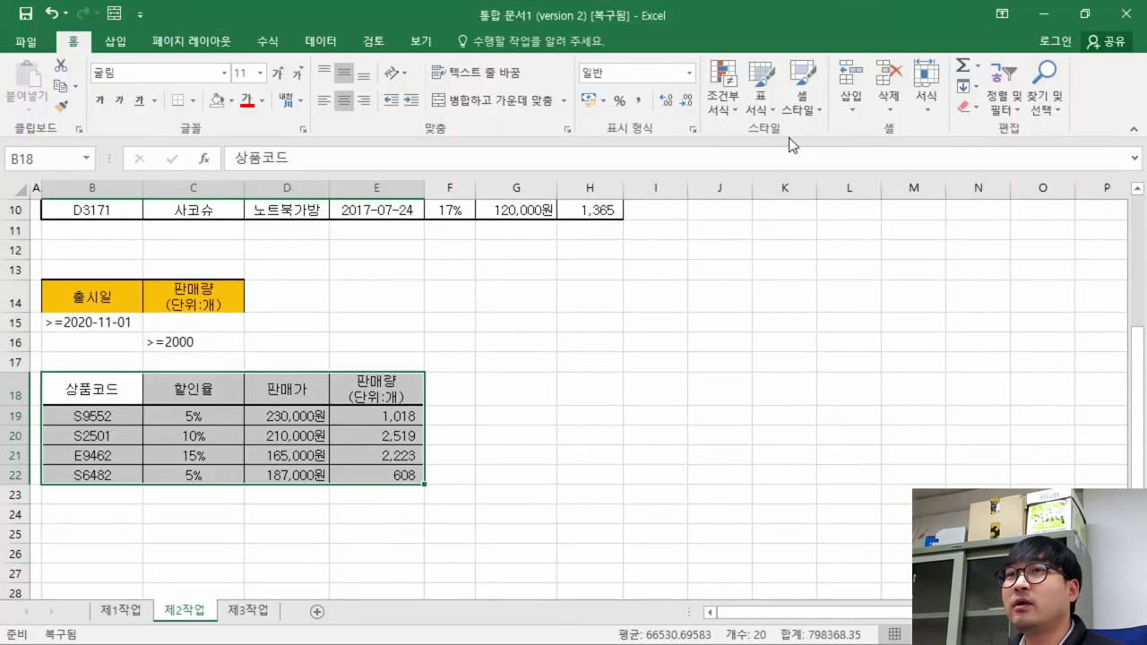
pyautogui.click(776, 109)
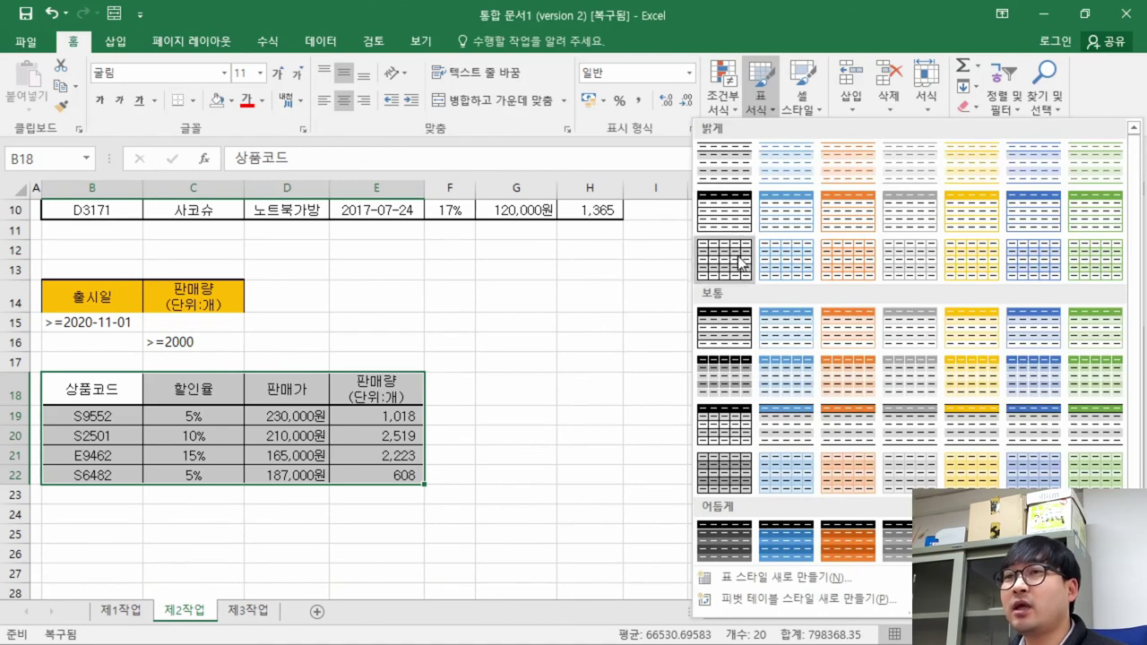
pyautogui.click(782, 333)
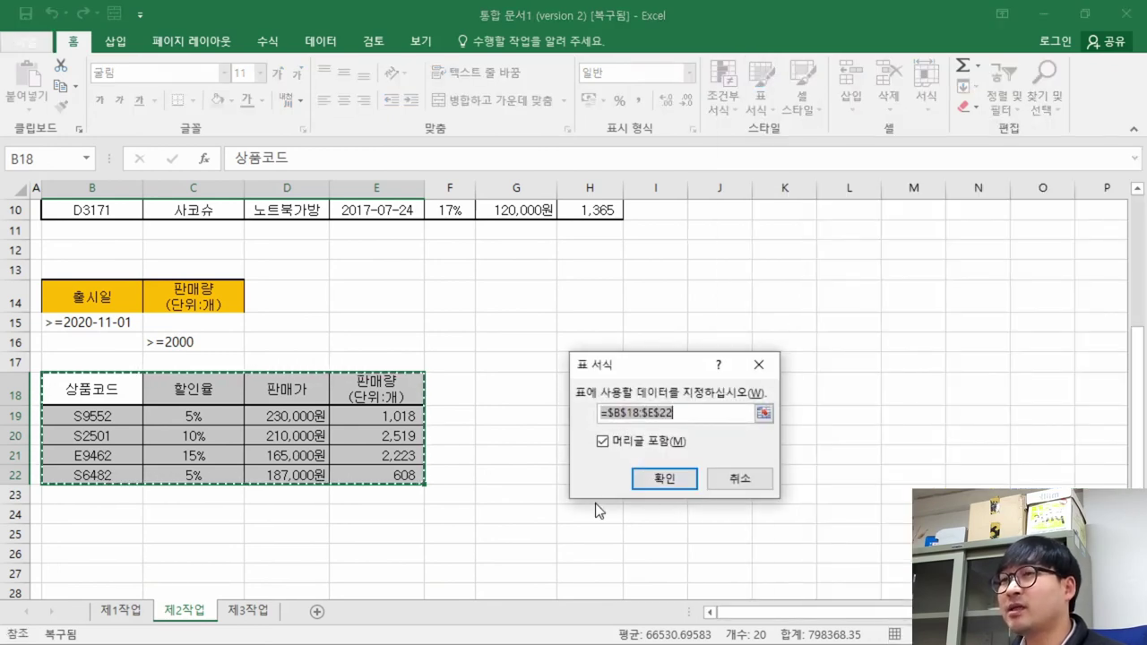
pyautogui.click(661, 477)
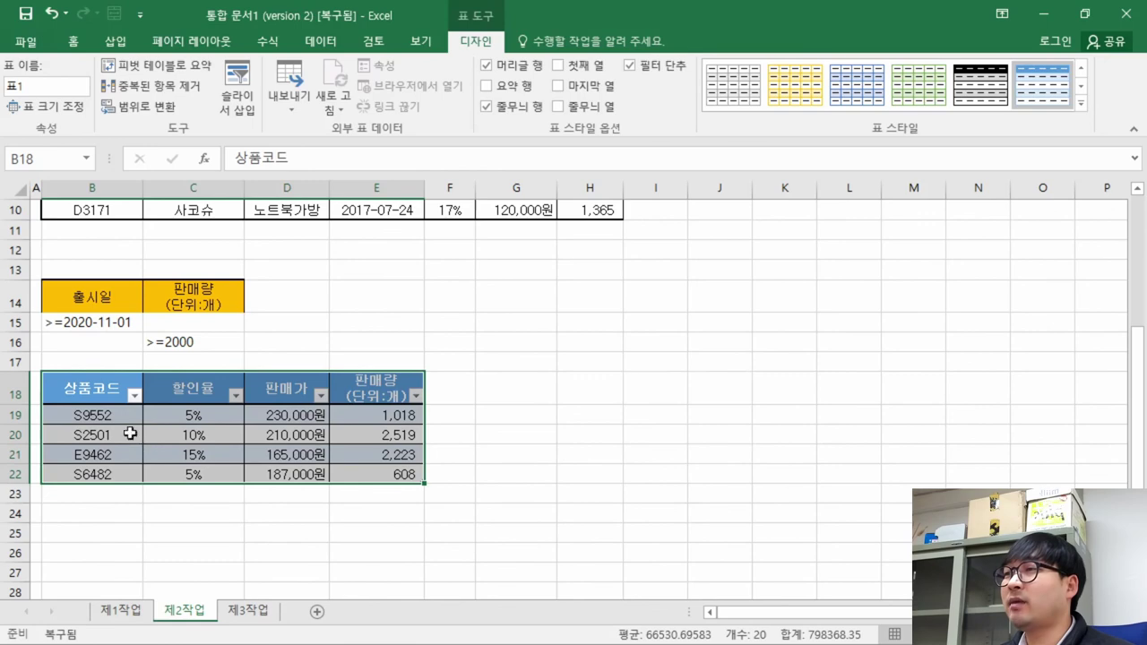
# Step: Switch to the PDF and strike through the first line of condition (2), the no-fill and table style instruction
pyautogui.hotkey('alt', 'Tab')
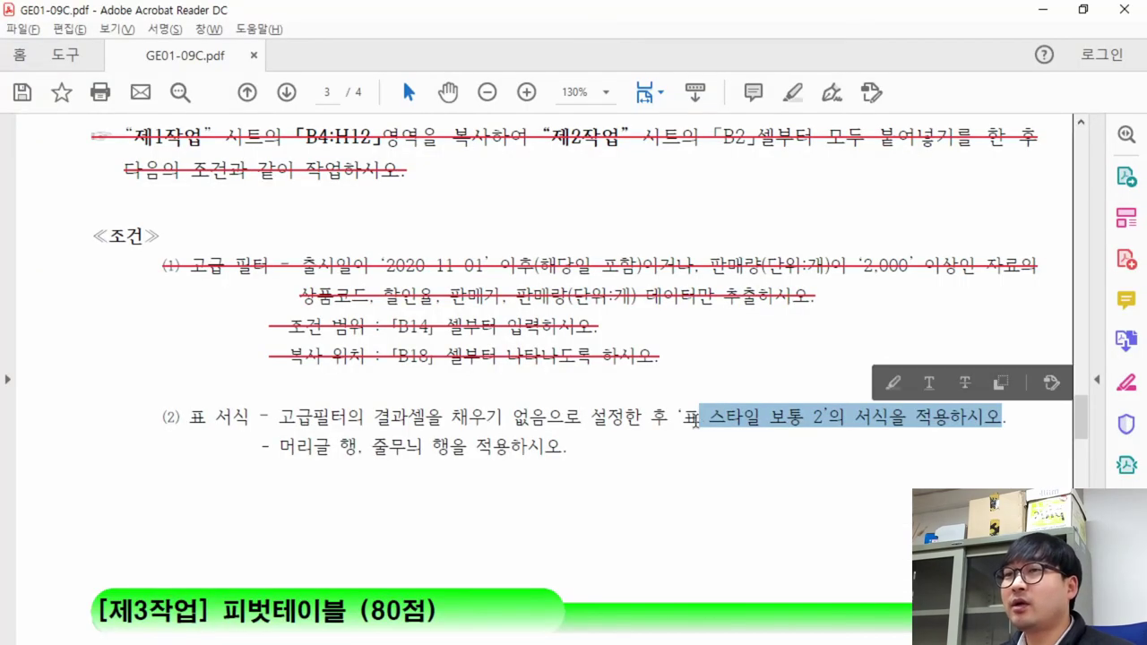
pyautogui.click(1022, 418)
pyautogui.moveTo(1007, 417); pyautogui.dragTo(157, 417)
pyautogui.click(252, 381)
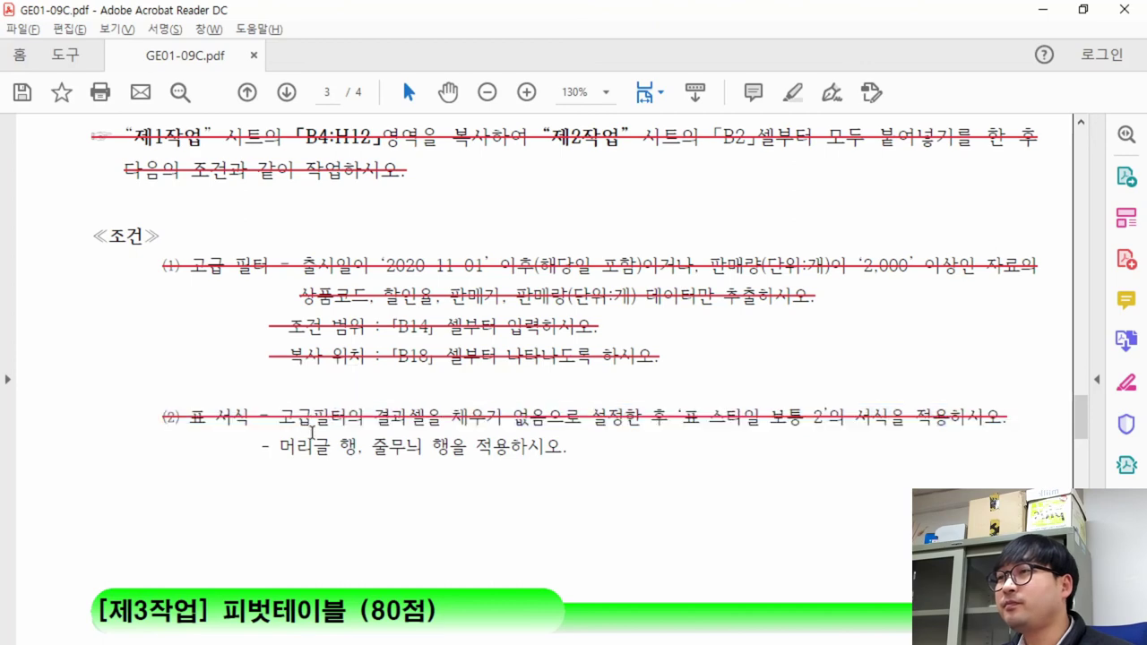
# Step: Check the table's 머리글 행 and 줄무늬 행 options in Excel and strike through the matching line in the PDF
pyautogui.moveTo(266, 447); pyautogui.dragTo(580, 456)
pyautogui.hotkey('alt', 'Tab')
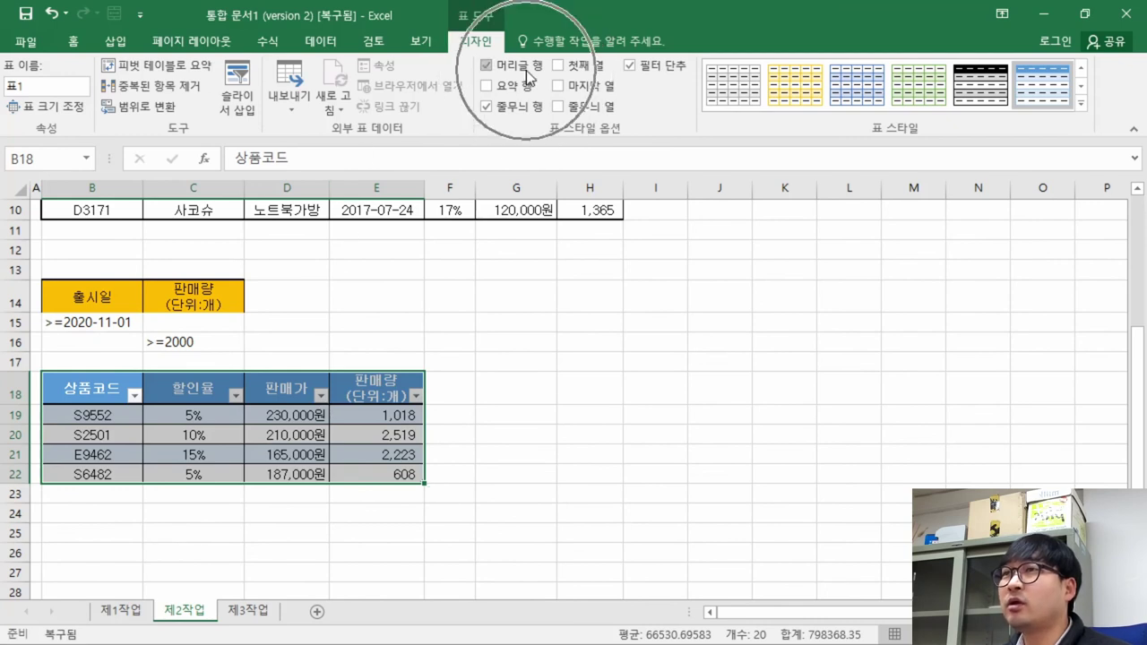
pyautogui.hotkey('ctrl', 'q')
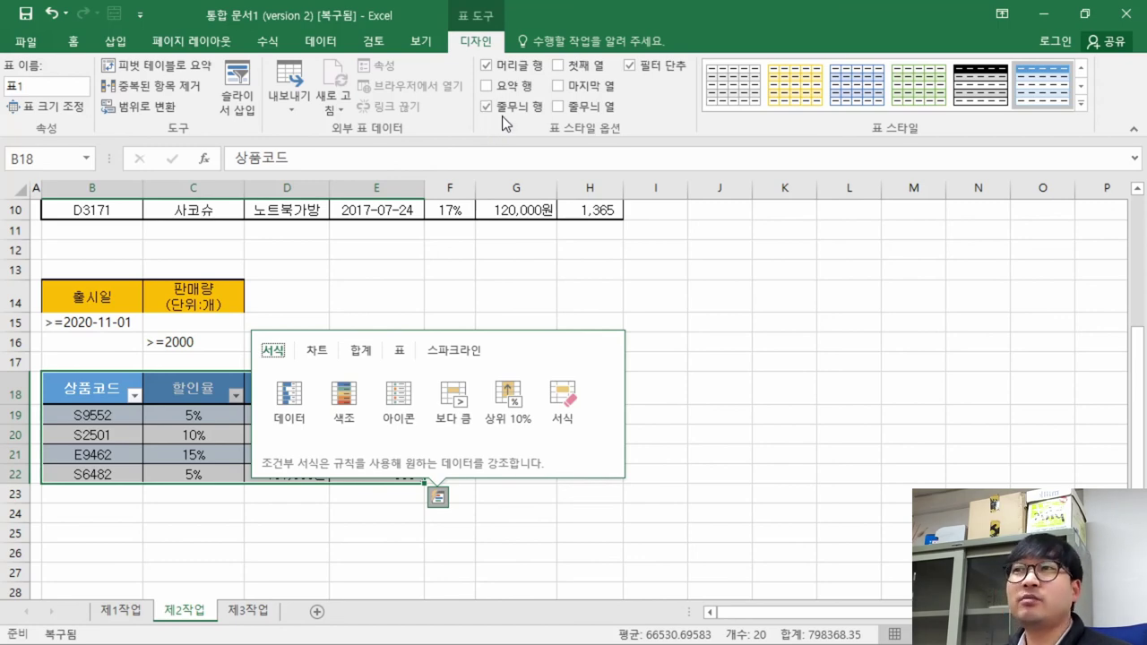
pyautogui.hotkey('alt', 'Tab')
pyautogui.rightClick(452, 453)
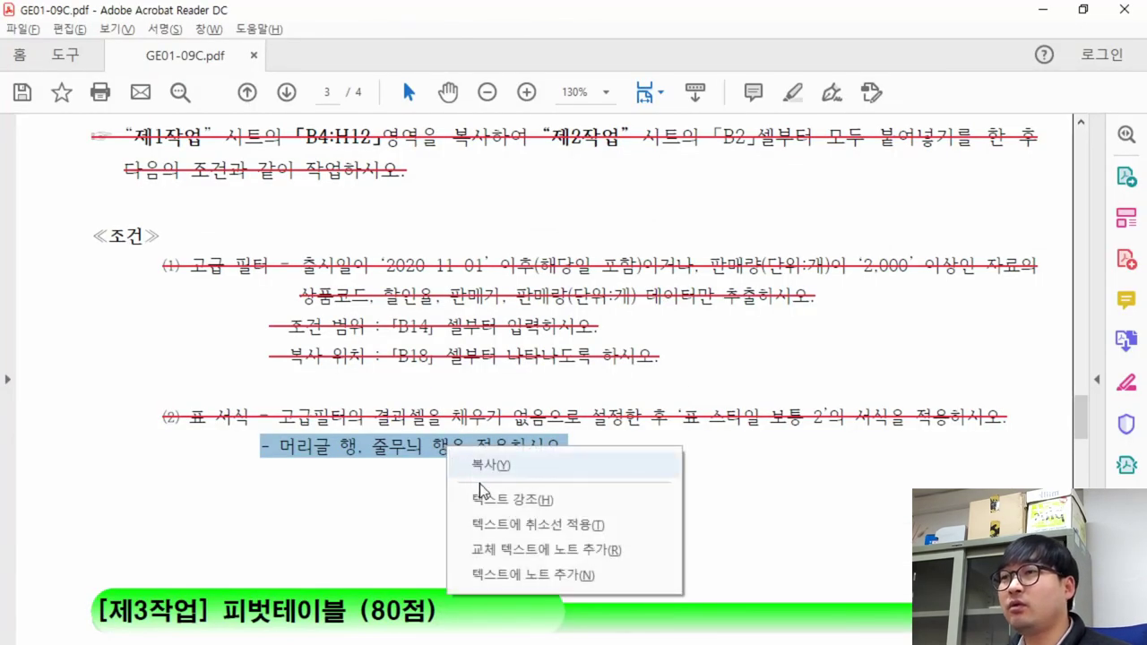
pyautogui.click(519, 523)
pyautogui.scroll(1, 534, 410)
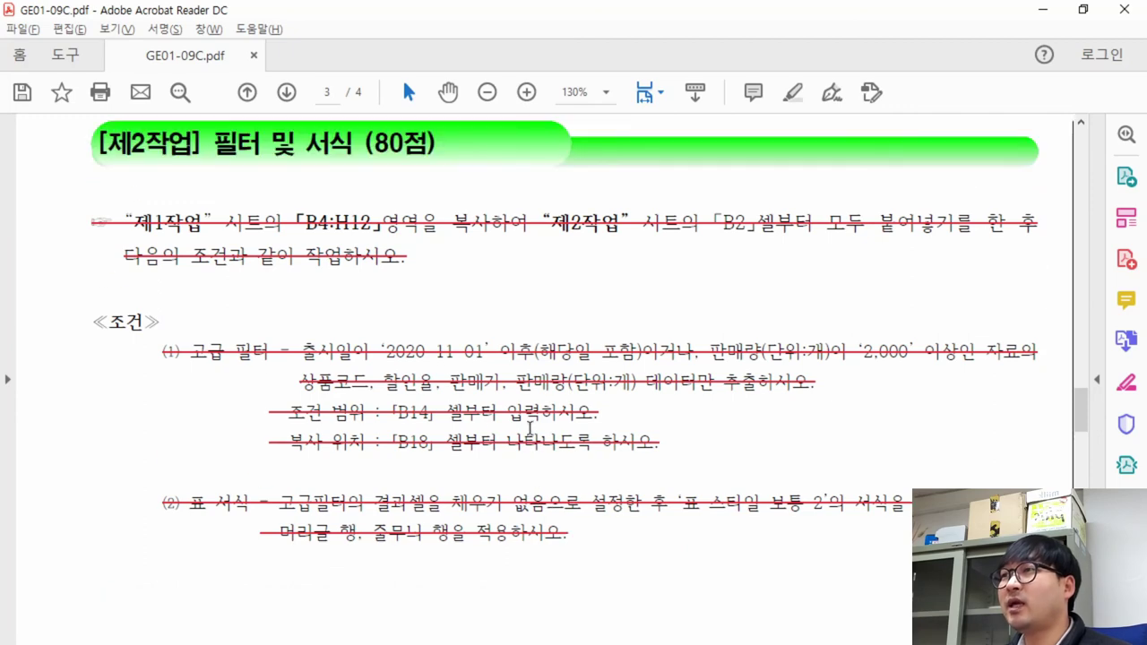
# Step: Review the formatted result table and the top of the 제2작업 sheet in Excel, and return to the PDF
pyautogui.hotkey('alt', 'Tab')
pyautogui.click(309, 324)
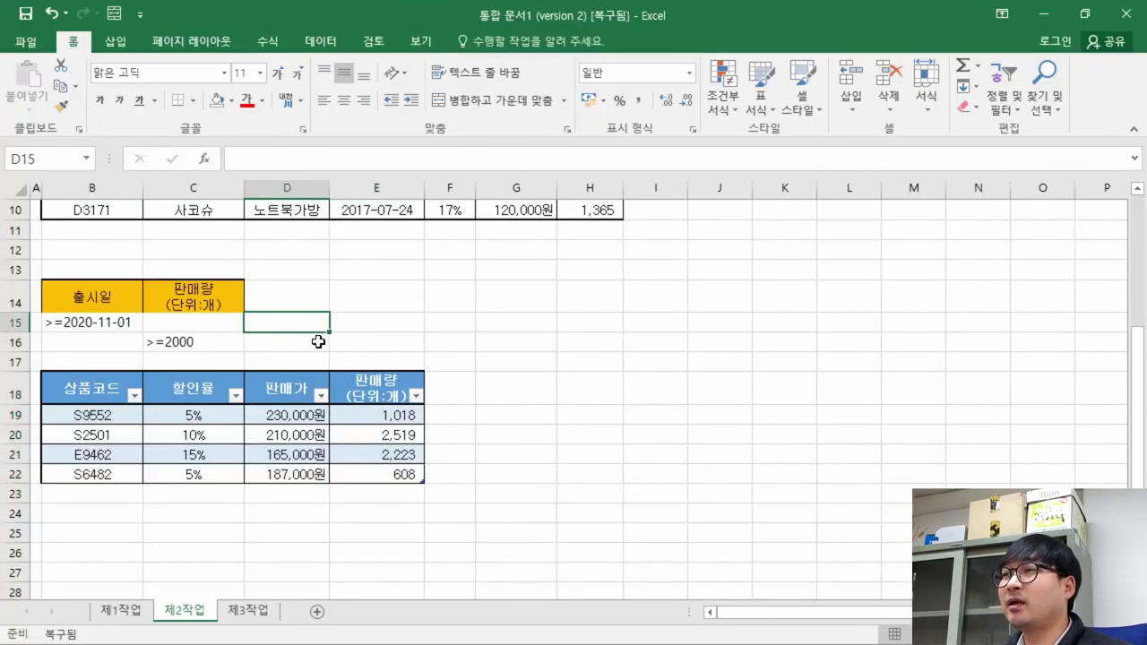
pyautogui.hotkey('ctrl', 'Home')
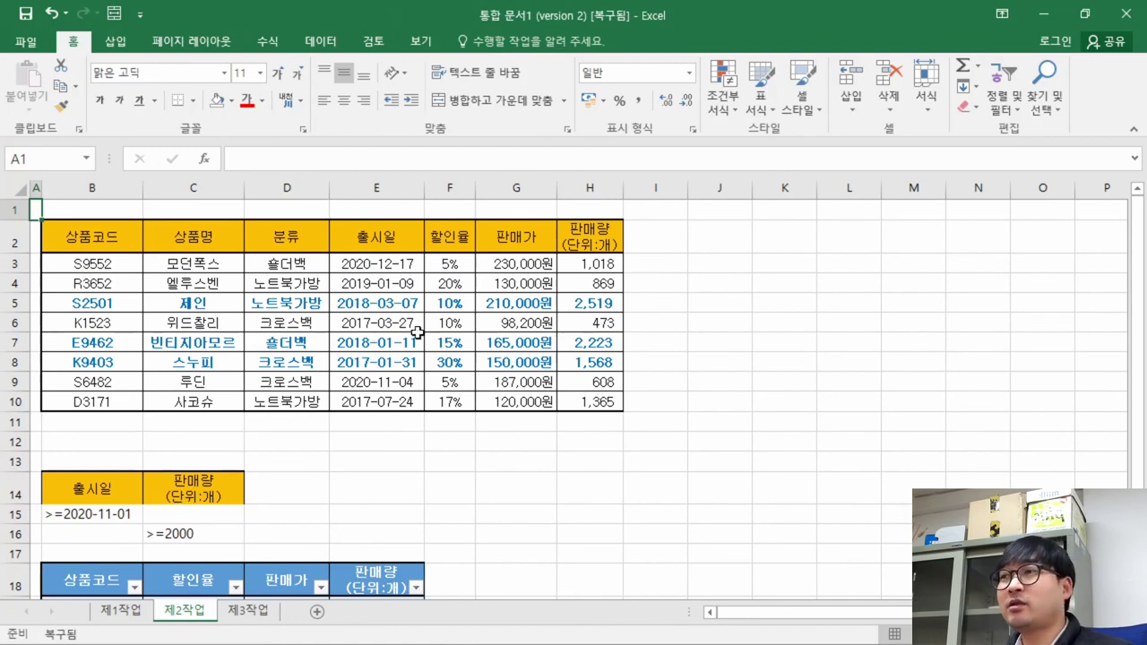
pyautogui.hotkey('alt', 'Tab')
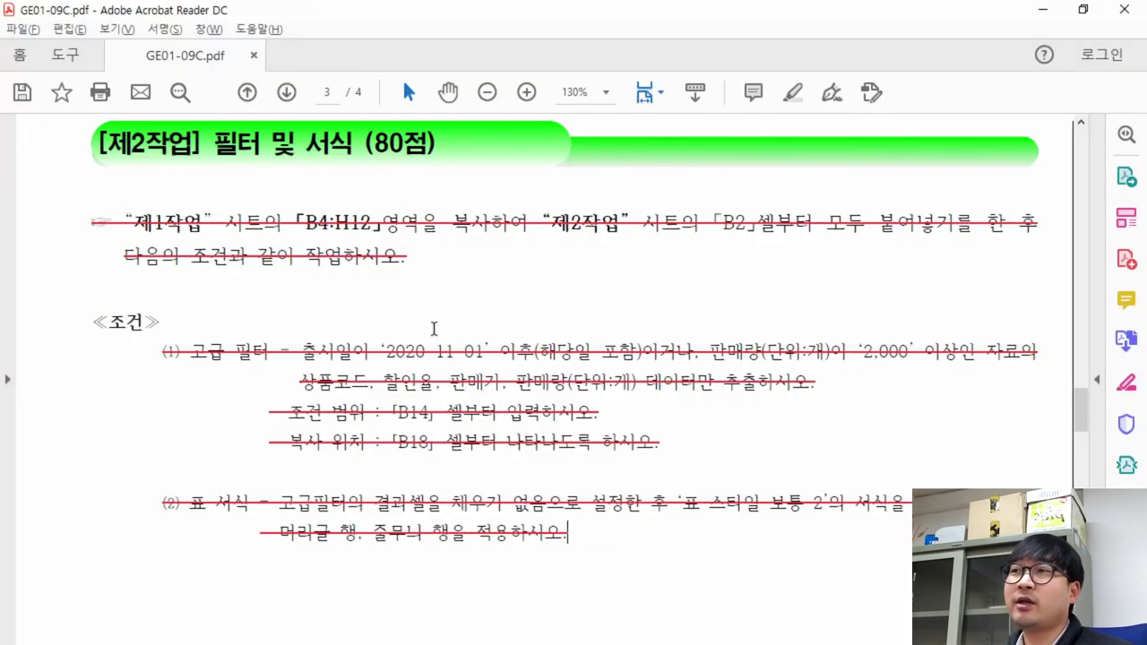